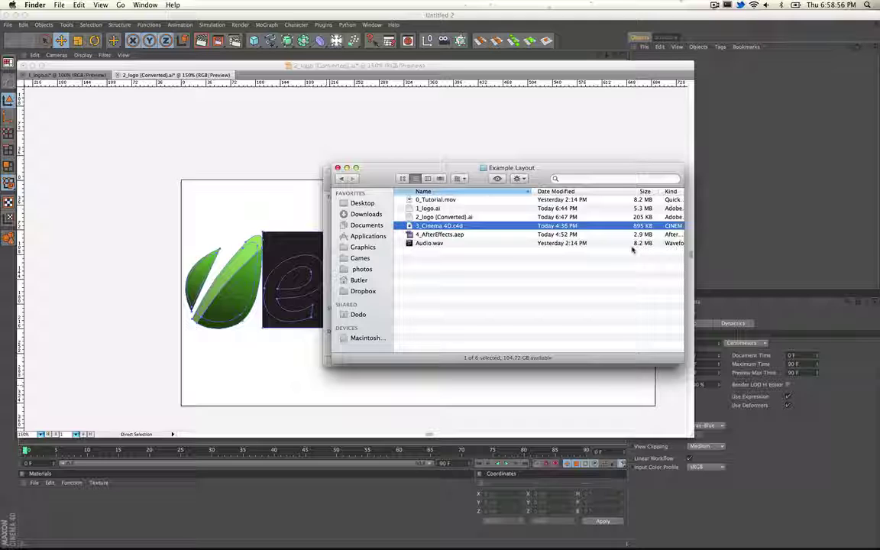
left_click_drag(542, 281, 421, 193)
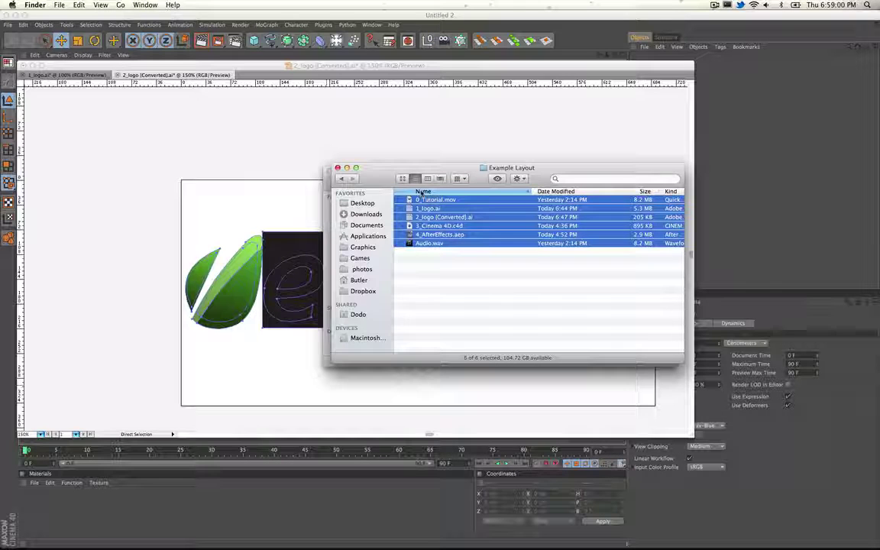
left_click(452, 259)
left_click(453, 200)
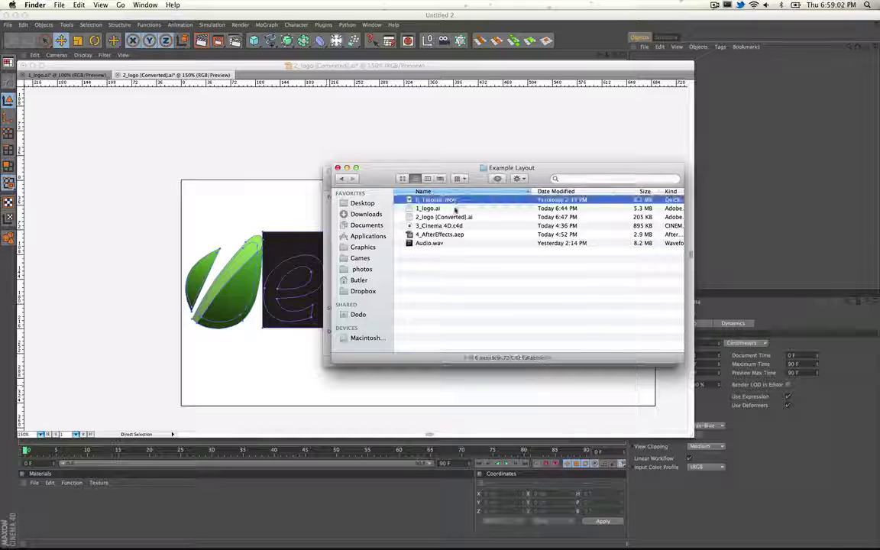
left_click_drag(469, 206, 434, 230)
left_click(436, 251)
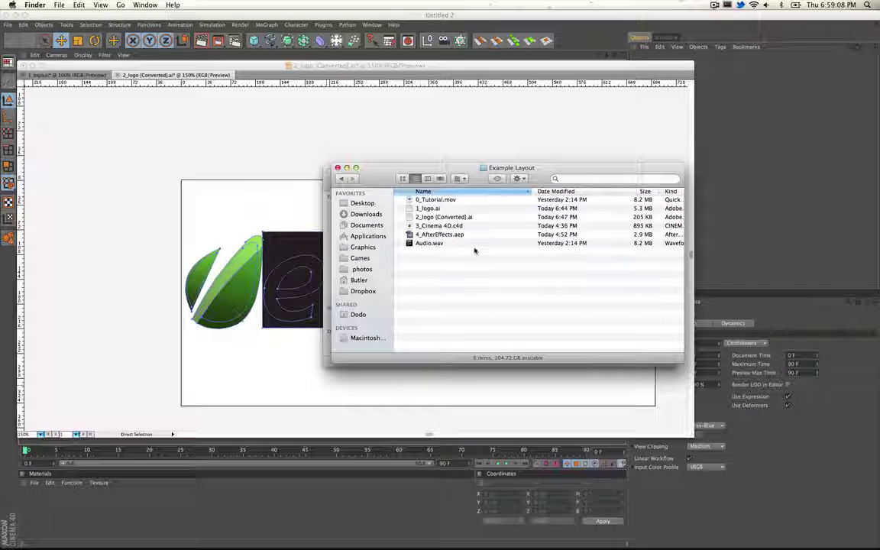
Switch to Illustrator and delete all of the existing envato logo artwork from 1_logo.ai.
left_click(430, 208)
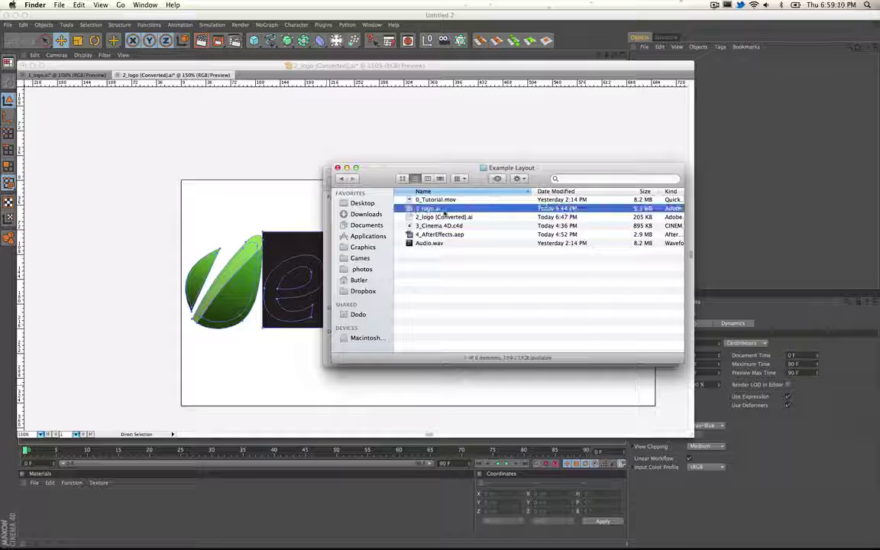
left_click(197, 120)
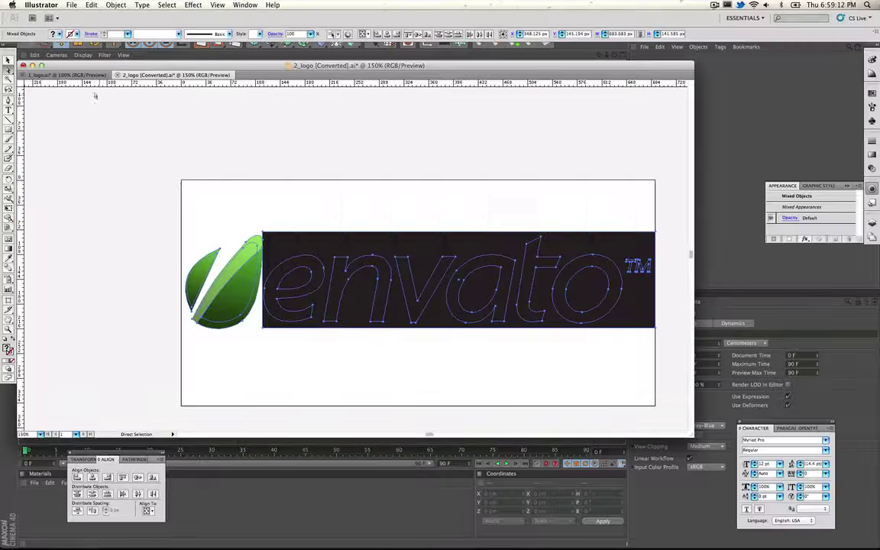
left_click(64, 77)
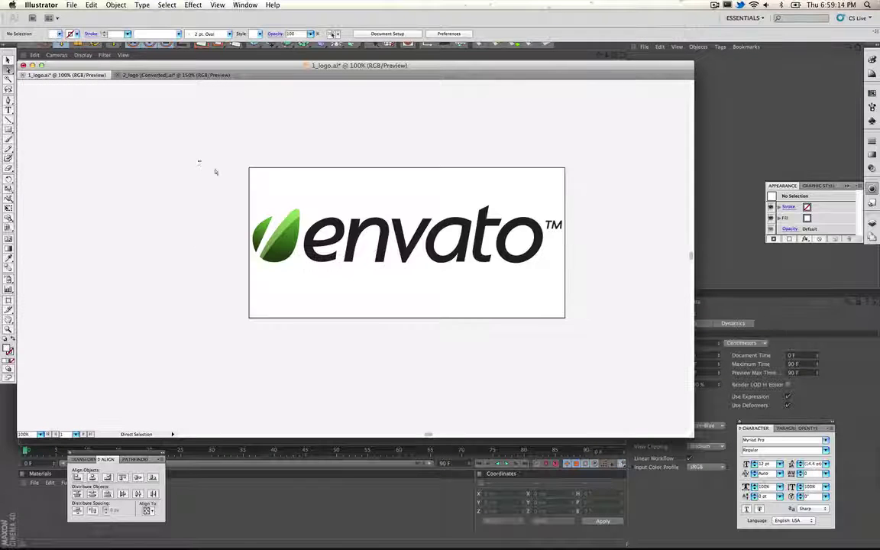
left_click_drag(215, 171, 599, 283)
left_click(515, 285)
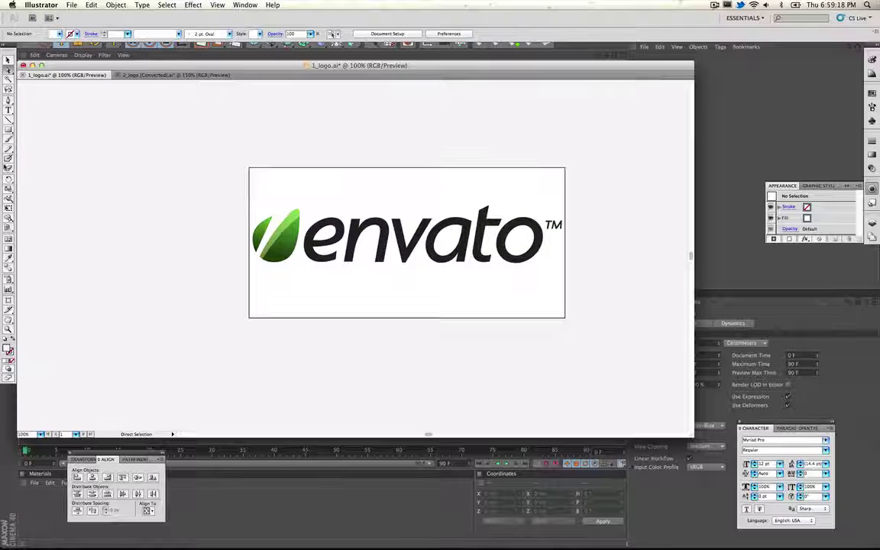
left_click_drag(222, 134, 646, 332)
key("Delete")
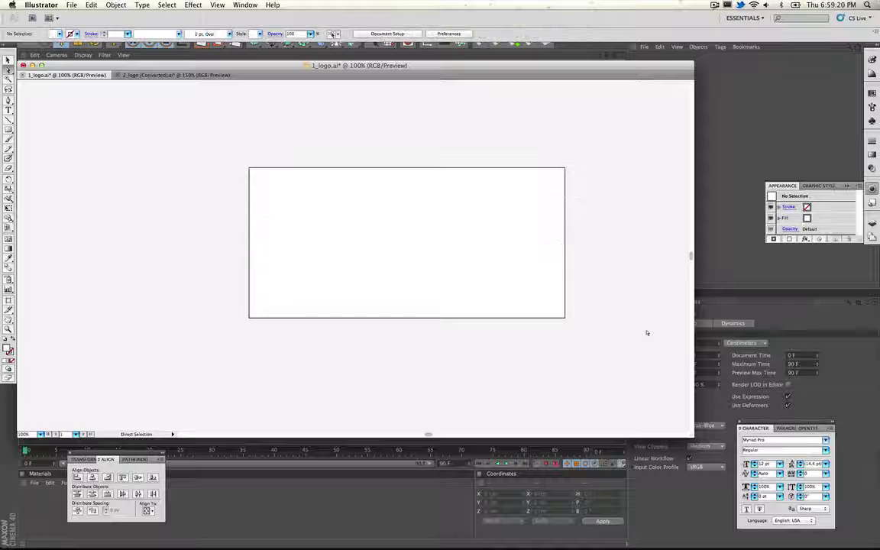
Add the text "asdfasdf" to the artboard, scale it up to about 107 pt and move it to the artboard's centre.
left_click(9, 109)
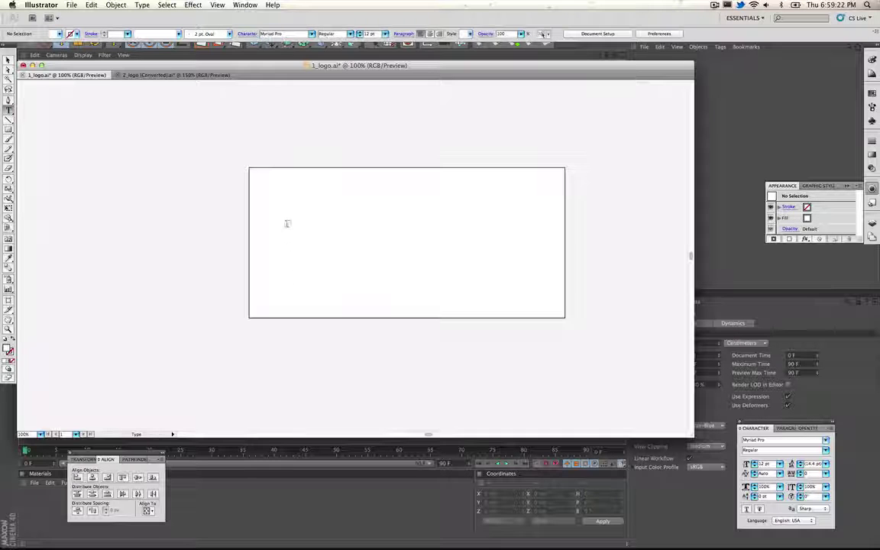
left_click(302, 213)
type("asdfasdf")
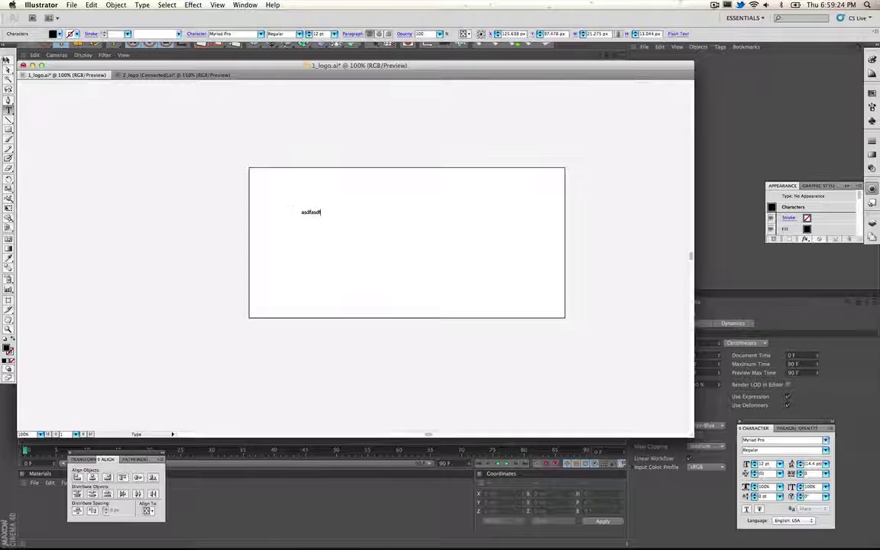
left_click(8, 60)
left_click_drag(320, 207, 474, 146)
left_click_drag(412, 187, 438, 248)
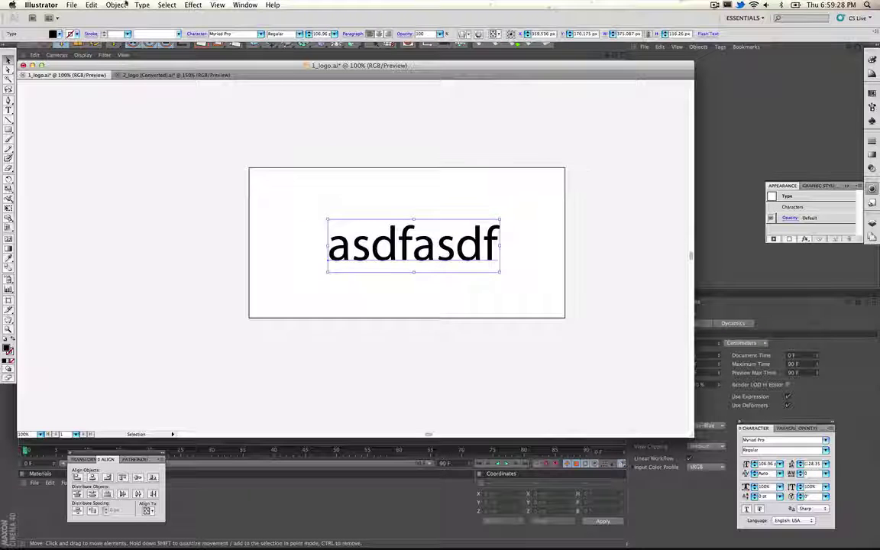
Convert the "asdfasdf" text to outlines and deselect it.
left_click(142, 4)
left_click(165, 100)
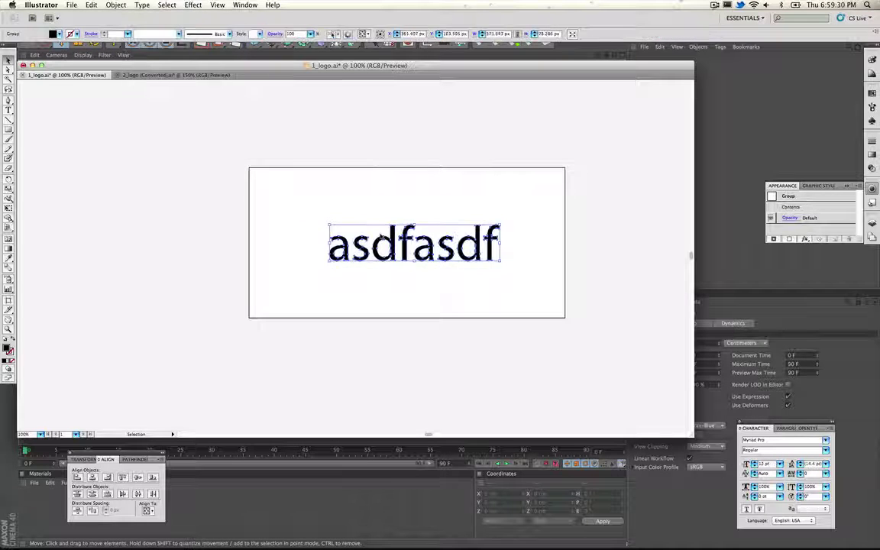
left_click(300, 199)
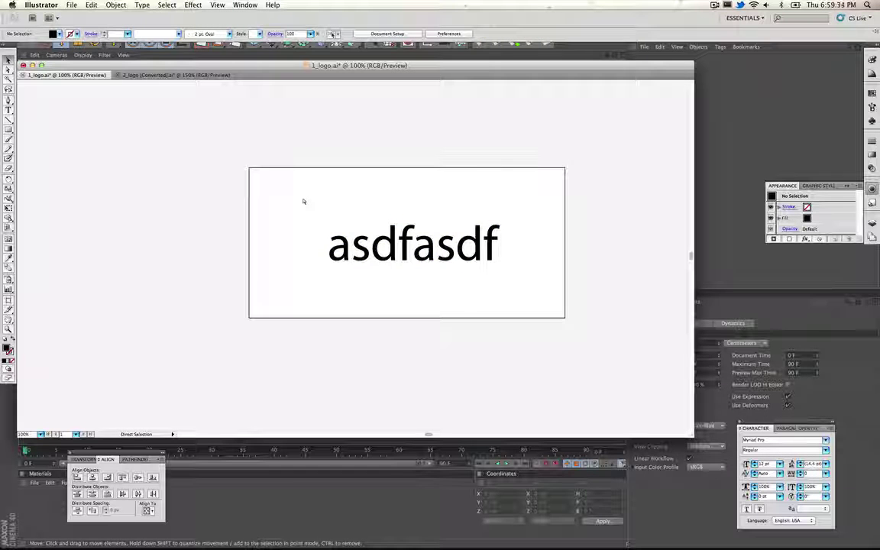
Save the document as 1_logo.ai in the Example Layout folder in Illustrator 8 format, replacing the existing file.
key("super+shift+s")
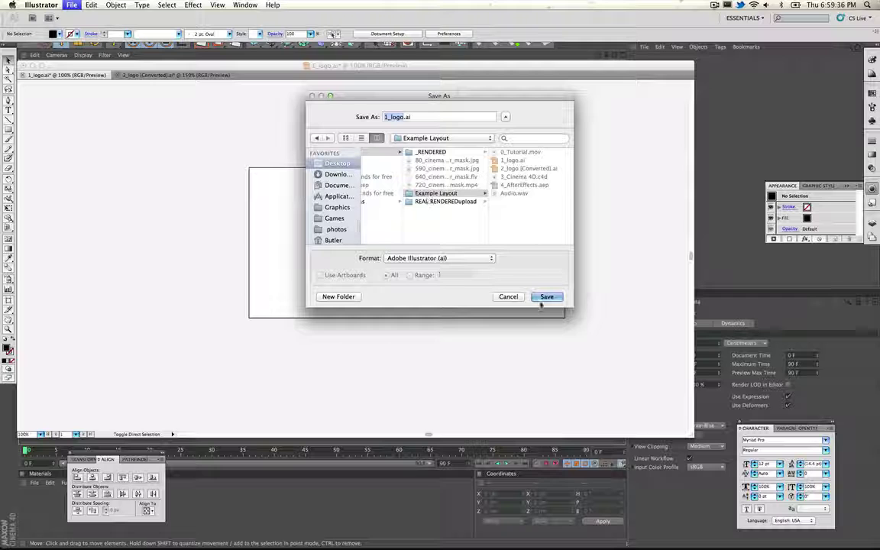
left_click(545, 298)
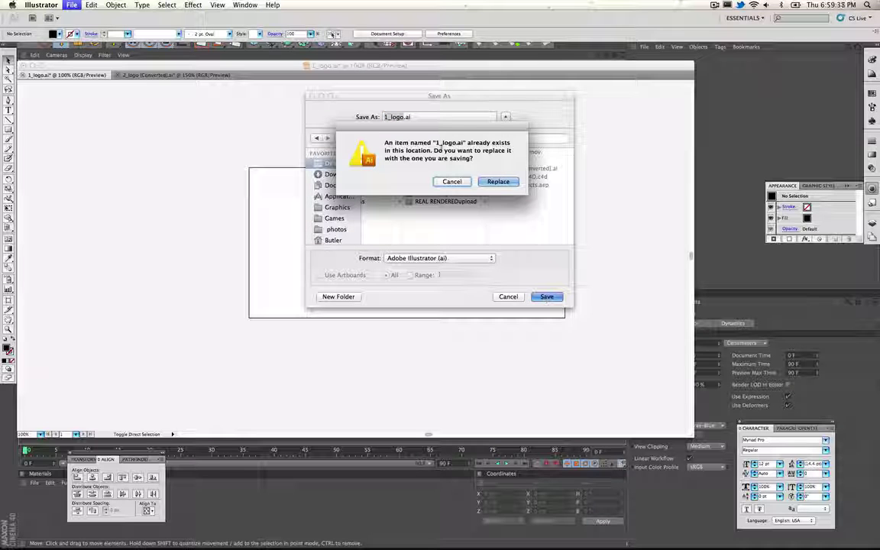
left_click(498, 181)
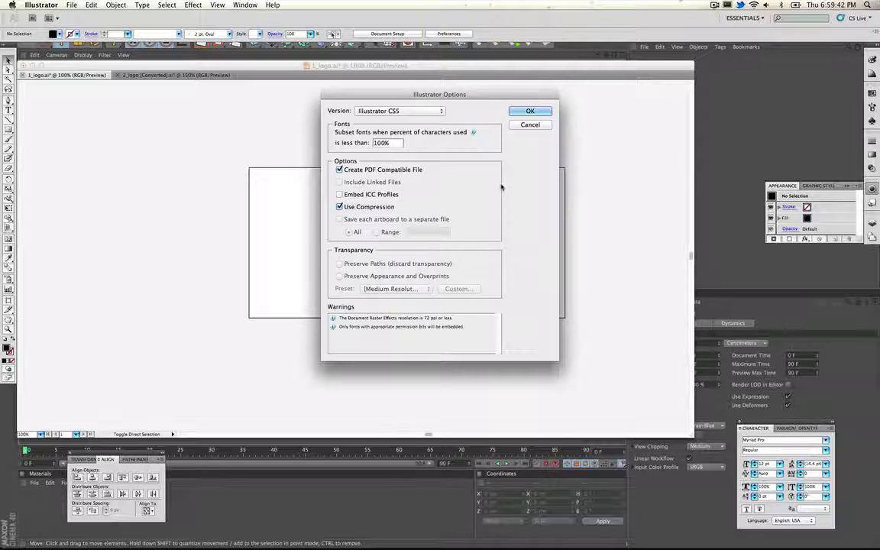
left_click(402, 112)
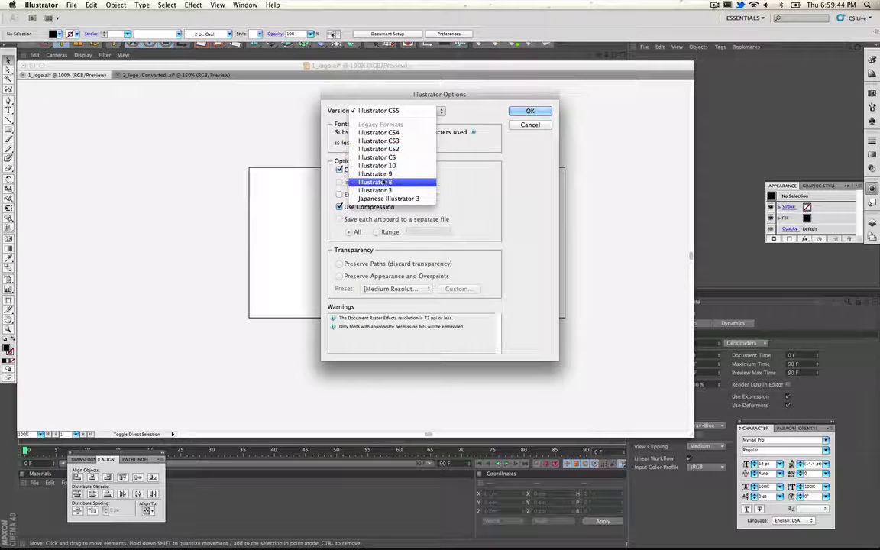
left_click(374, 182)
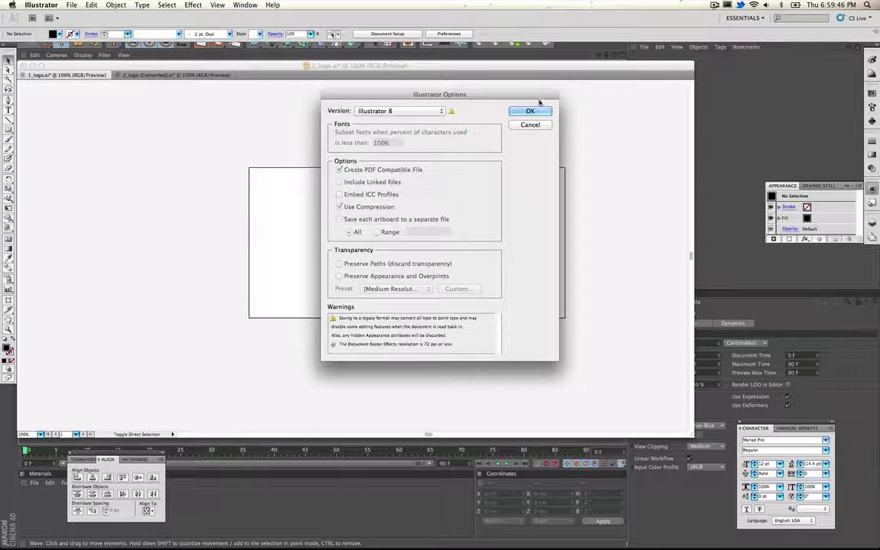
key("Return")
left_click(522, 179)
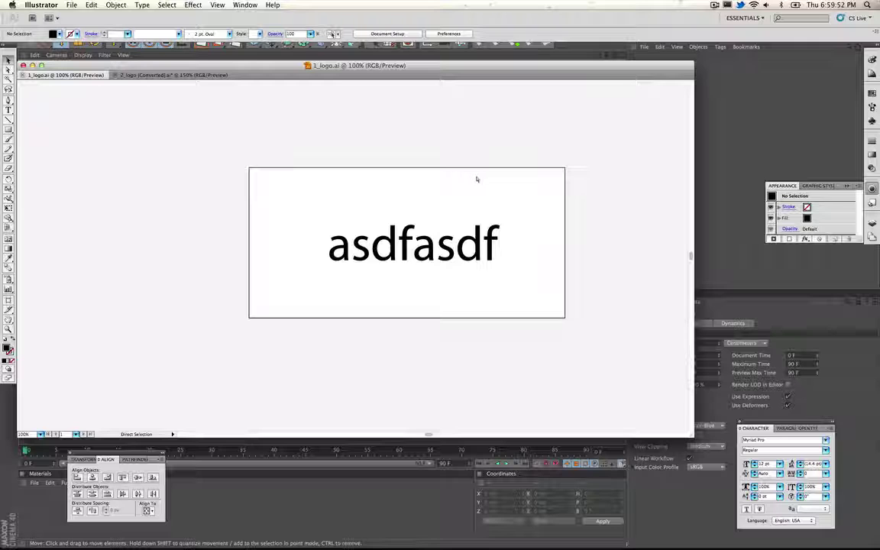
Paste the copied green logo onto the artboard and move its shapes over the text.
key("super+v")
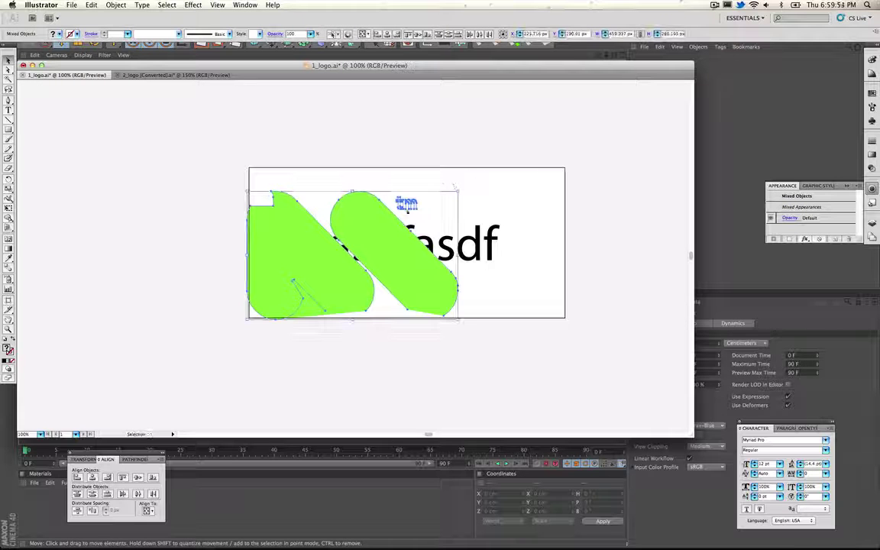
left_click_drag(379, 219, 441, 210)
left_click(355, 169)
Close the left green shape with the Pen tool to form a notch in its lower edge, and close the right shape's lower end.
left_click(363, 208)
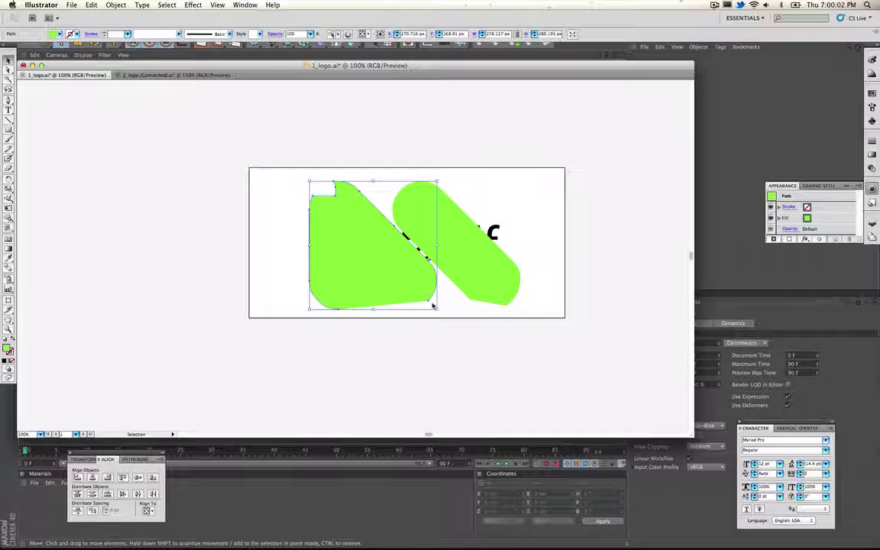
key("p")
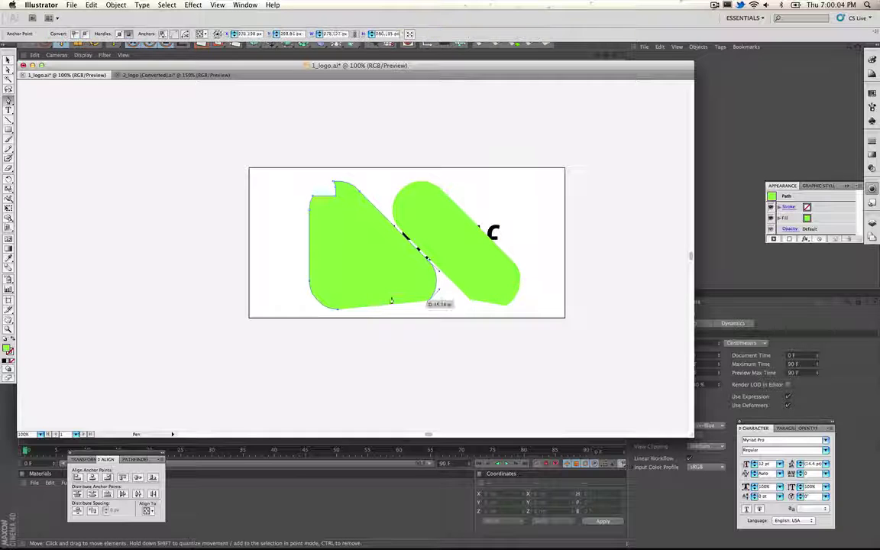
left_click(391, 306)
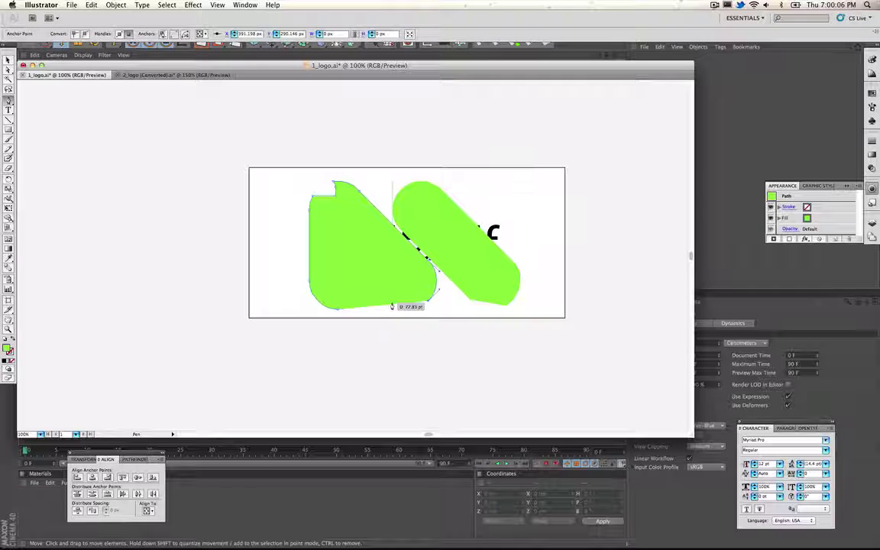
left_click(387, 300)
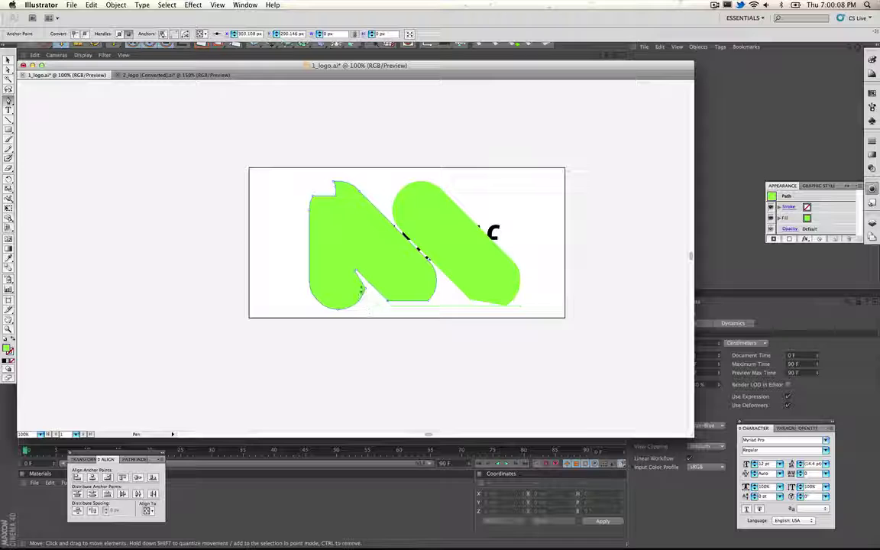
left_click(468, 300)
left_click(506, 304)
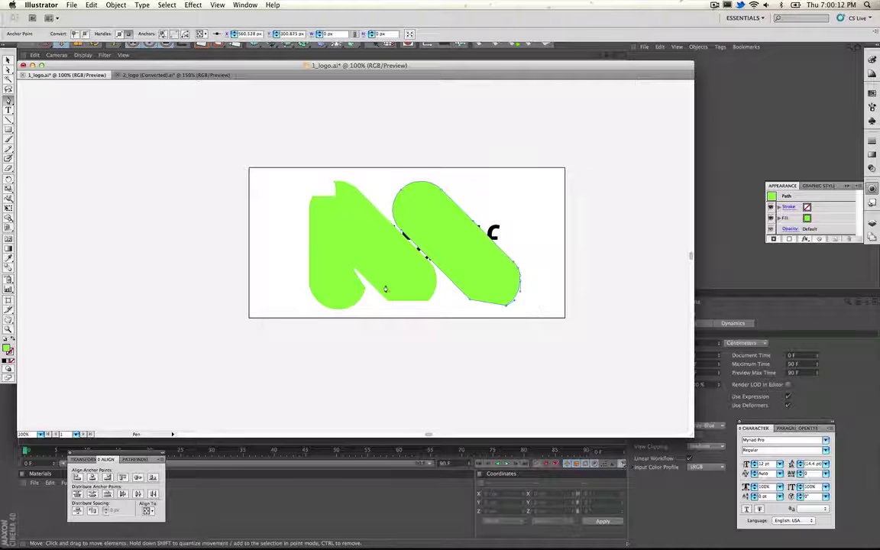
Scale both green shapes down together to about 236 px wide and arrange them directly above the lowered "asdfasdf" text.
key("super+shift+a")
key("v")
left_click_drag(474, 253, 455, 251)
key("super+z")
left_click(357, 227, "shift")
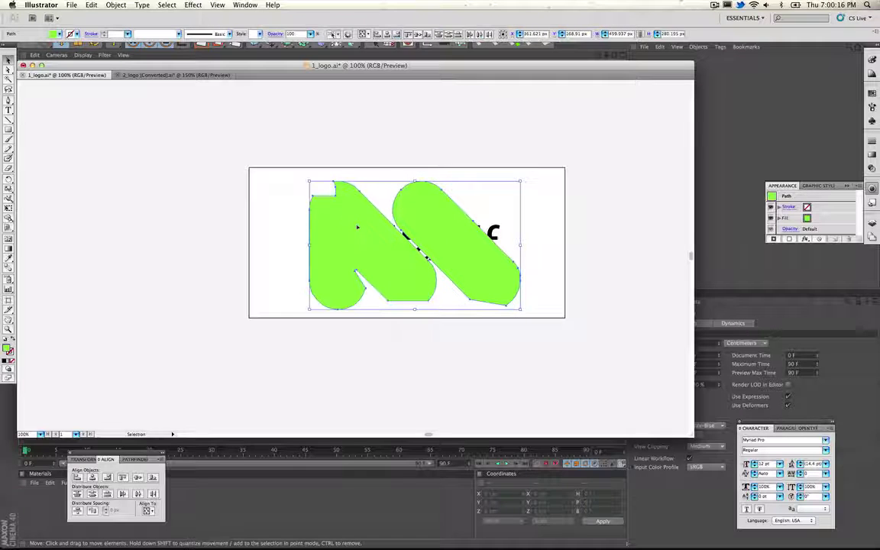
left_click_drag(520, 181, 426, 186, "alt+shift")
left_click_drag(445, 260, 434, 276)
left_click_drag(393, 198, 424, 204)
Delete the small leftover text group beside the green shapes.
left_click(503, 204)
left_click_drag(516, 204, 413, 164)
key("super+a")
left_click_drag(516, 162, 458, 204)
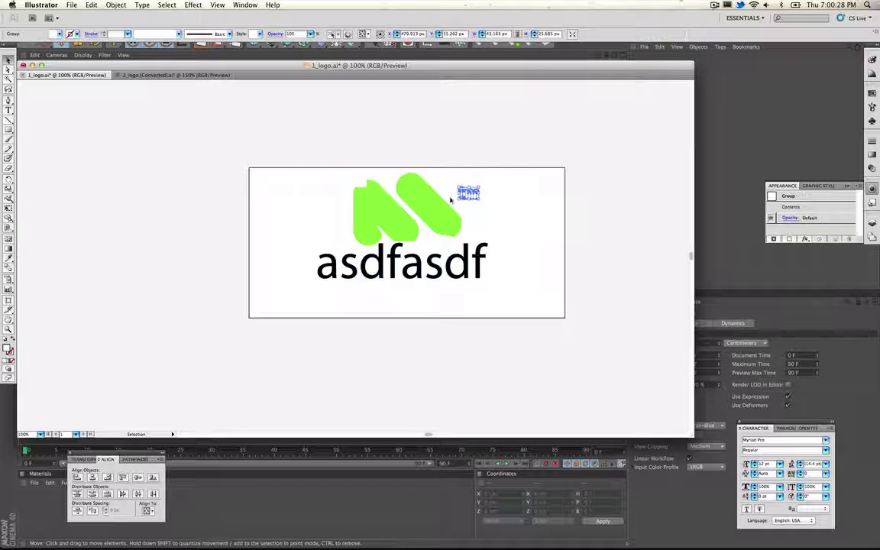
key("Delete")
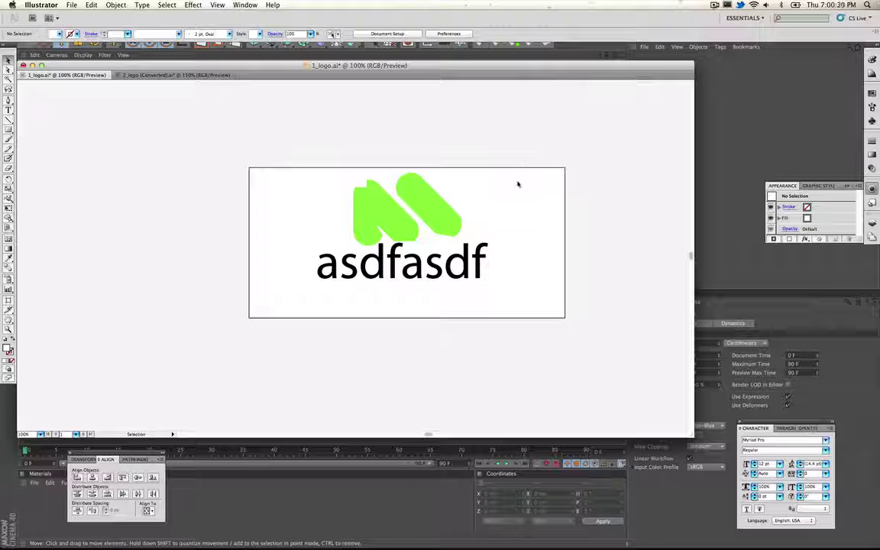
Save the updated logo artwork to 1_logo.ai in its current legacy format.
left_click_drag(517, 184, 252, 300)
left_click_drag(234, 130, 533, 300)
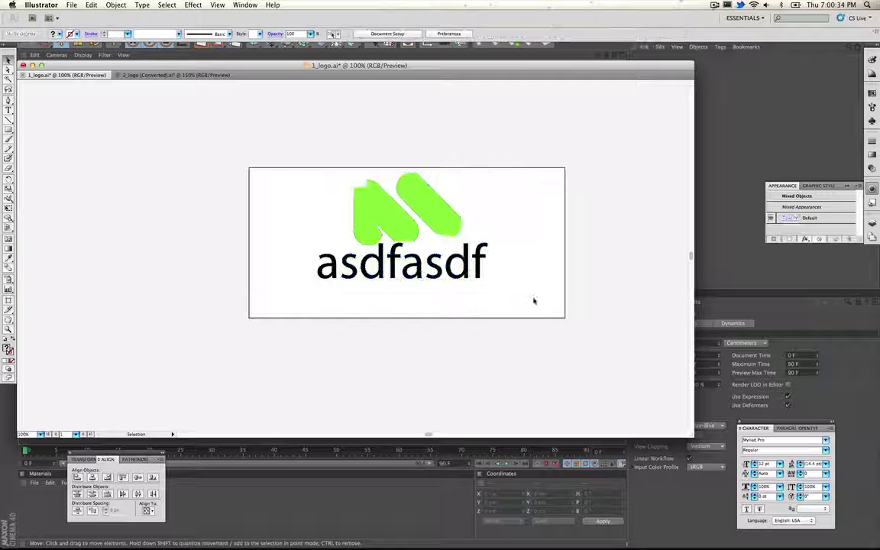
key("super+s")
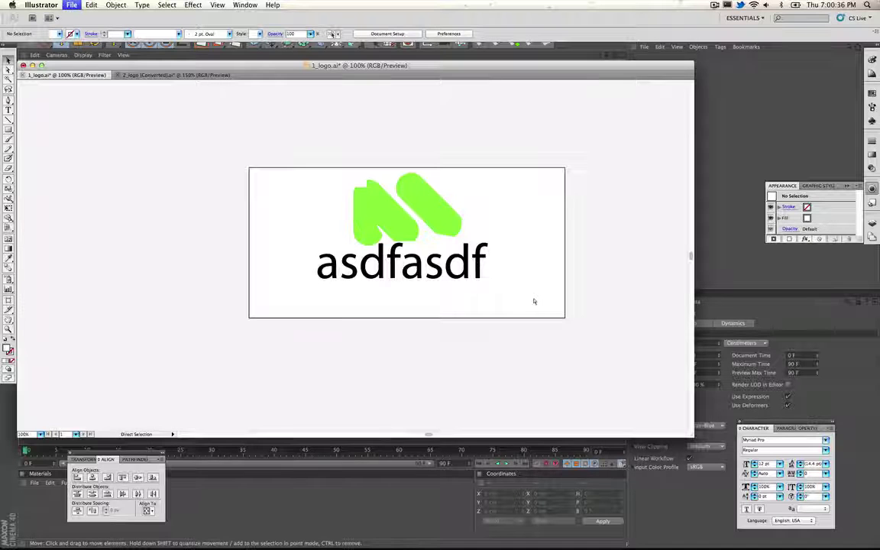
left_click(522, 180)
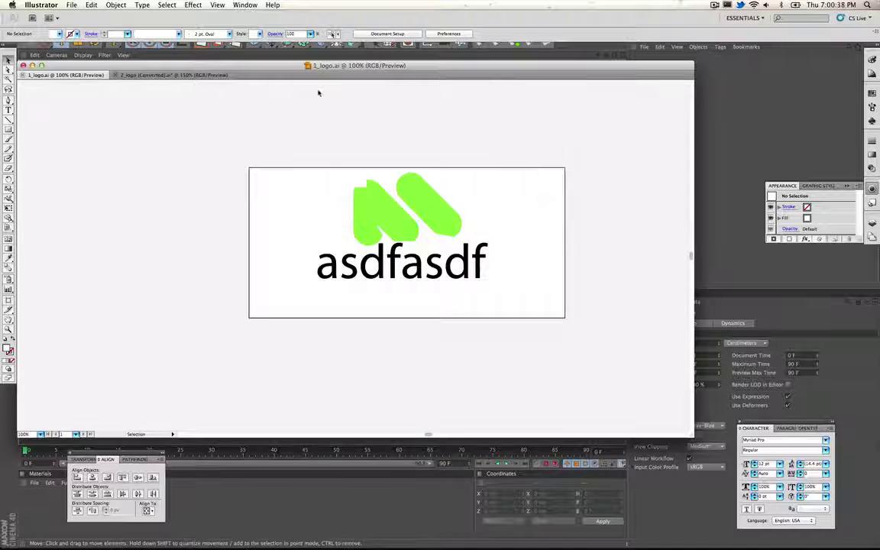
Locate 2_logo (Converted).ai in the project folder, and return to 1_logo.ai to select the text and the green shapes separately.
key("super+Tab")
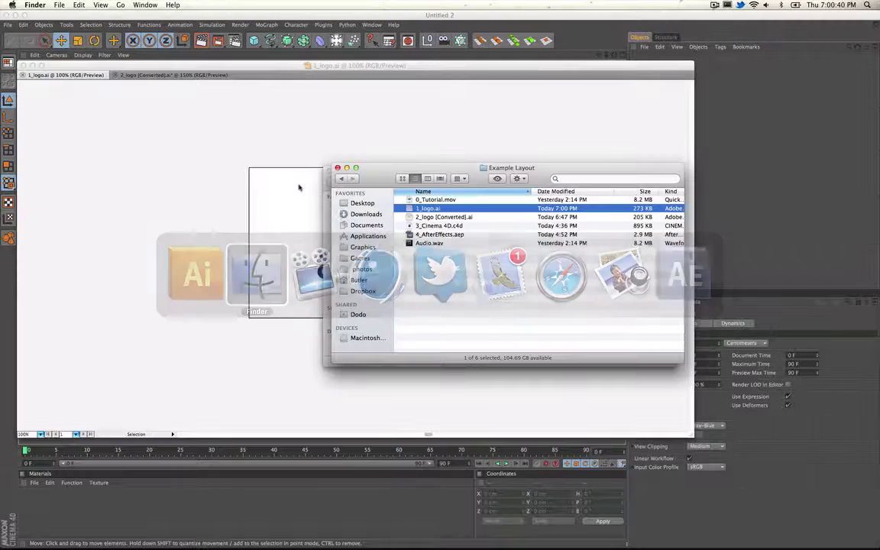
left_click(438, 216)
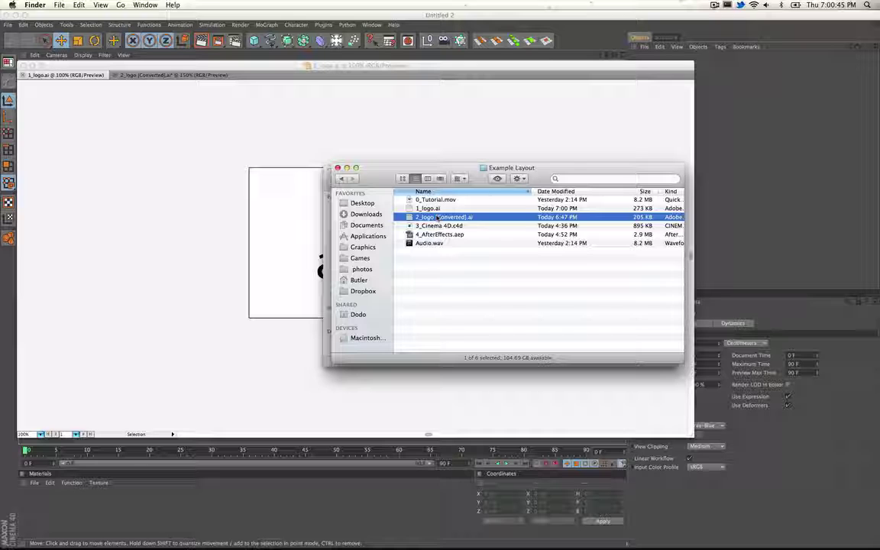
left_click(295, 252)
left_click_drag(298, 260, 533, 279)
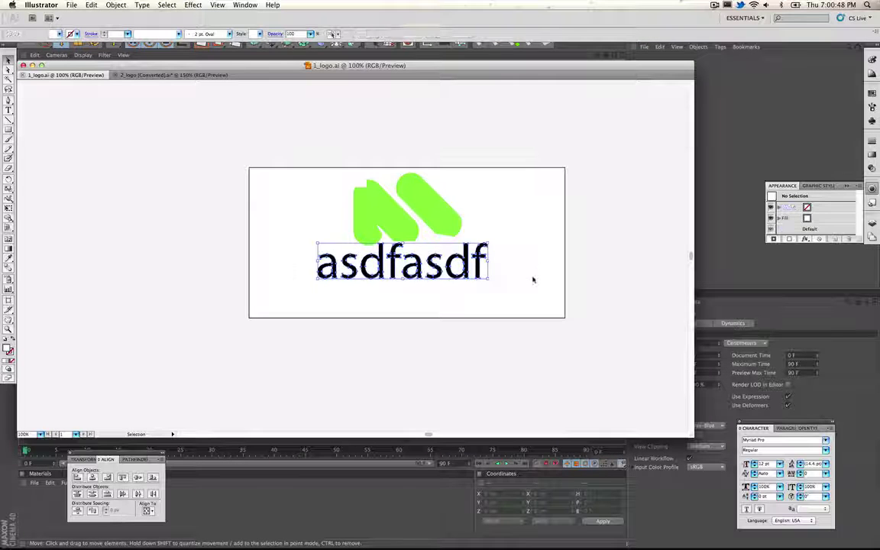
left_click_drag(468, 181, 330, 200)
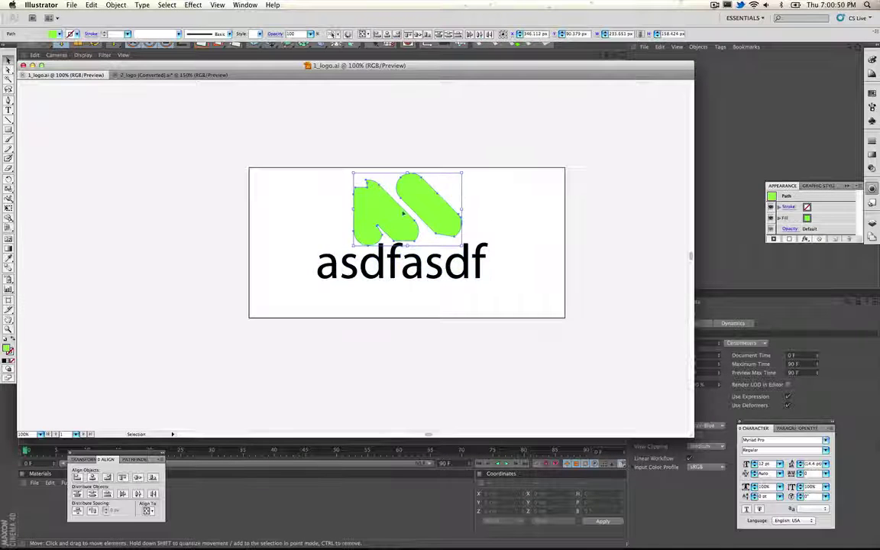
Delete all of the Envato logo artwork from the 2_logo (Converted).ai document.
left_click_drag(451, 196, 311, 219)
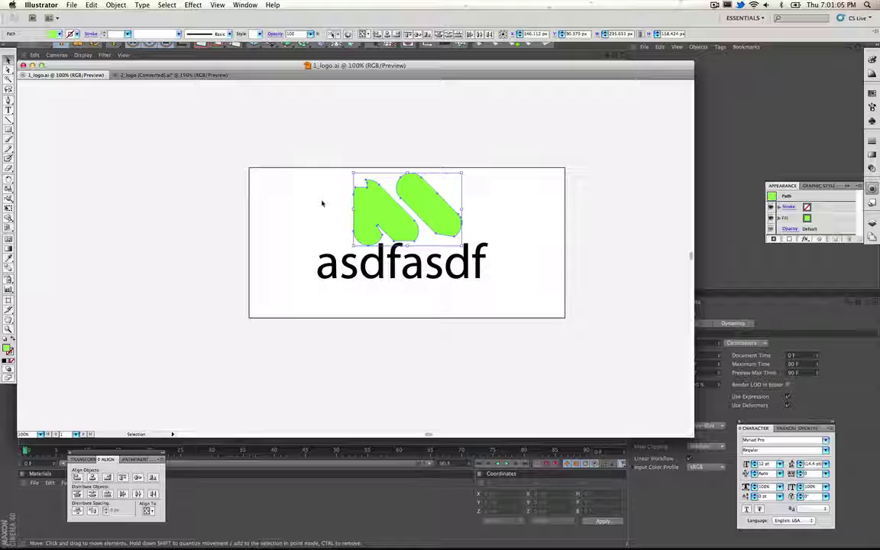
left_click(174, 76)
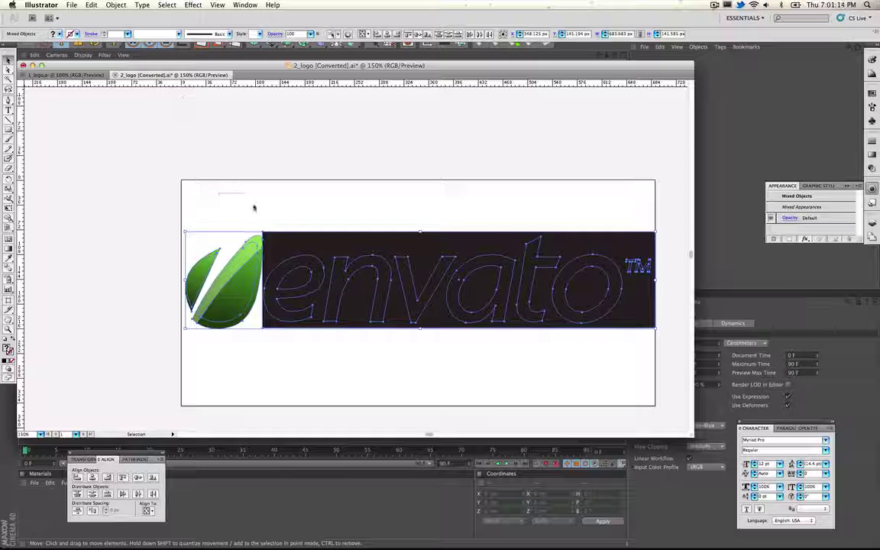
left_click_drag(251, 196, 583, 333)
key("Delete")
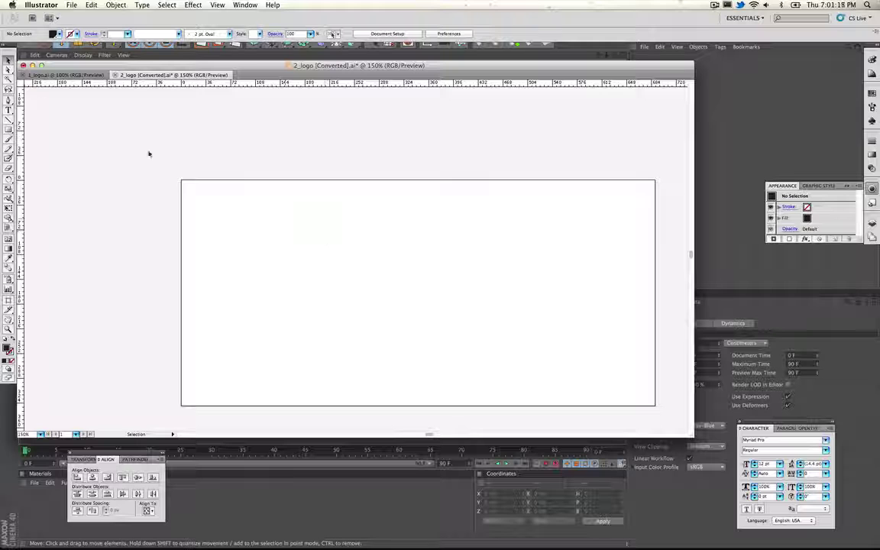
Copy the green shapes and the "asdfasdf" text from 1_logo.ai and paste them into 2_logo (Converted).ai.
left_click(65, 75)
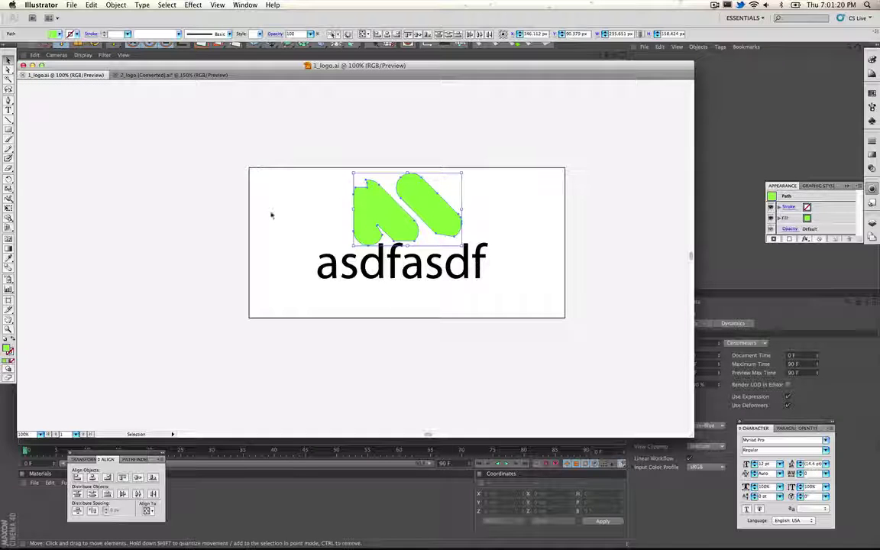
left_click_drag(271, 215, 563, 295)
key("super+c")
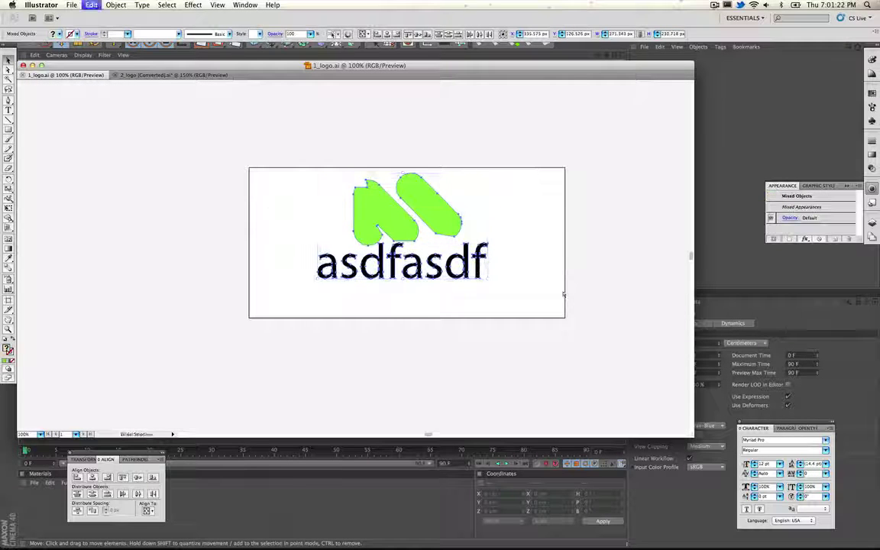
left_click(167, 74)
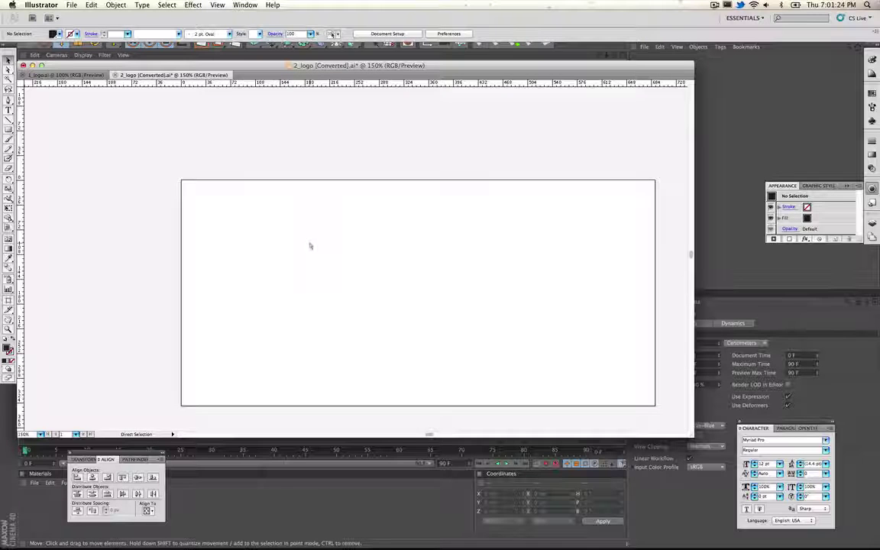
key("super+v")
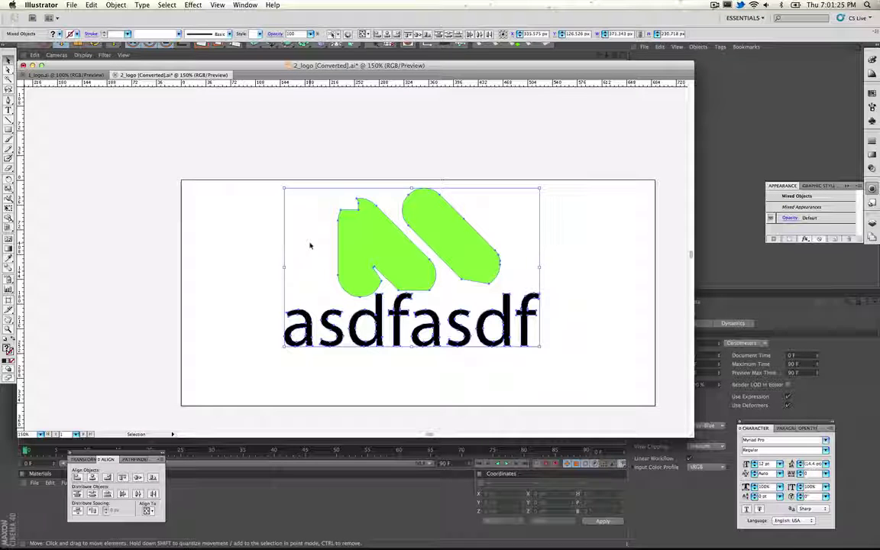
left_click(266, 241)
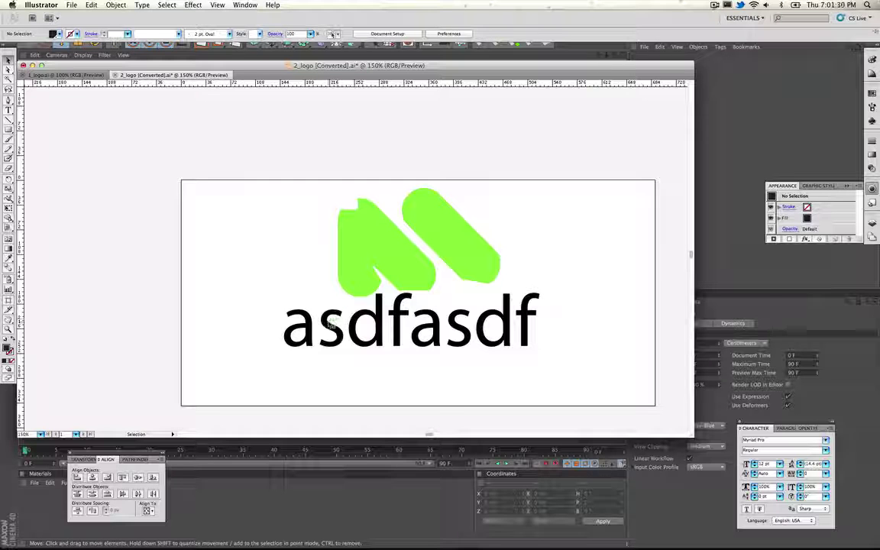
Draw a closed black Pen shape that covers the whole "asdfasdf" text and follows the lower edges of the green shapes.
left_click(8, 100)
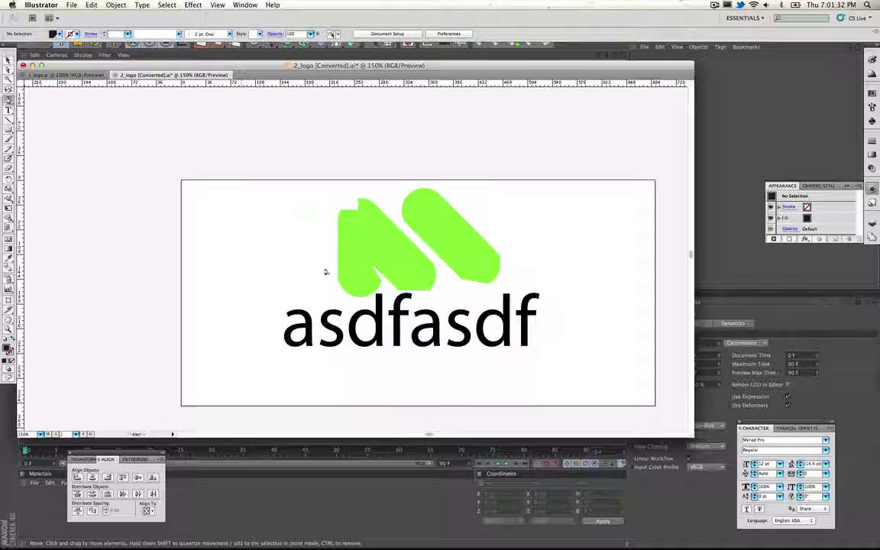
key("p")
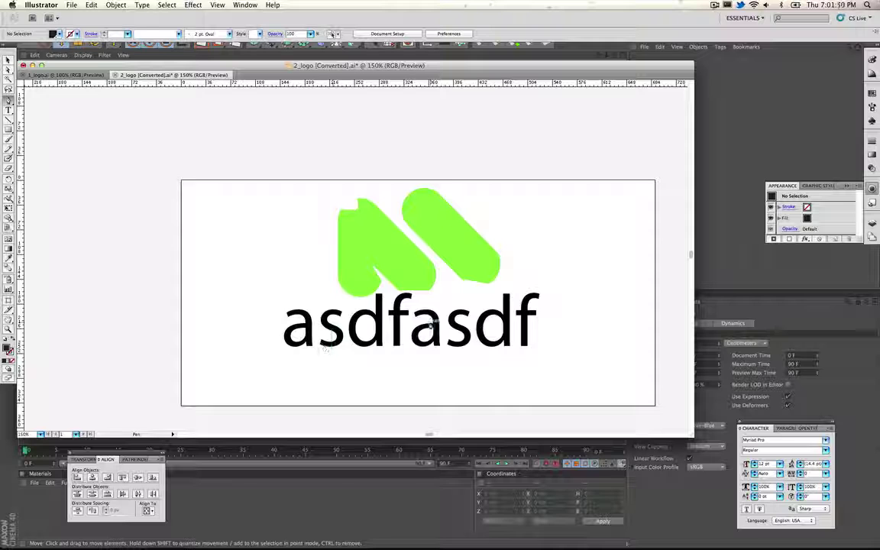
left_click(276, 304)
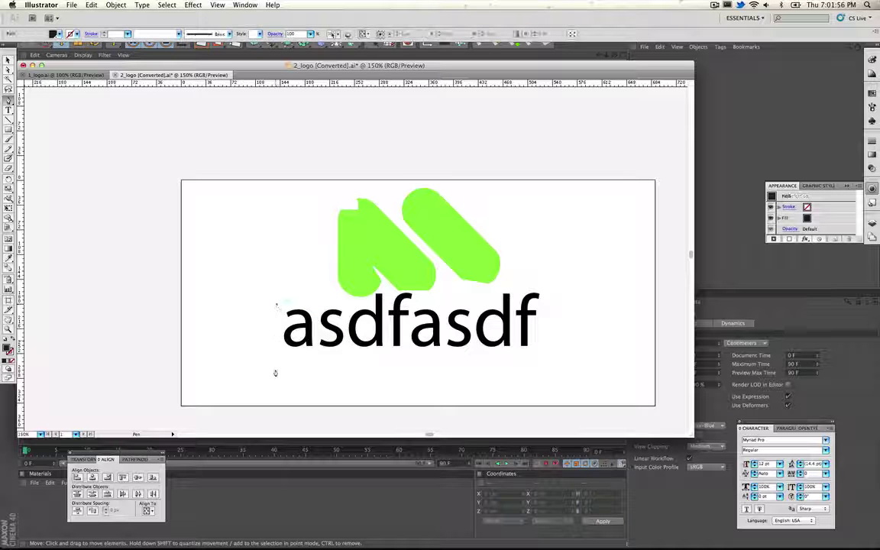
left_click(276, 359)
left_click_drag(562, 363, 382, 291)
left_click(369, 298)
left_click(329, 297)
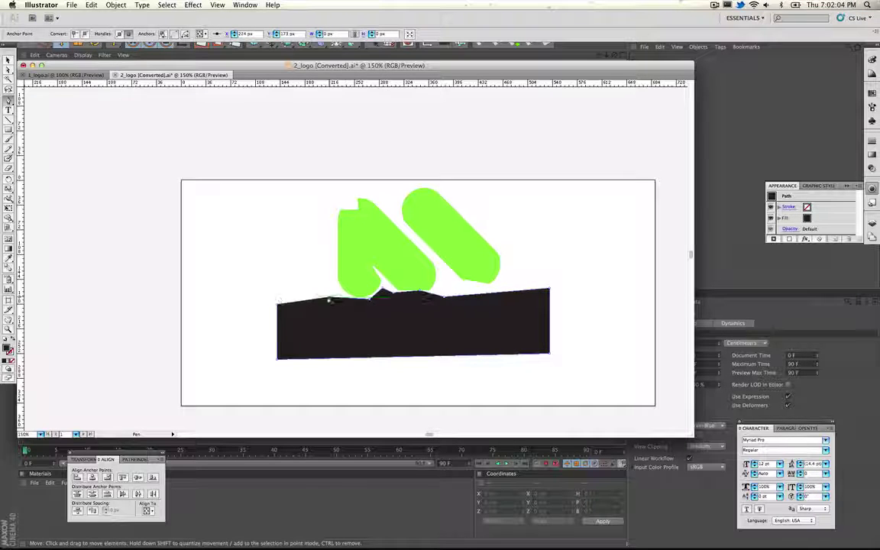
left_click(279, 308)
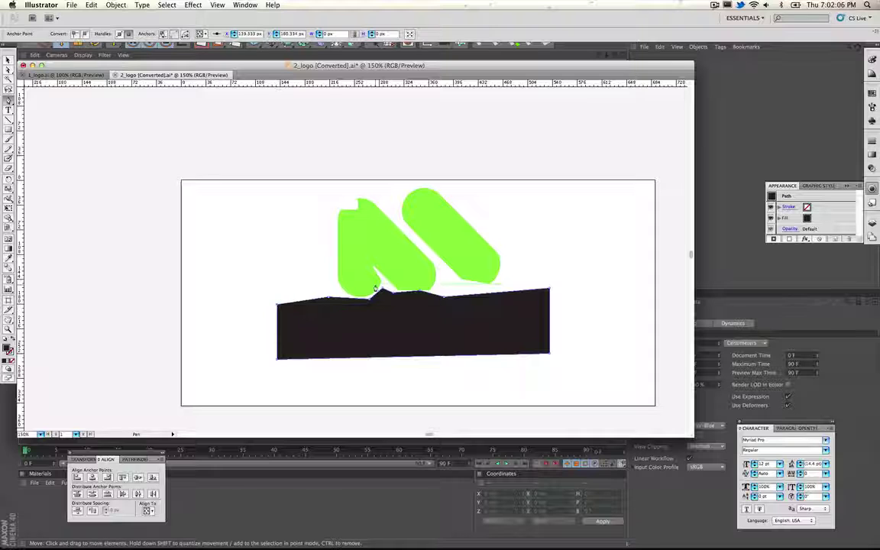
Enlarge the capsule-shaped green path from its center to about 158 px wide.
left_click(352, 264)
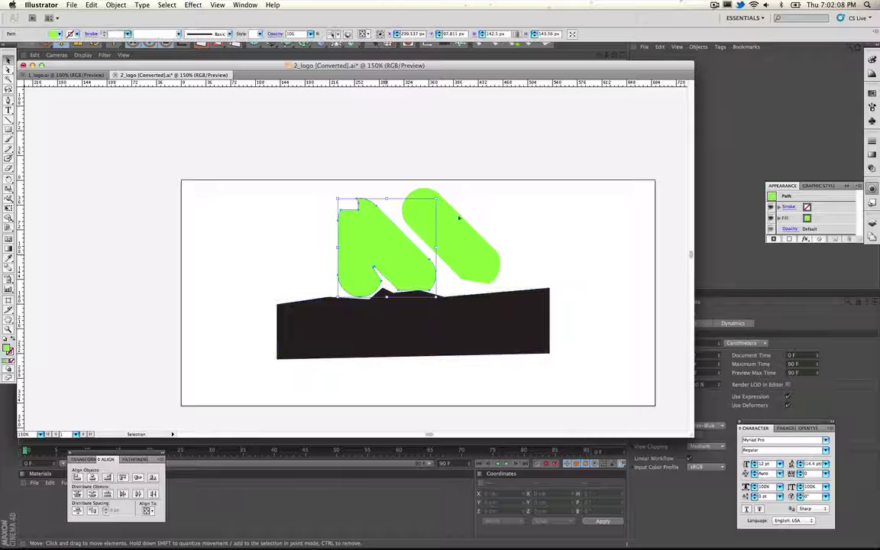
left_click(459, 243)
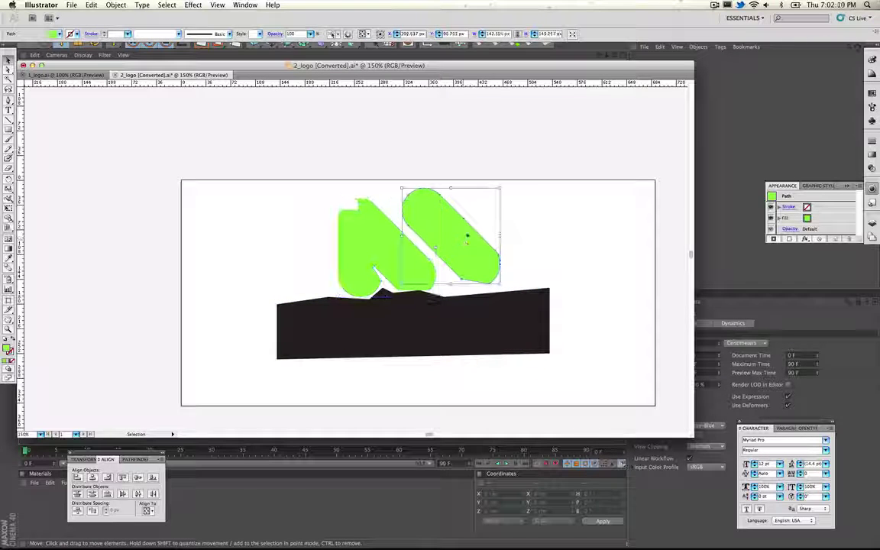
left_click_drag(501, 187, 507, 184, "alt")
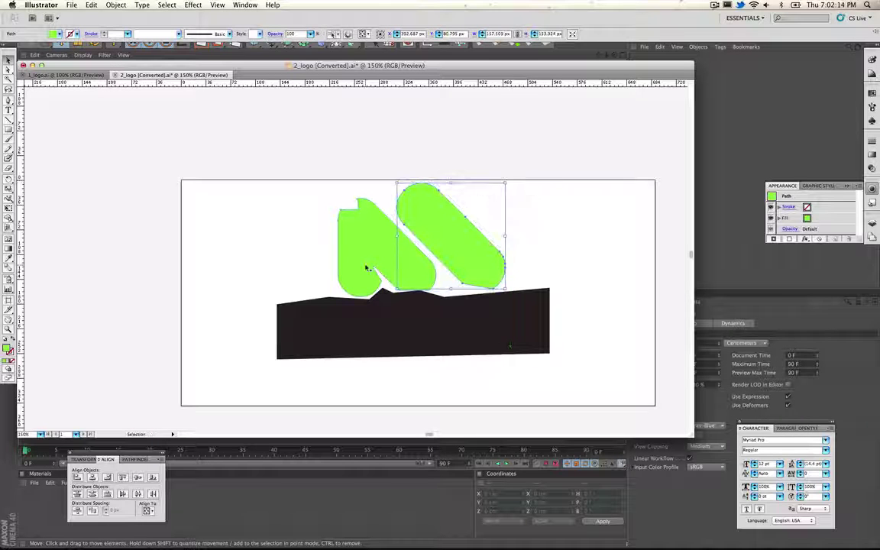
Move the inner notch's anchor point on the left green shape down and outward to fill in most of the notch.
left_click(366, 268)
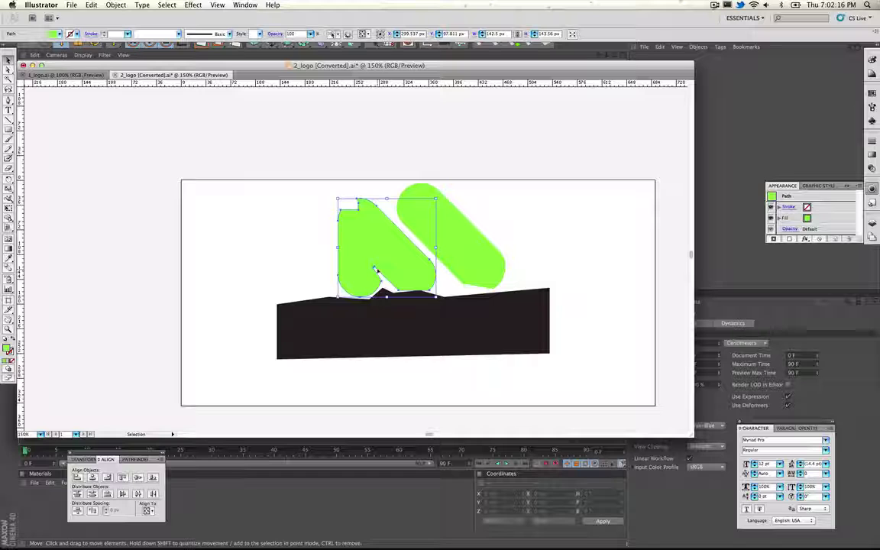
key("a")
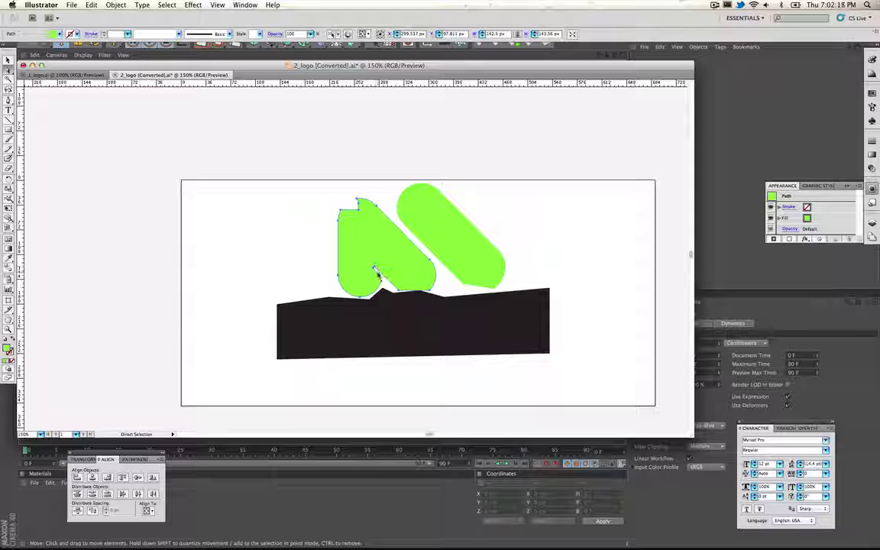
left_click(374, 271)
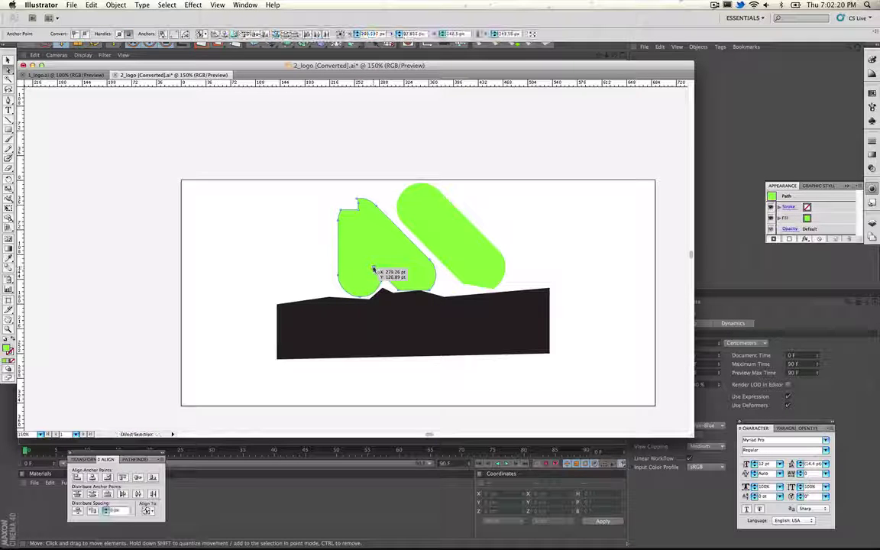
left_click_drag(374, 270, 386, 282)
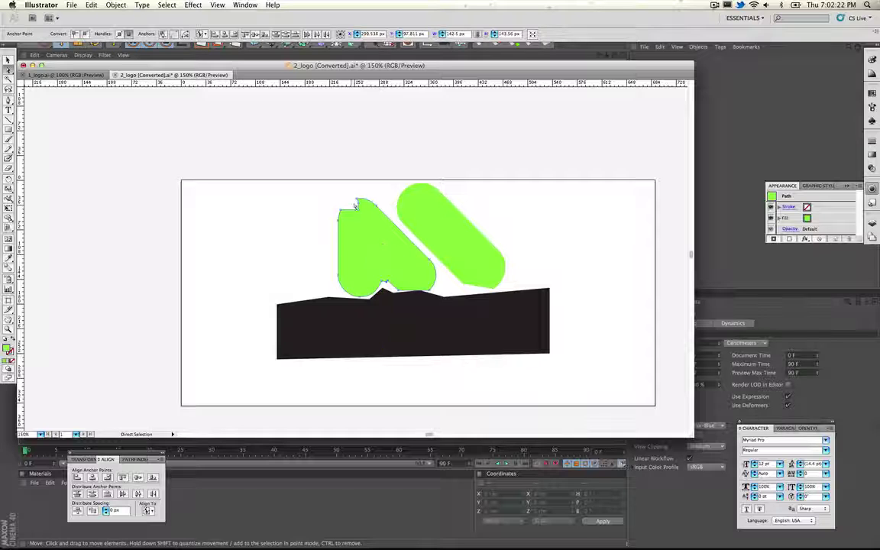
Enlarge the left green shape slightly from its center so it overlaps the top of the black shape.
key("super+a")
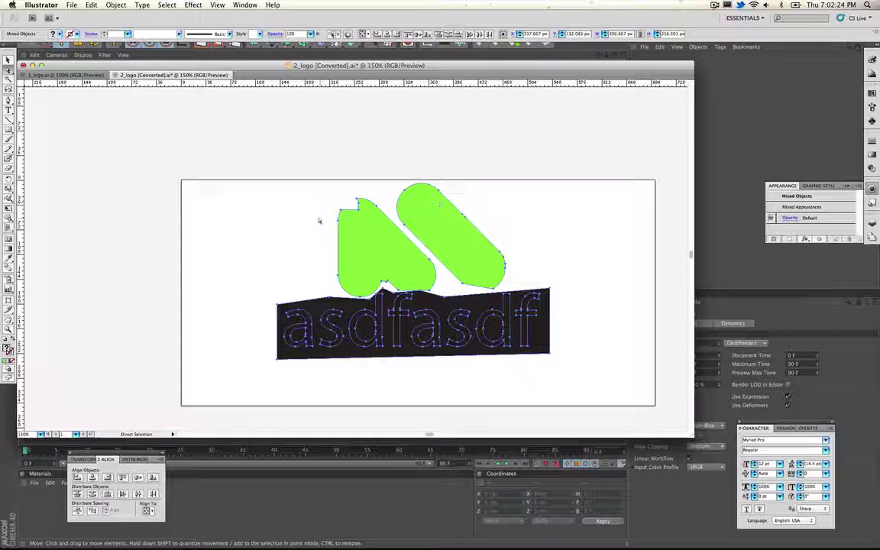
left_click(308, 237)
left_click(366, 243)
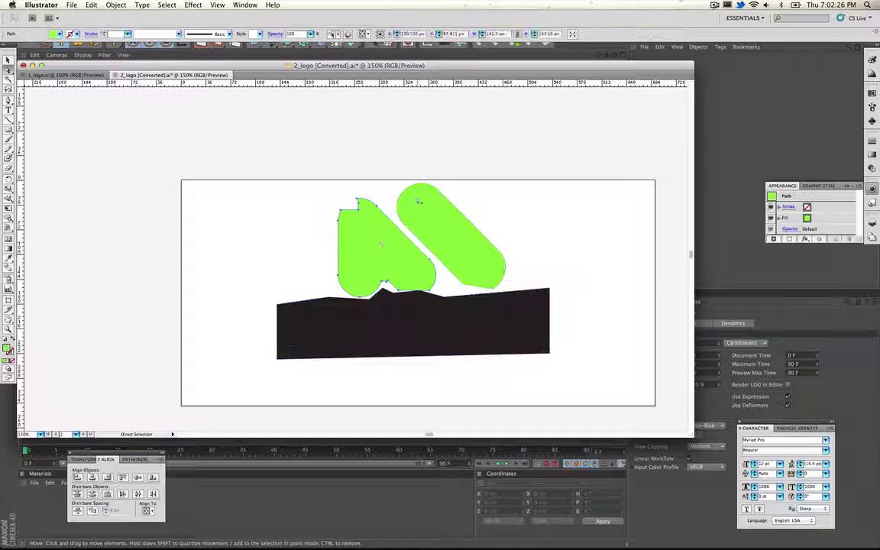
key("v")
left_click_drag(436, 198, 445, 191, "alt")
left_click(497, 219)
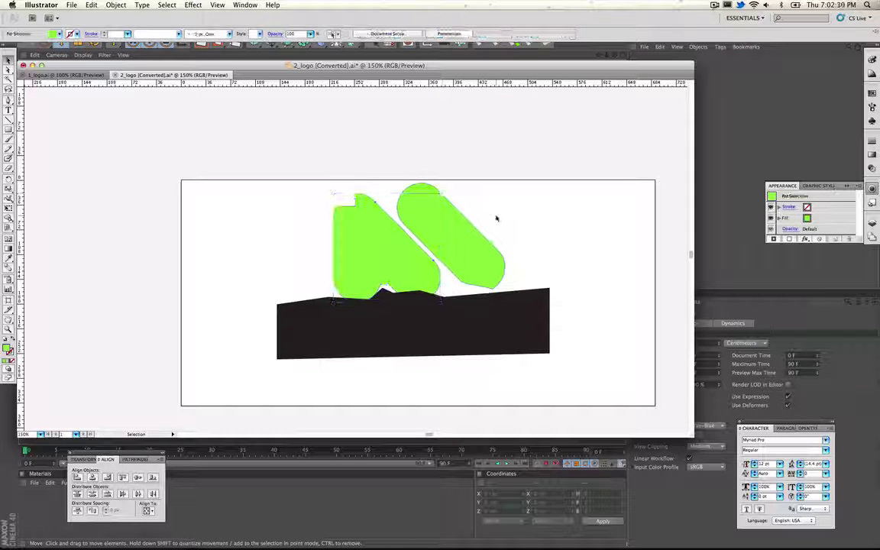
Save 2_logo (Converted).ai in its current legacy format.
key("super+s")
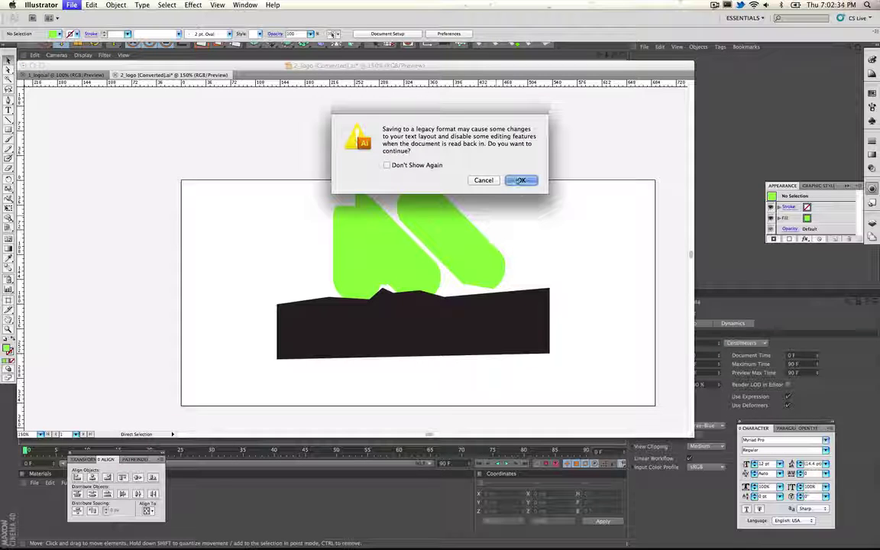
key("Return")
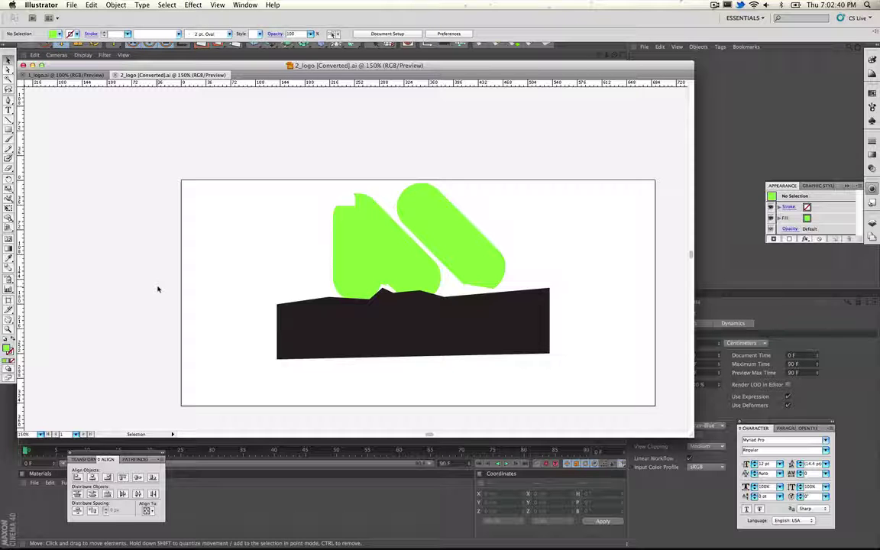
Open 3_Cinema 4D.c4d from the Example Layout folder in Cinema 4D.
left_click(71, 518)
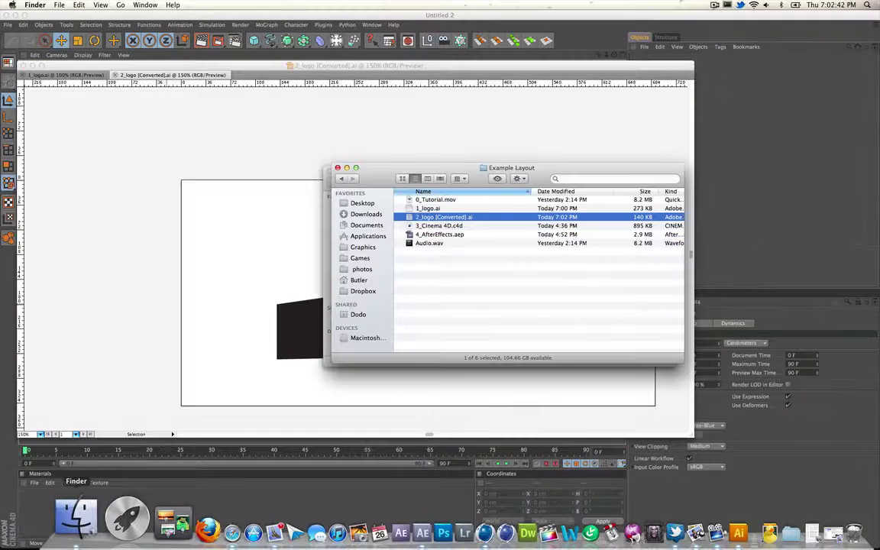
left_click(442, 226)
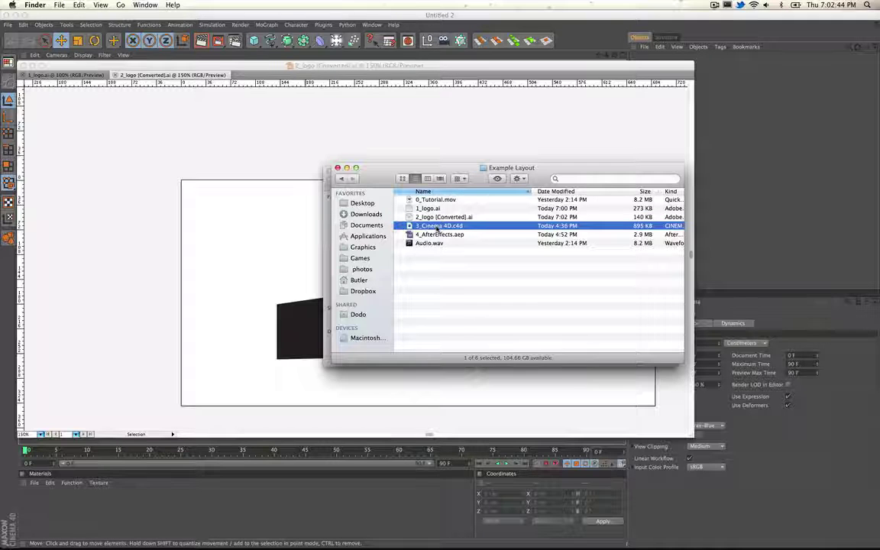
double_click(437, 227)
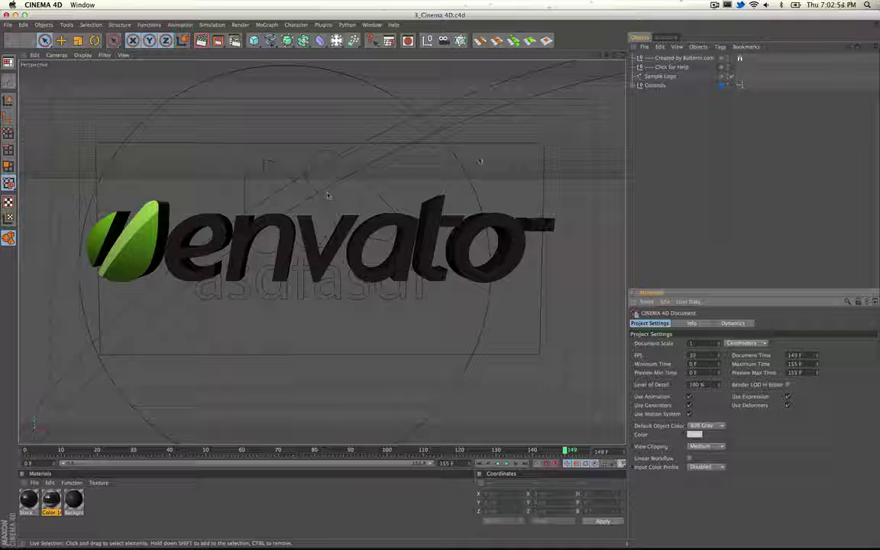
Examine the scene's credits, Click for Help, Sample Logo and Controls objects, including the help instructions and the control settings.
left_click(684, 58)
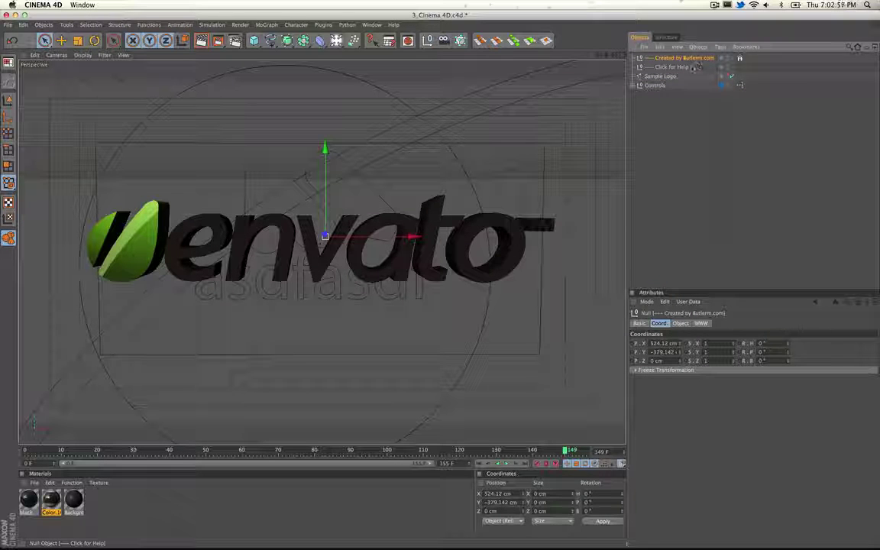
left_click(691, 68)
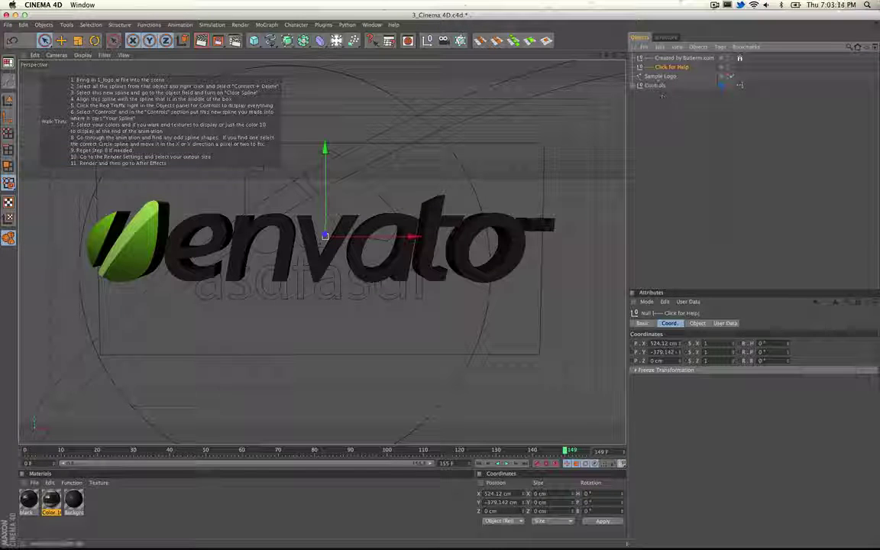
left_click(659, 77)
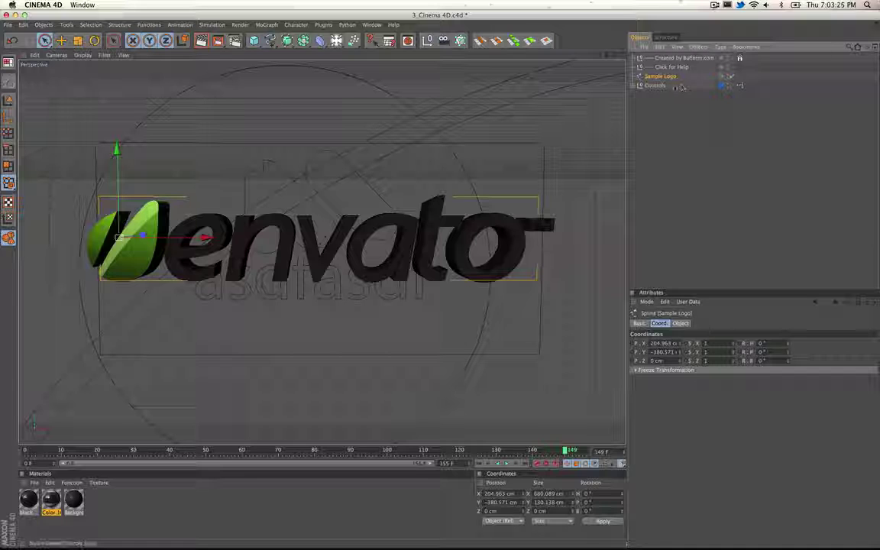
left_click(657, 85)
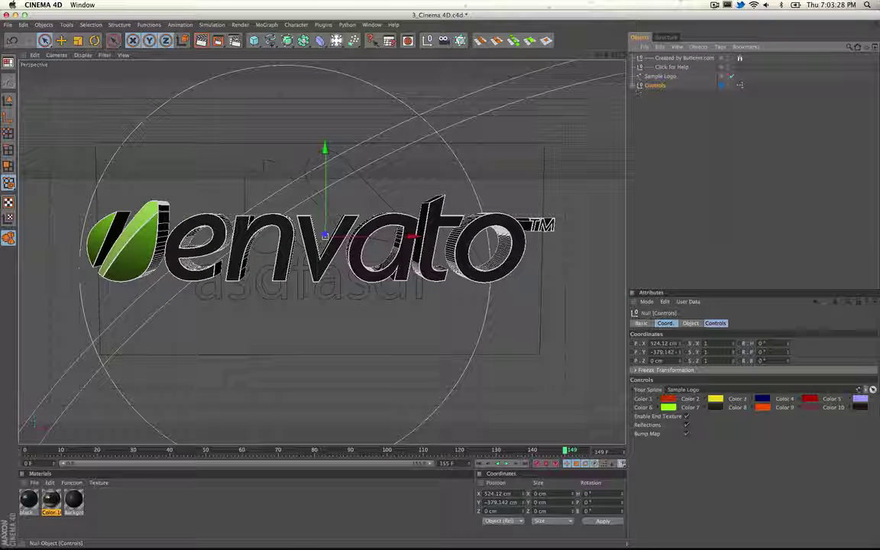
left_click(677, 134)
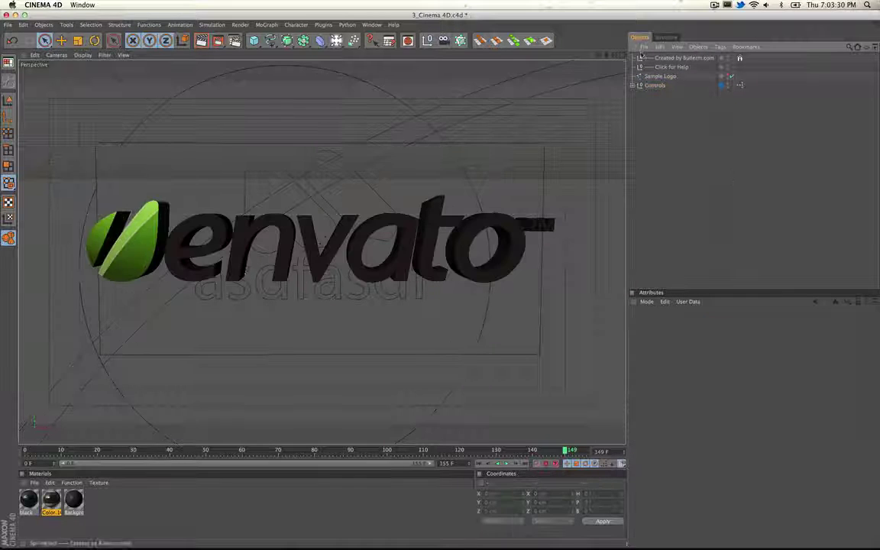
Merge 1_logo.ai from the Example Layout folder into the scene, accepting the Illustrator import settings.
left_click(644, 47)
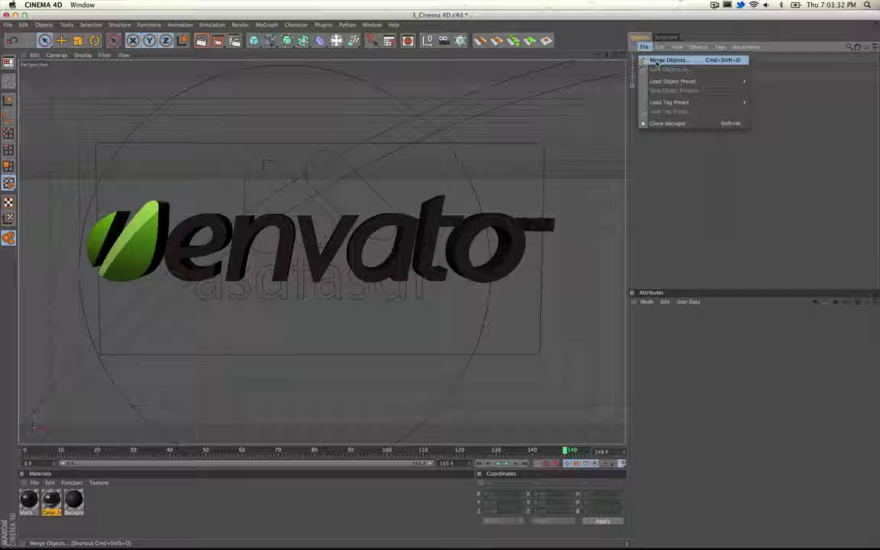
left_click(657, 62)
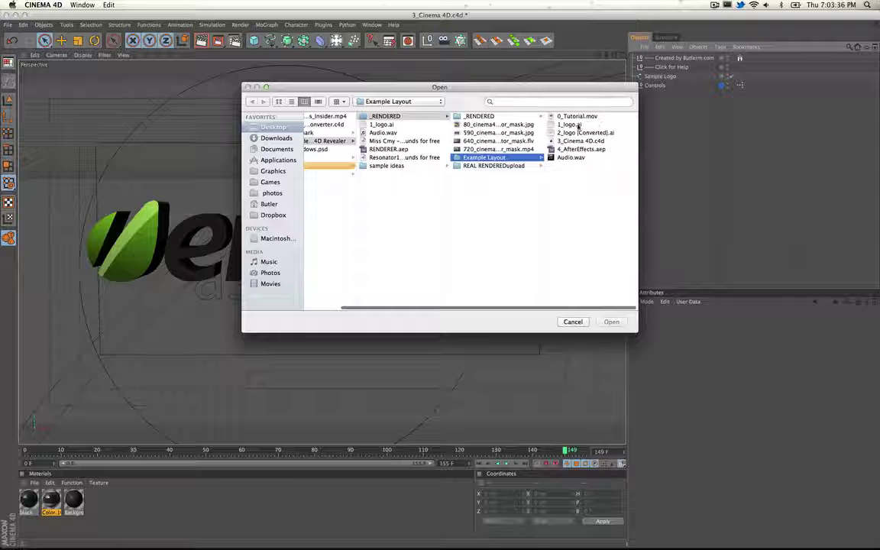
left_click(565, 125)
double_click(499, 125)
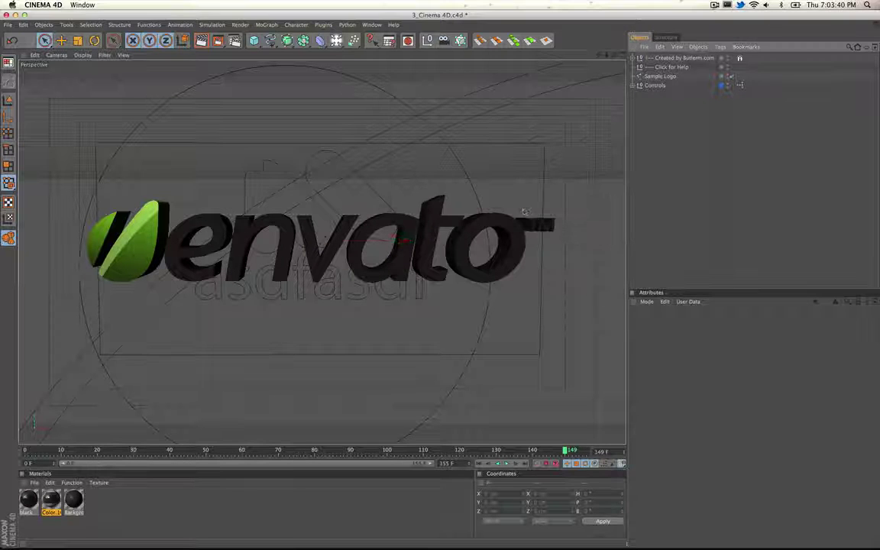
left_click(516, 210)
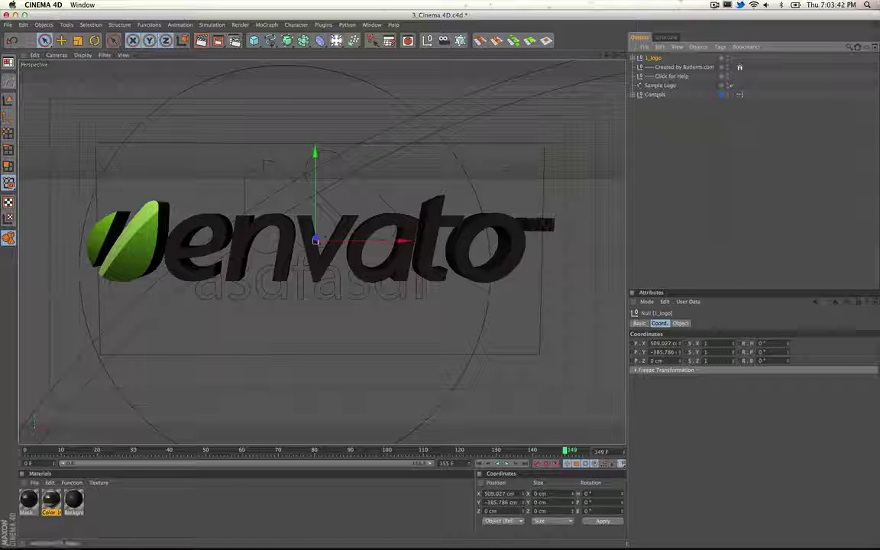
Combine all the paths inside the 1_logo group into one spline with Connect+Delete.
left_click(636, 58)
left_click(632, 58)
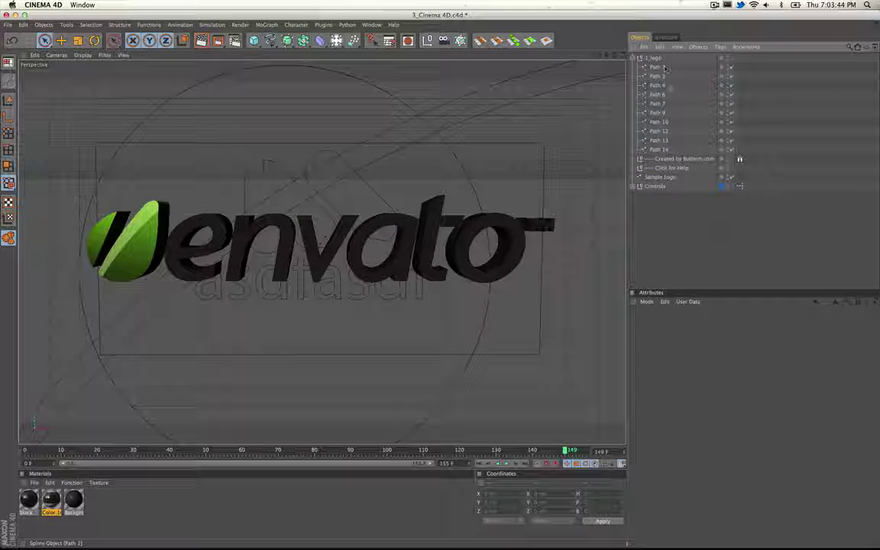
left_click_drag(664, 68, 661, 150)
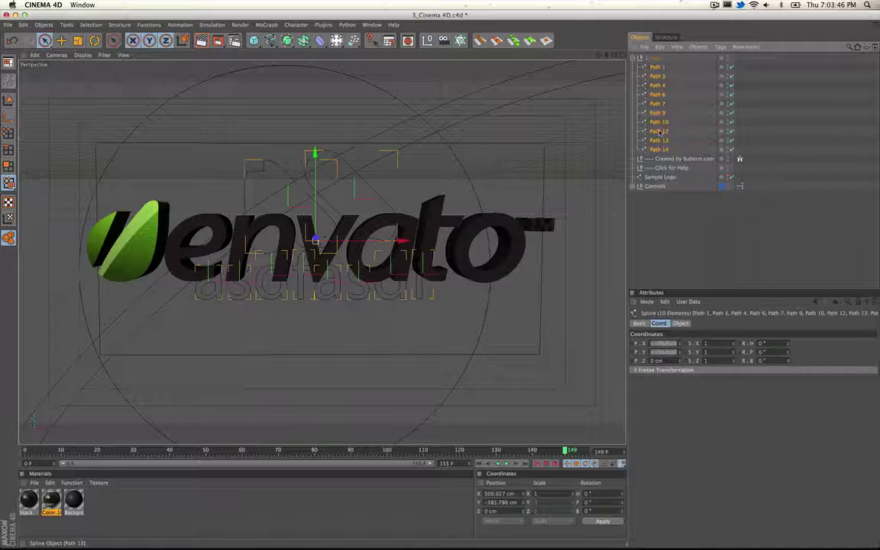
right_click(659, 132)
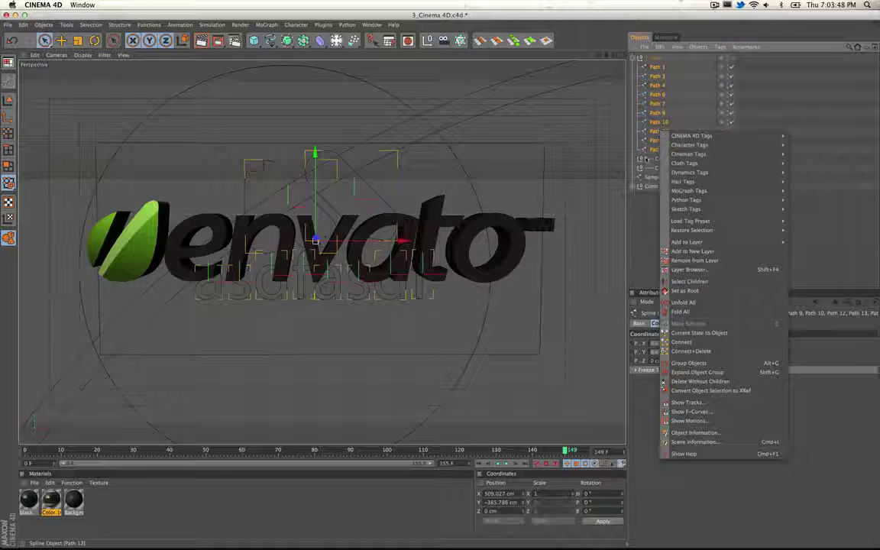
left_click(691, 351)
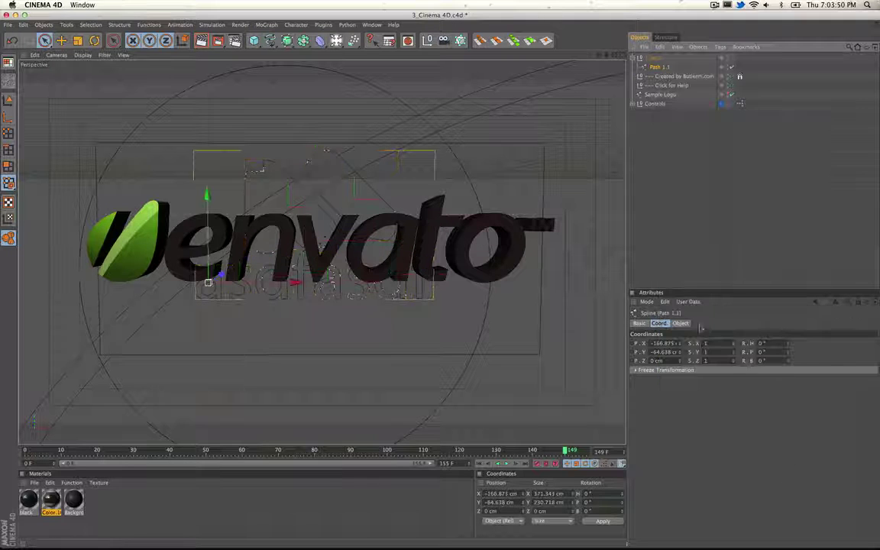
Move the combined spline Path 1.1 out of the 1_logo null and delete the empty null.
left_click(655, 59)
left_click_drag(656, 66, 657, 75)
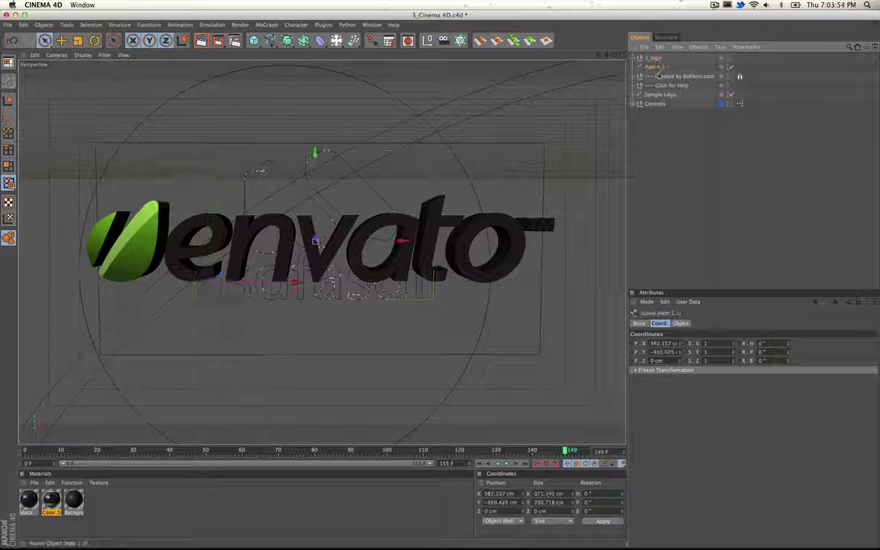
left_click(650, 58)
key("Delete")
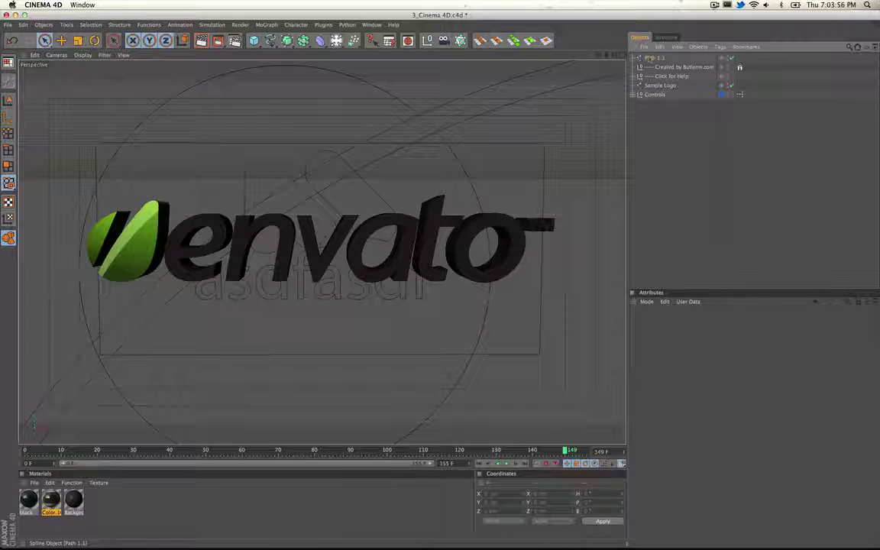
Try shifting the Path 1.1 logo spline vertically in the viewport.
left_click(653, 58)
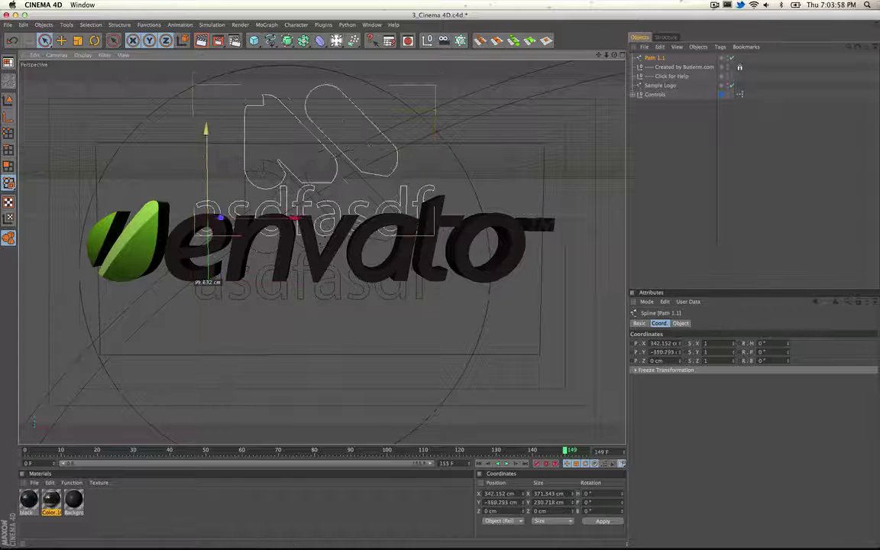
left_click_drag(210, 212, 210, 265)
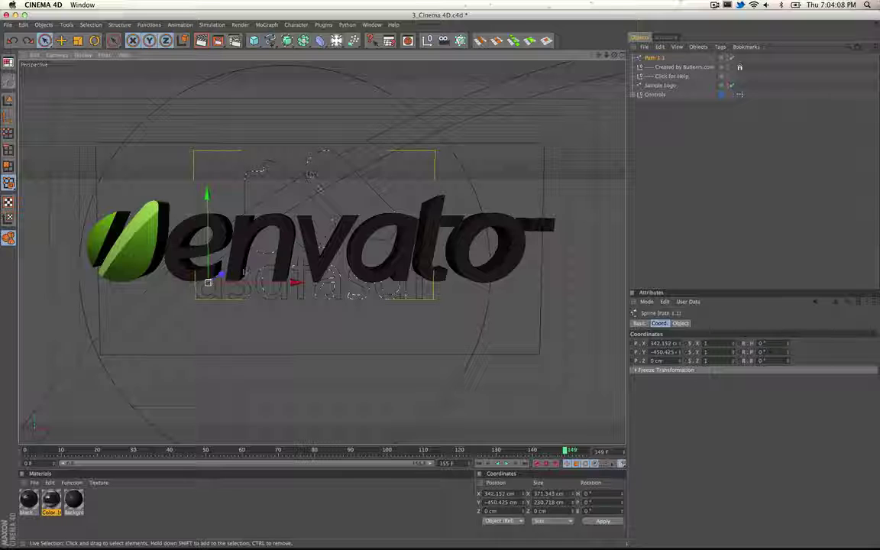
Switch to Illustrator and check how the logo is placed on the artboard in 1_logo.ai.
key("super+Tab")
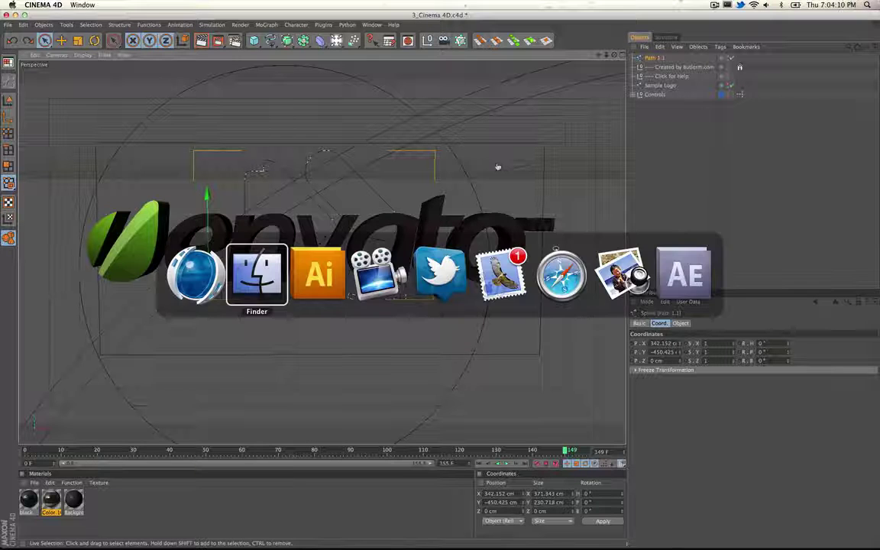
key("super+Tab")
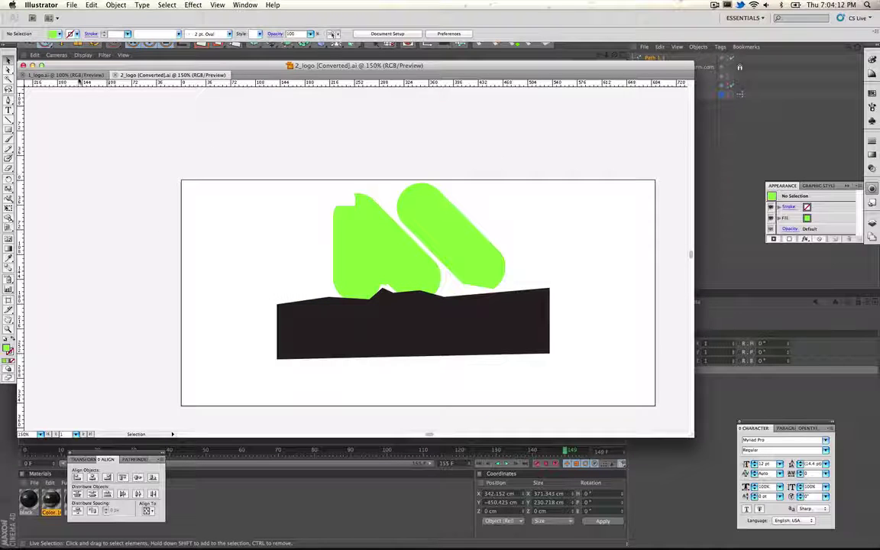
left_click(69, 75)
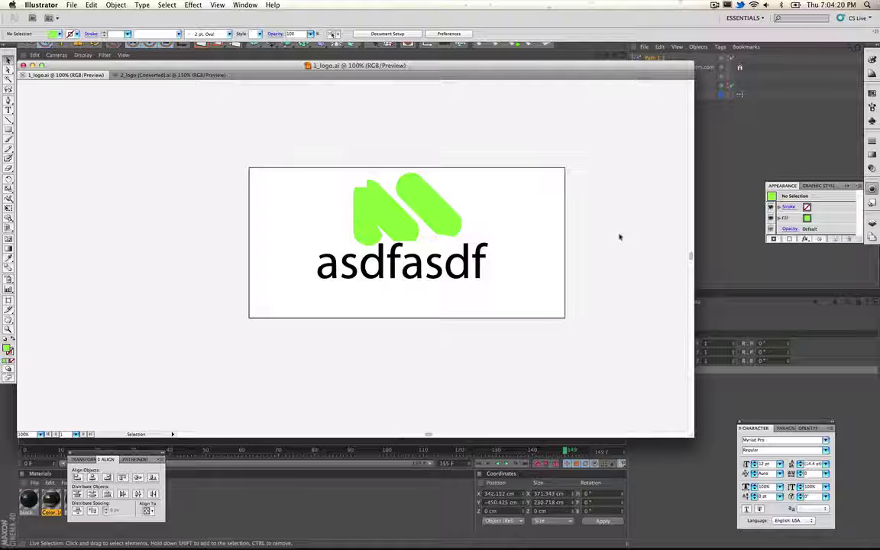
Return to Cinema 4D and set the intermediate point Angle of the Path 1.1 spline to 0°.
left_click(717, 149)
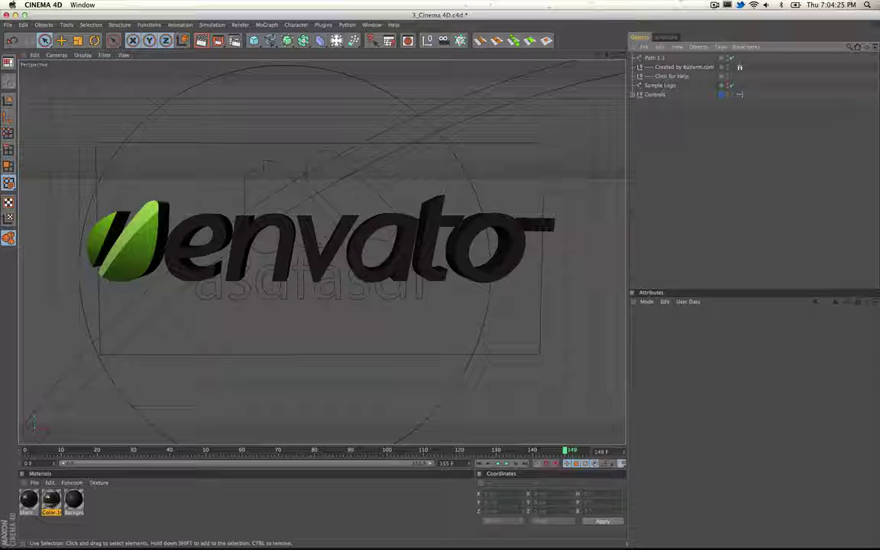
left_click(658, 95)
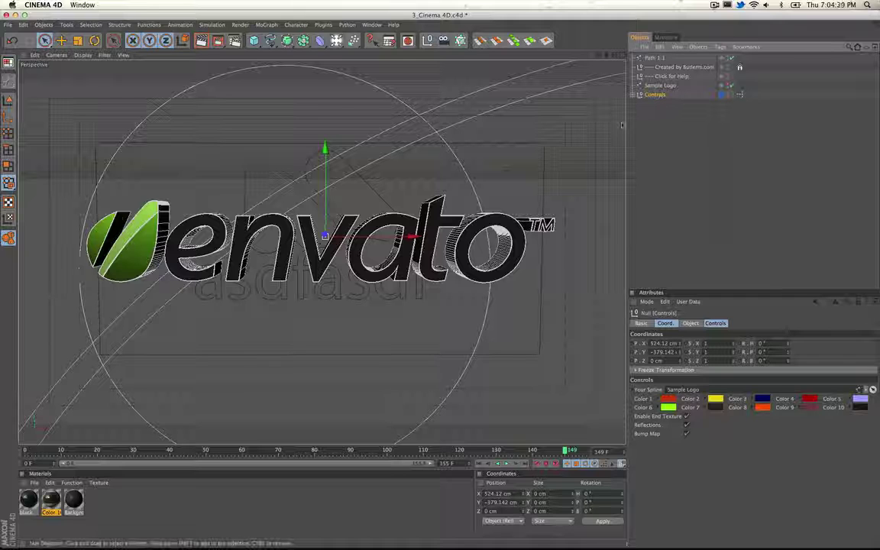
left_click(651, 58)
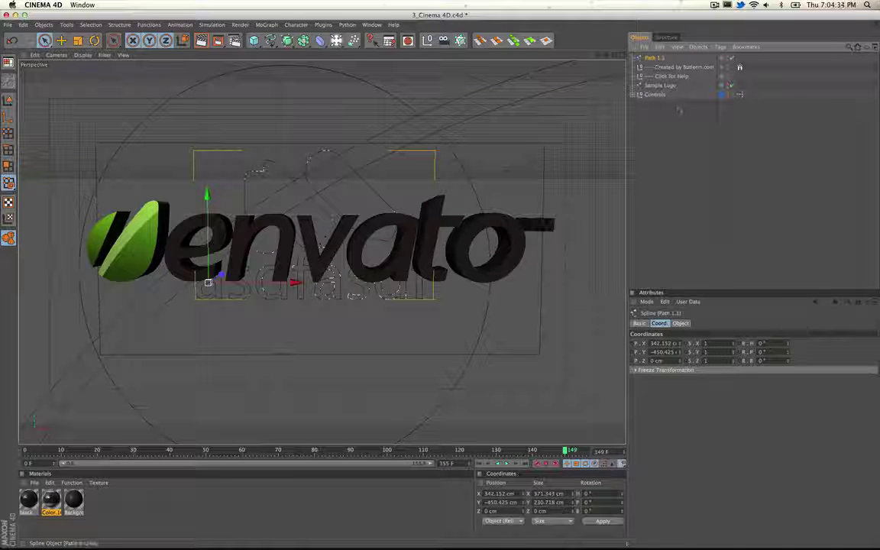
left_click(680, 323)
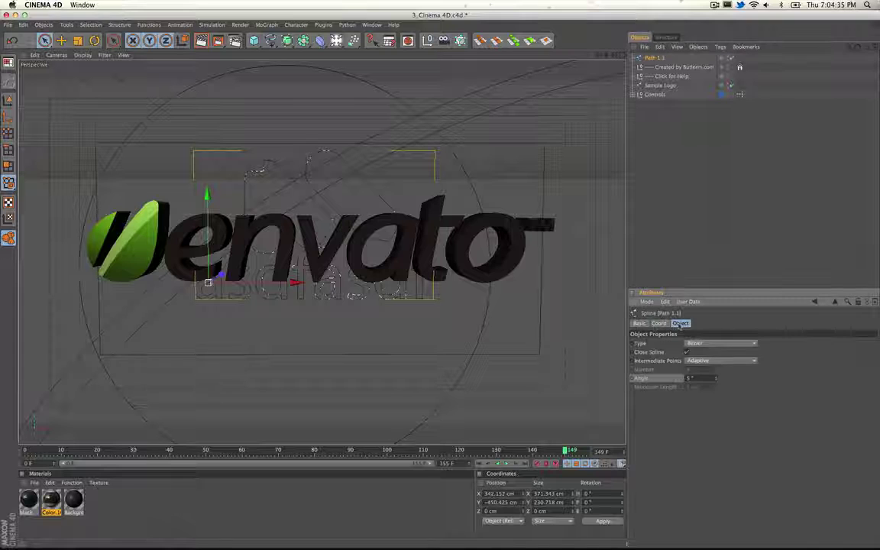
left_click(686, 352)
left_click_drag(716, 380, 717, 397)
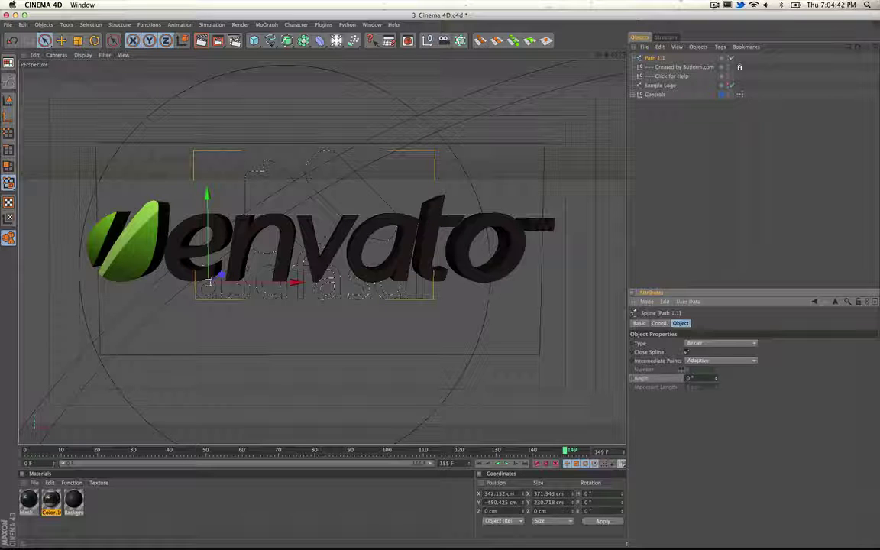
Assign Path 1.1 as Your Spline in the Controls object's settings, replacing Sample Logo.
left_click(653, 96)
left_click(713, 323)
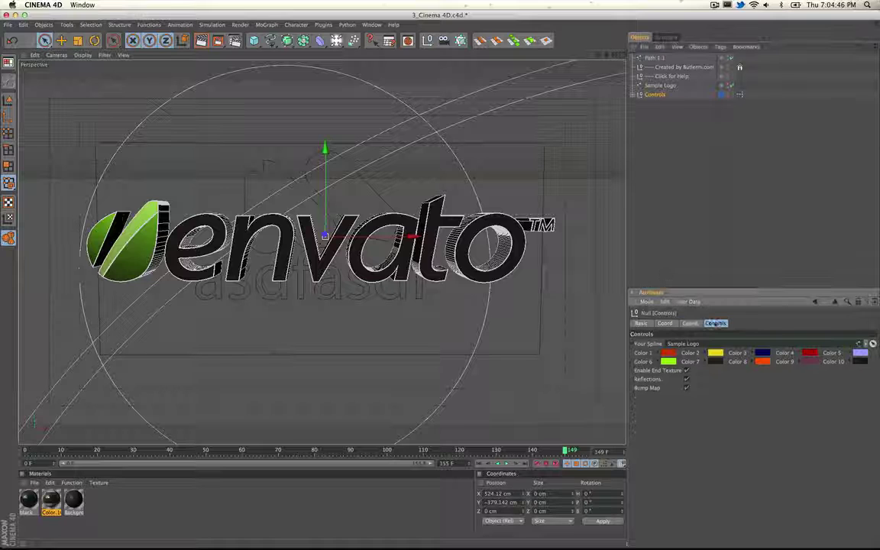
left_click_drag(650, 58, 690, 344)
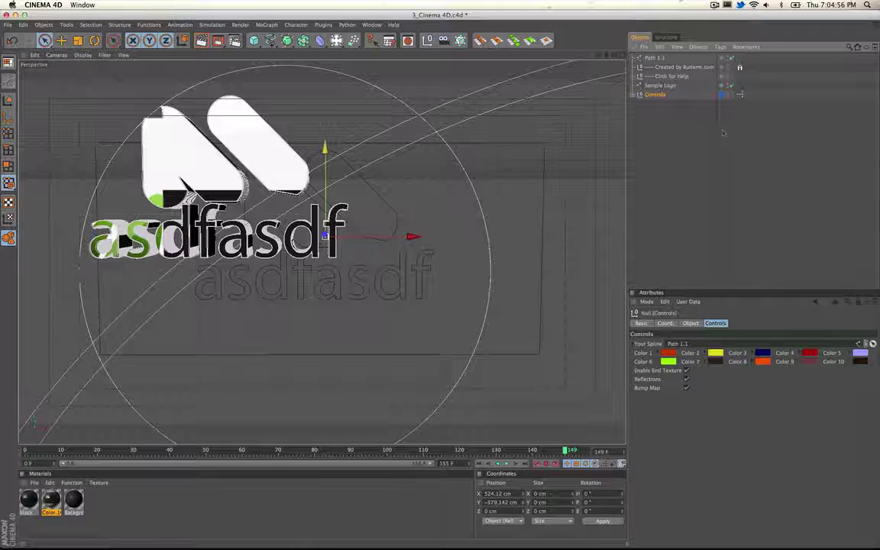
left_click(640, 119)
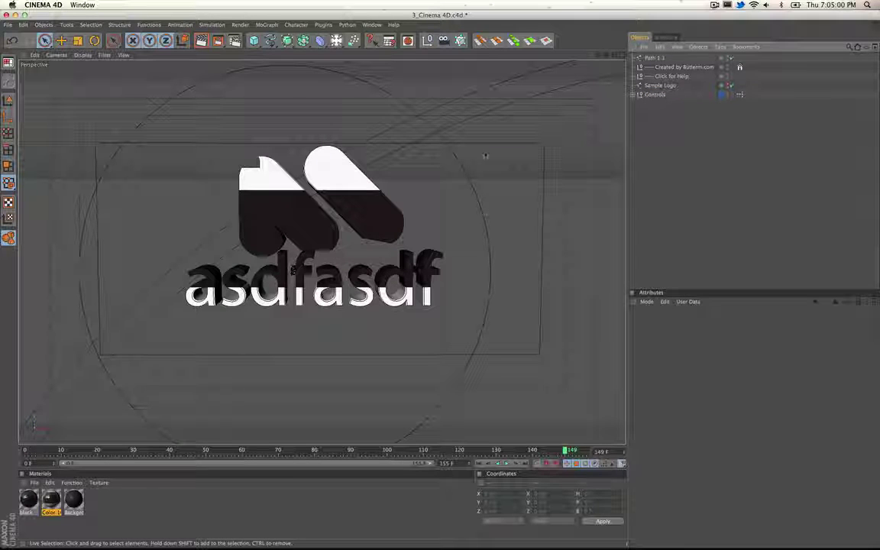
Preview how the Controls colors appear on the logo through the animation, ending at frame 155.
left_click(655, 95)
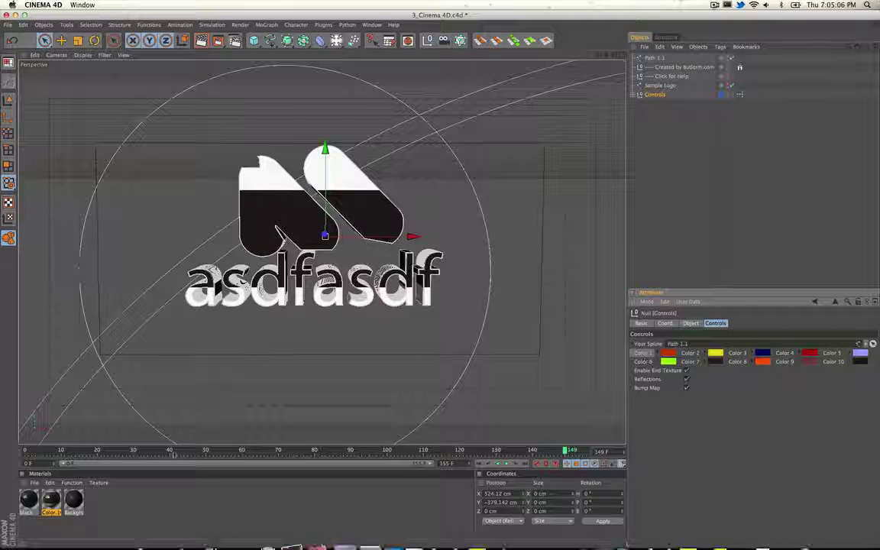
left_click_drag(31, 454, 263, 450)
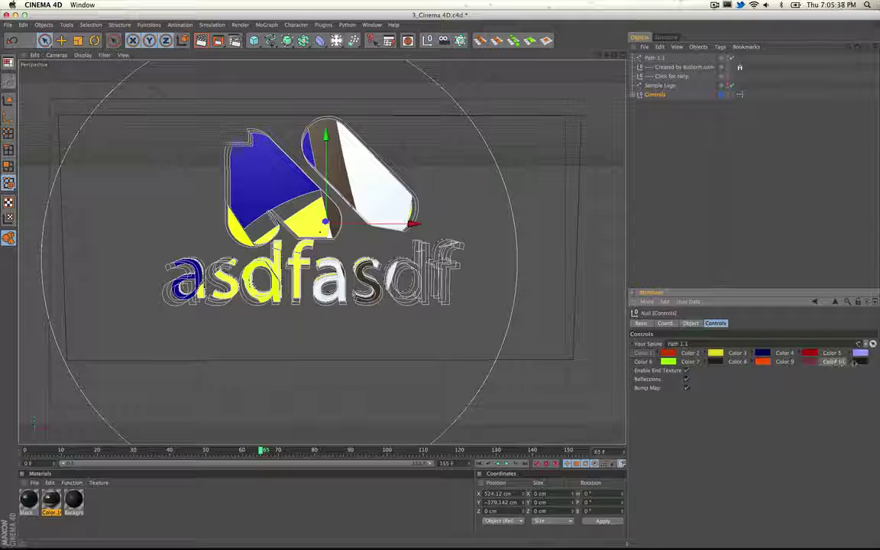
left_click_drag(539, 451, 588, 454)
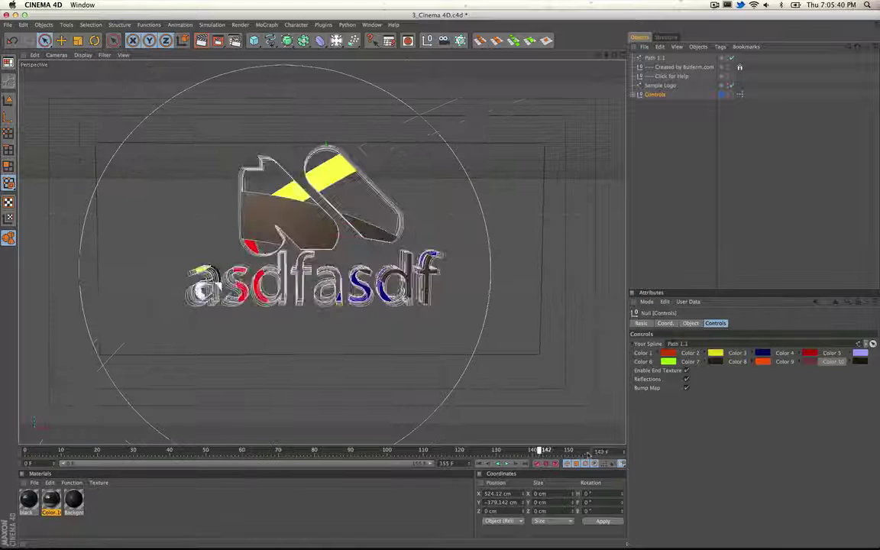
left_click(587, 451)
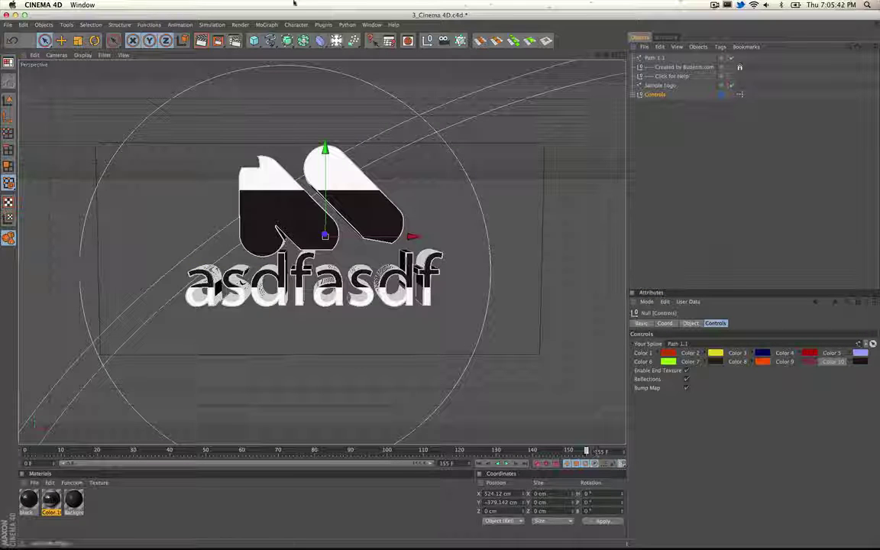
Render a small square region over the logo's right-hand shape to preview its end texture.
left_click(217, 41)
left_click(260, 48)
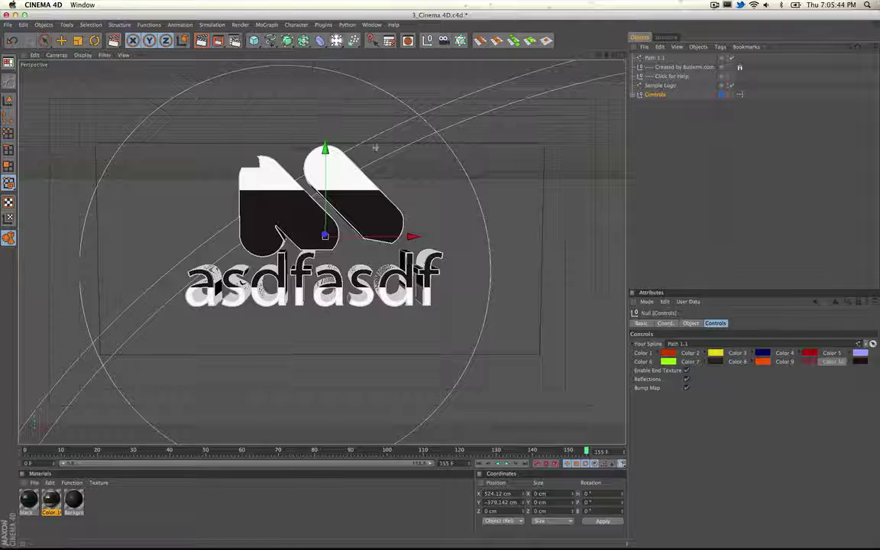
left_click_drag(307, 152, 350, 195)
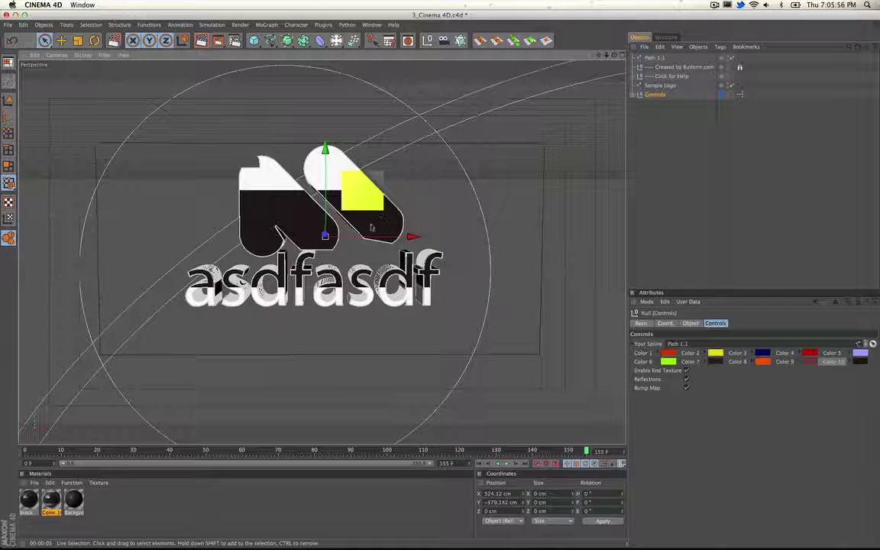
Switch to Illustrator and view the simplified color artwork in 2_logo (Converted).ai.
mouse_move(216, 547)
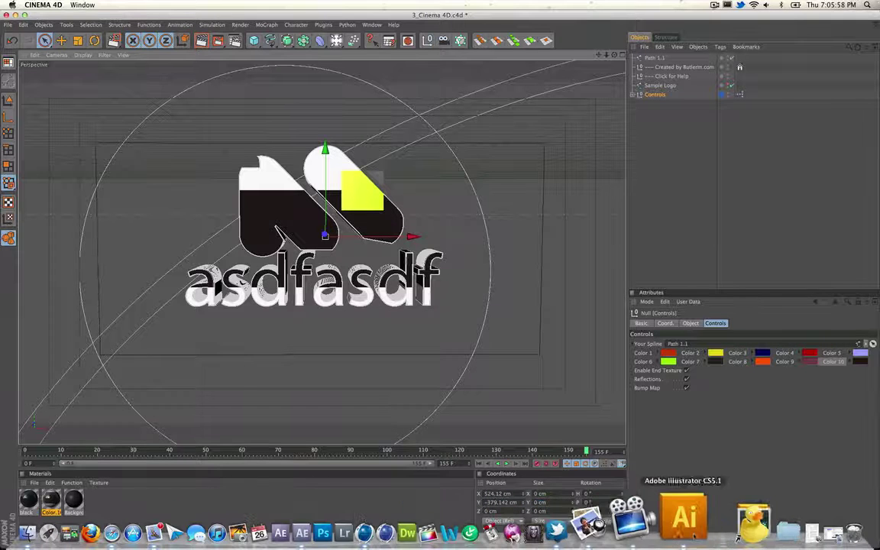
left_click(684, 517)
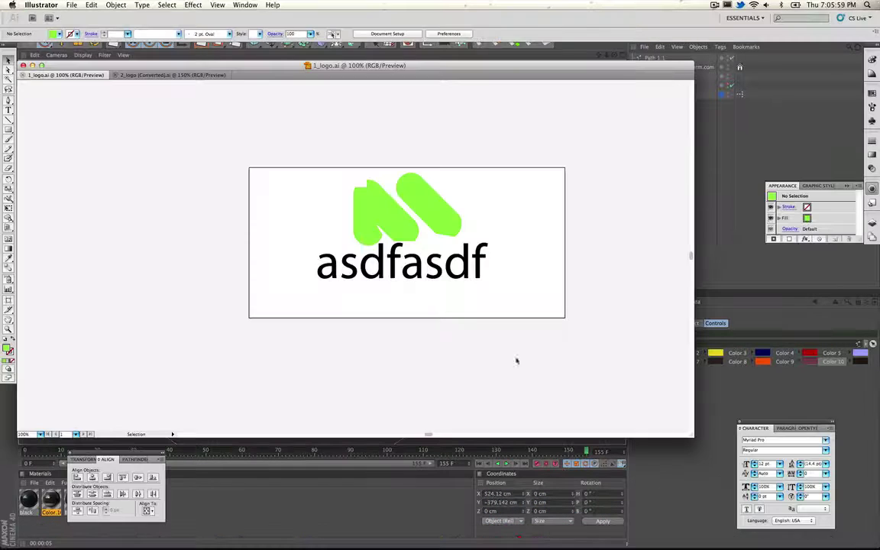
left_click(183, 76)
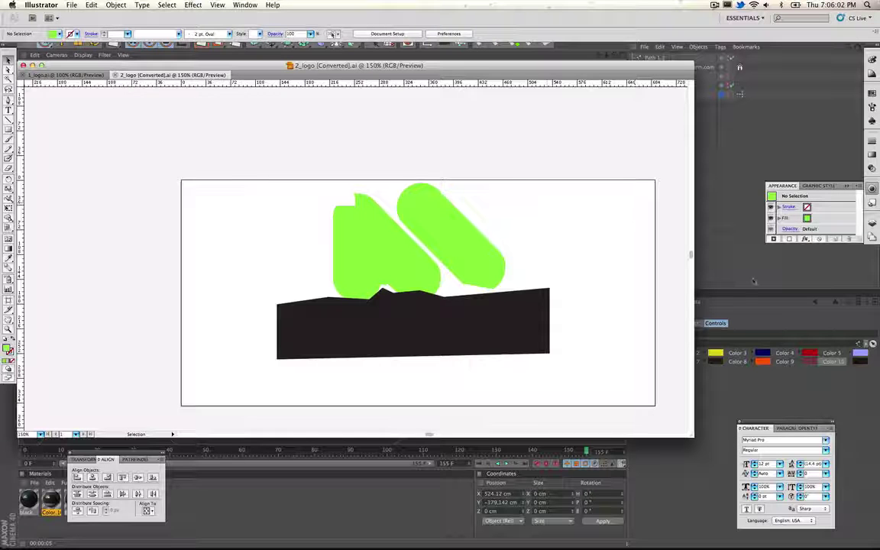
Return to Cinema 4D and turn off Enable End Texture in the Controls object's settings.
left_click(760, 315)
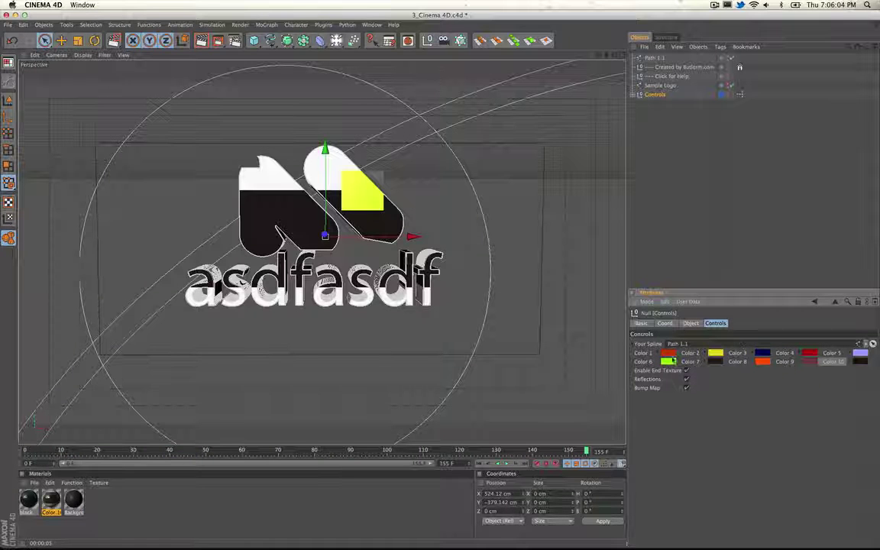
left_click(649, 370)
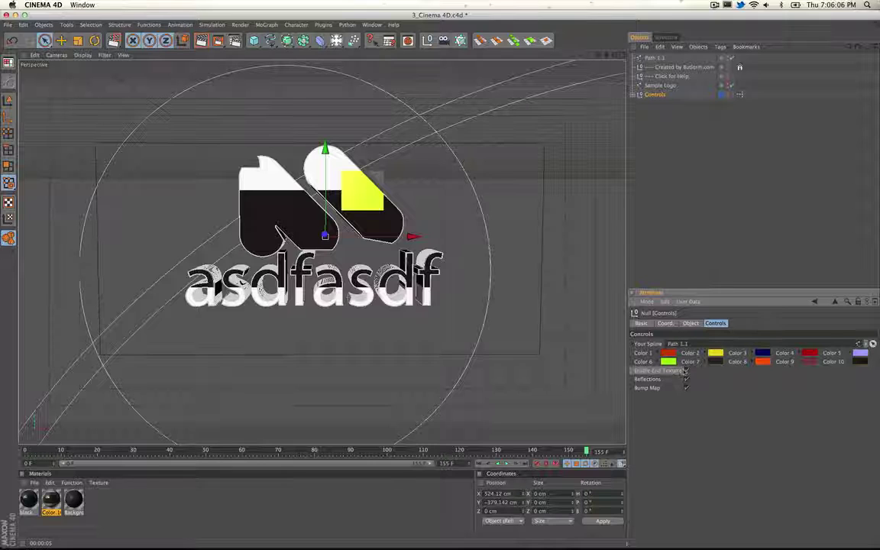
left_click(685, 371)
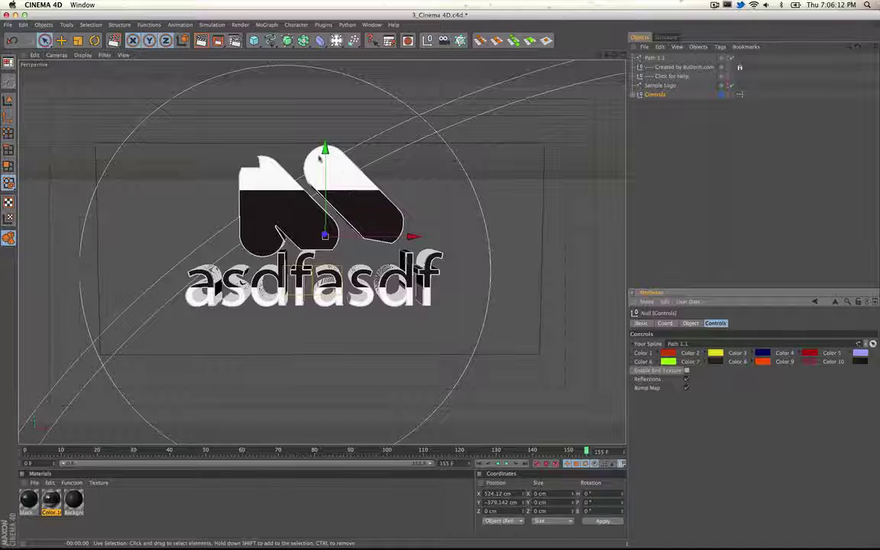
Render a small region over the logo's right-hand shape with the end texture off and check Color 10 of the Controls object.
left_click_drag(218, 41, 248, 49)
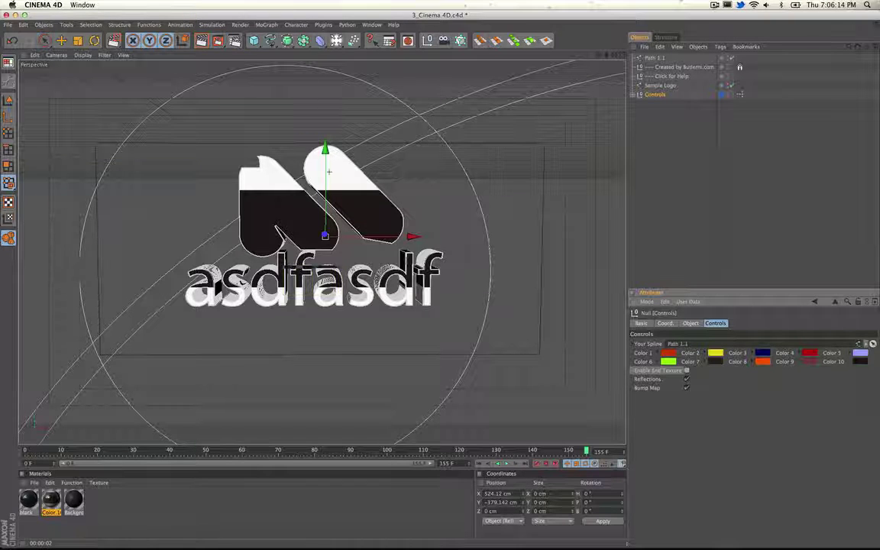
left_click_drag(334, 171, 373, 197)
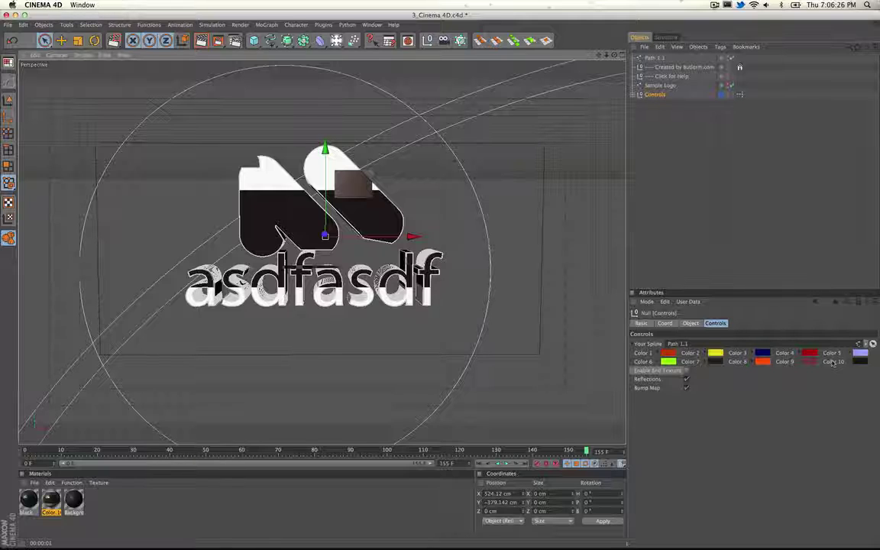
left_click(833, 363)
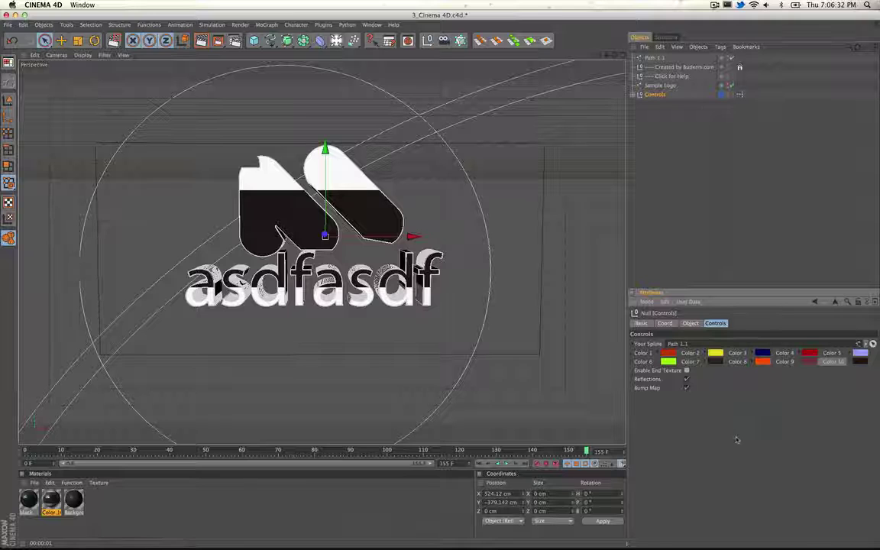
View the green and black artwork of 2_logo (Converted).ai in Illustrator and return to Cinema 4D.
mouse_move(353, 548)
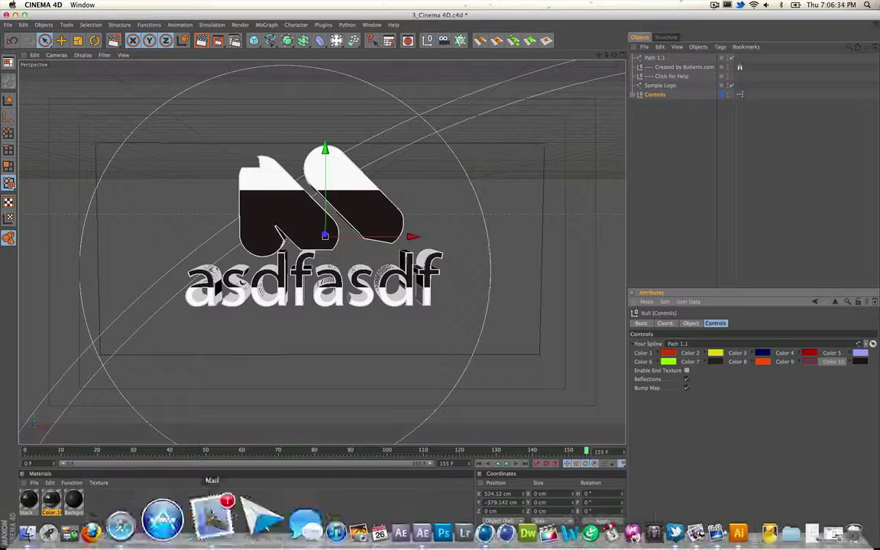
left_click(706, 518)
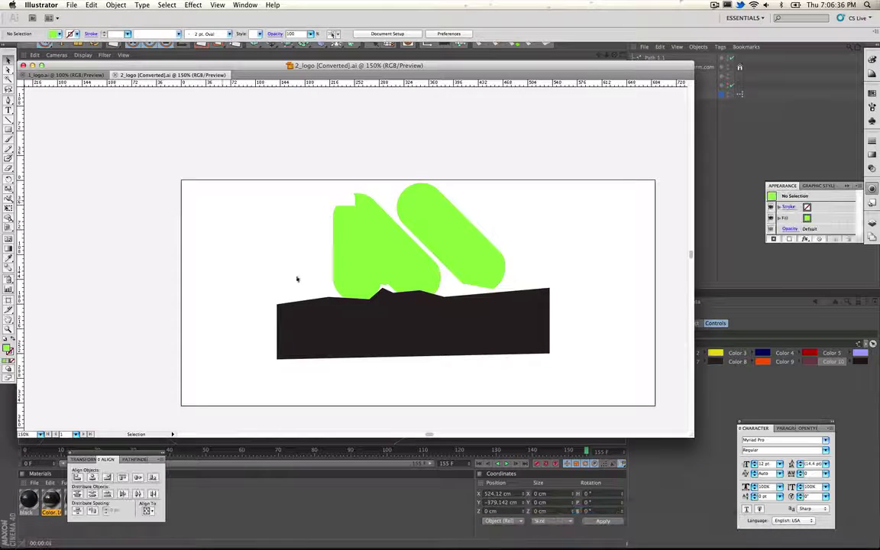
left_click(796, 374)
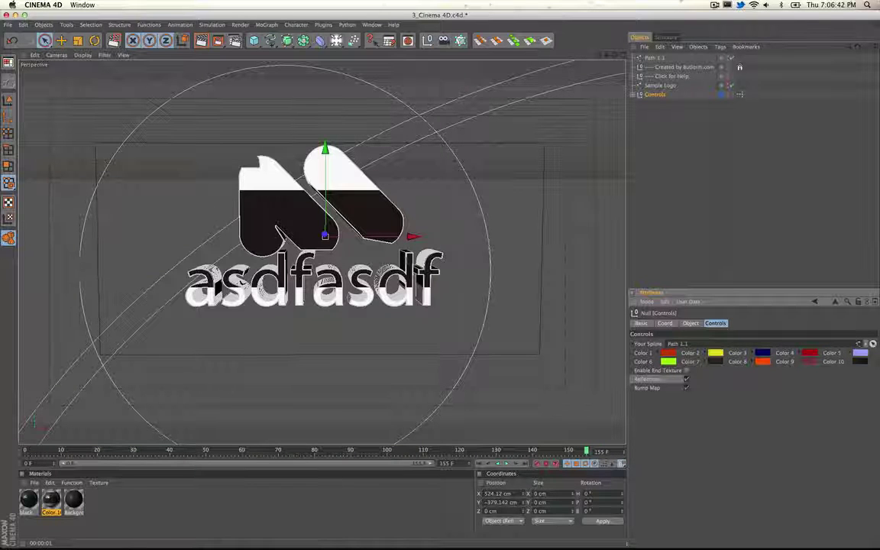
Turn off Reflections and render a small region over the logo's right-hand shape to preview the effect.
left_click(217, 41)
left_click(259, 48)
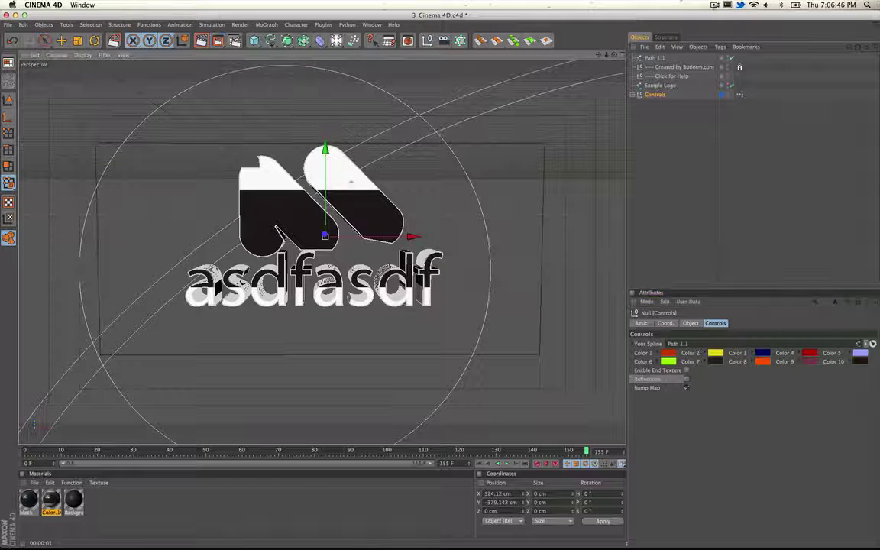
left_click_drag(343, 171, 371, 195)
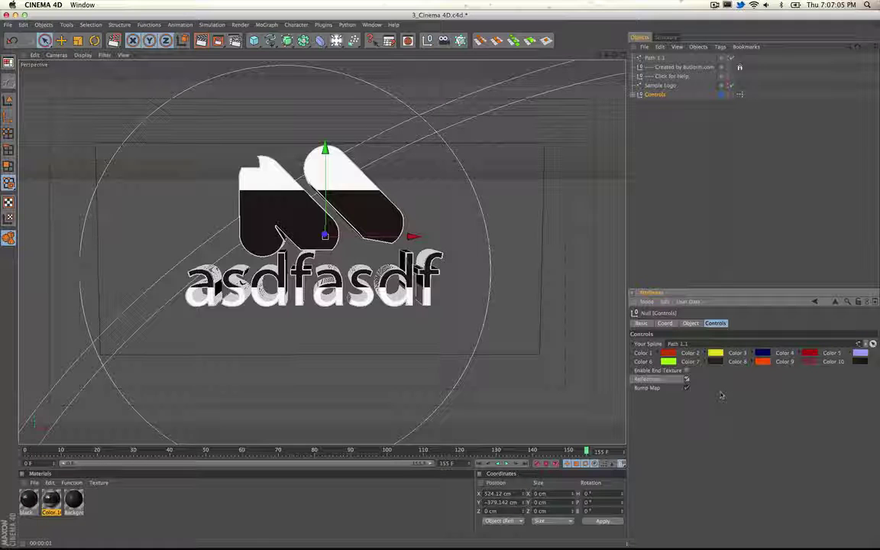
Turn off Bump Map in the Controls object and move the animation to frame 99.
left_click(685, 388)
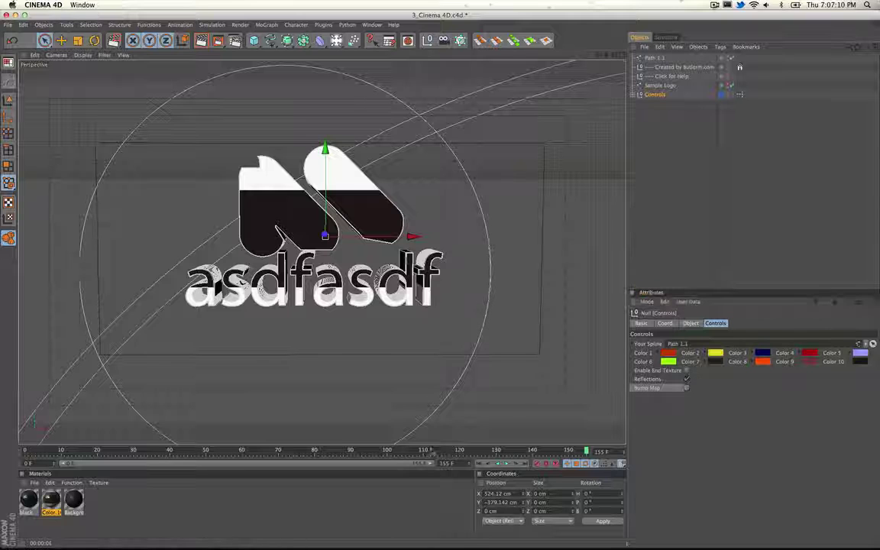
left_click_drag(430, 451, 382, 450)
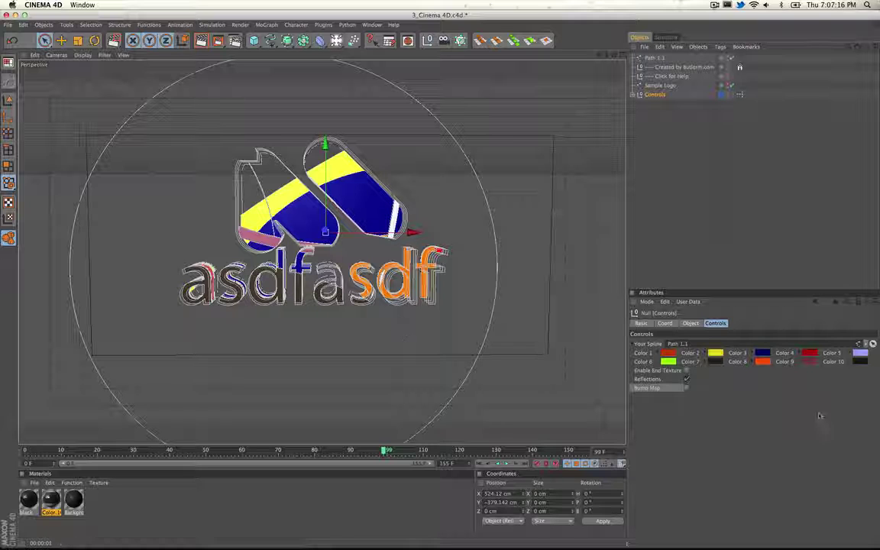
left_click(686, 389)
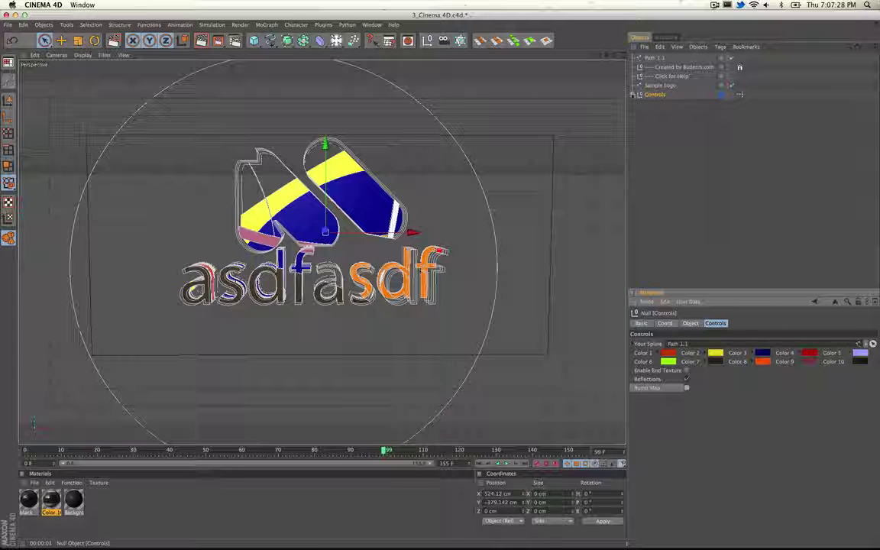
Reveal the circle splines inside the Controls object and return the animation to frame 0 with nothing selected.
left_click(632, 95)
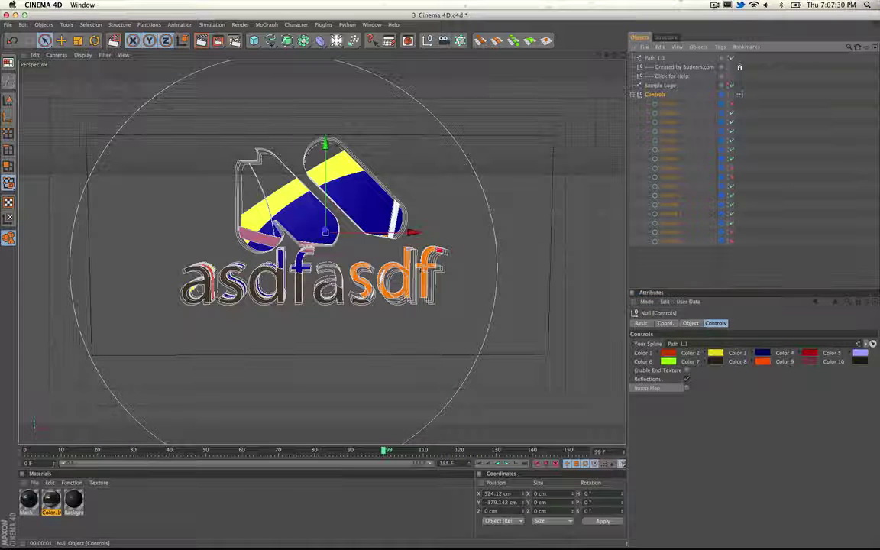
left_click_drag(693, 274, 675, 288)
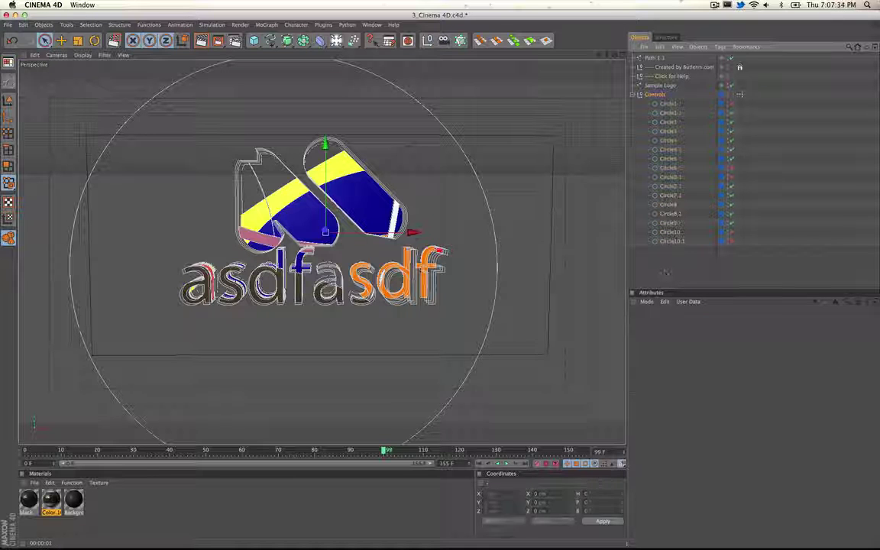
left_click(27, 451)
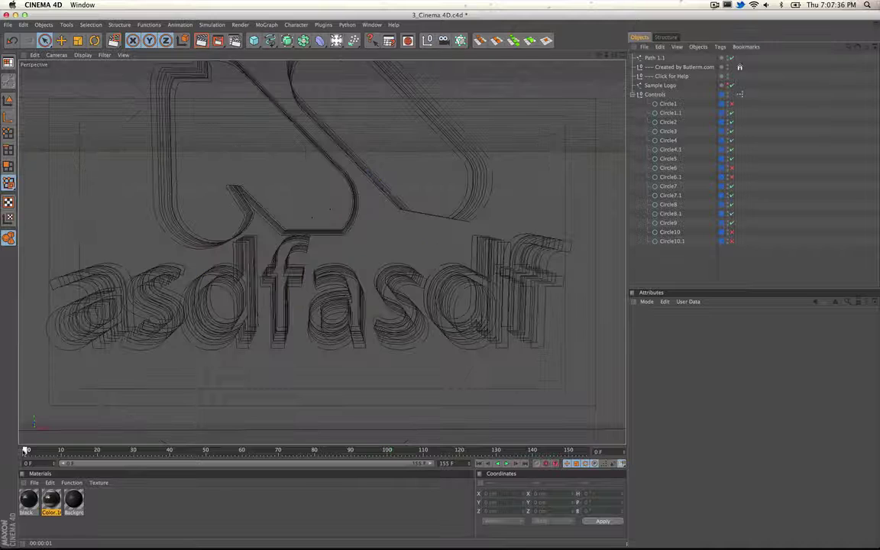
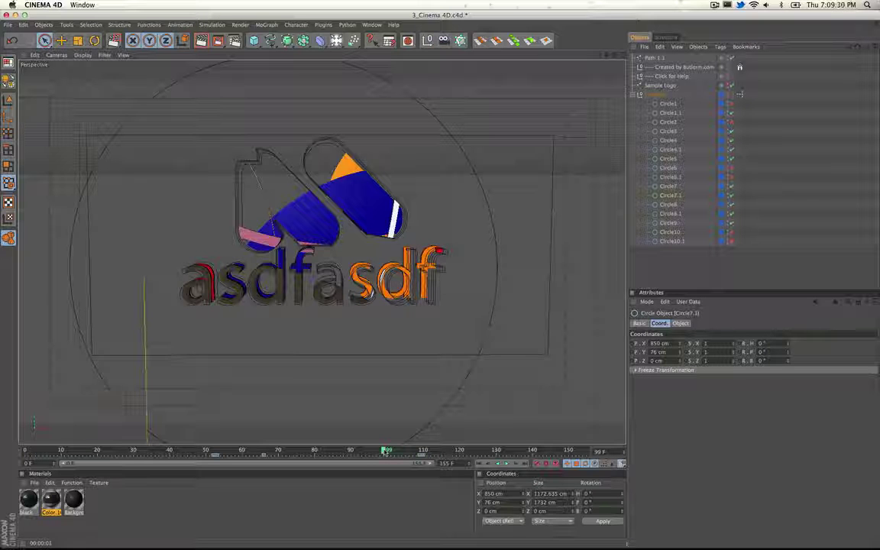
Preview the logo animation at frames 133 and 18 and view the coordinates of Circle1.
left_click_drag(387, 451, 510, 452)
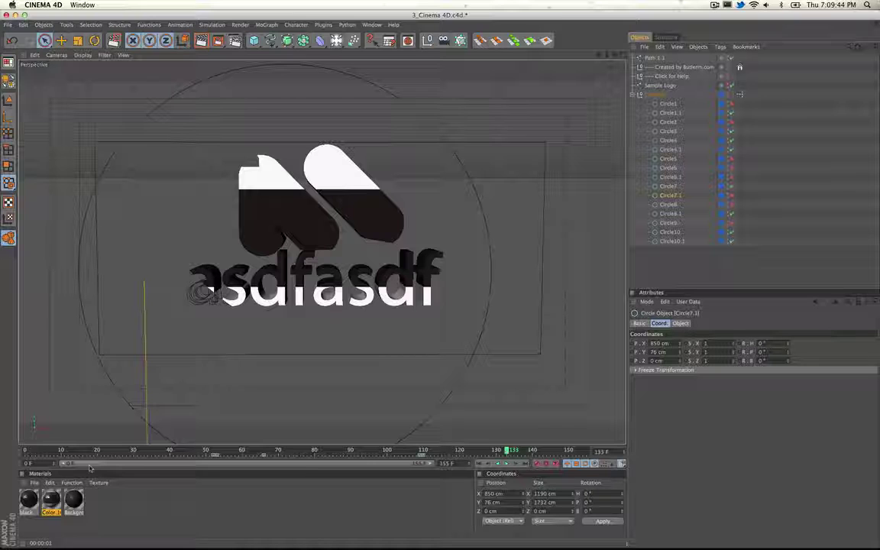
mouse_move(88, 451)
left_mouse_down()
mouse_move(98, 452)
mouse_move(91, 452)
left_mouse_up()
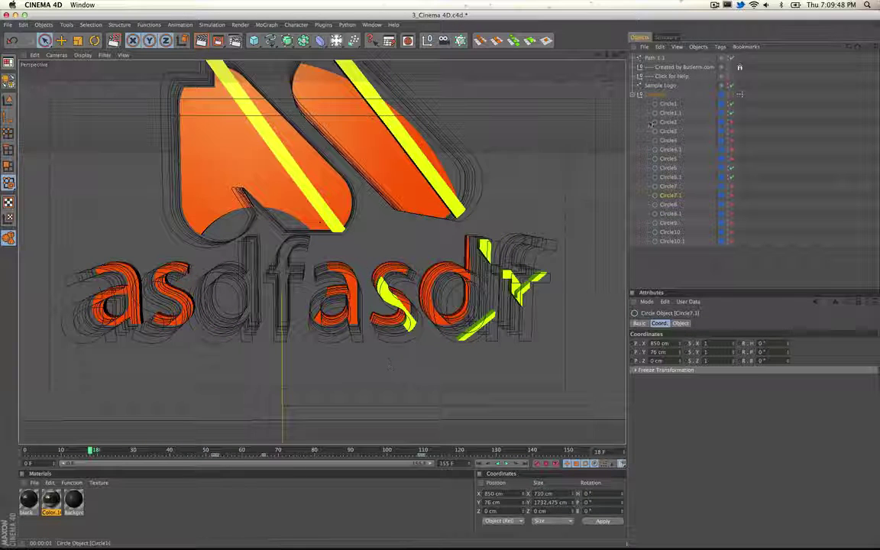
left_click(669, 104)
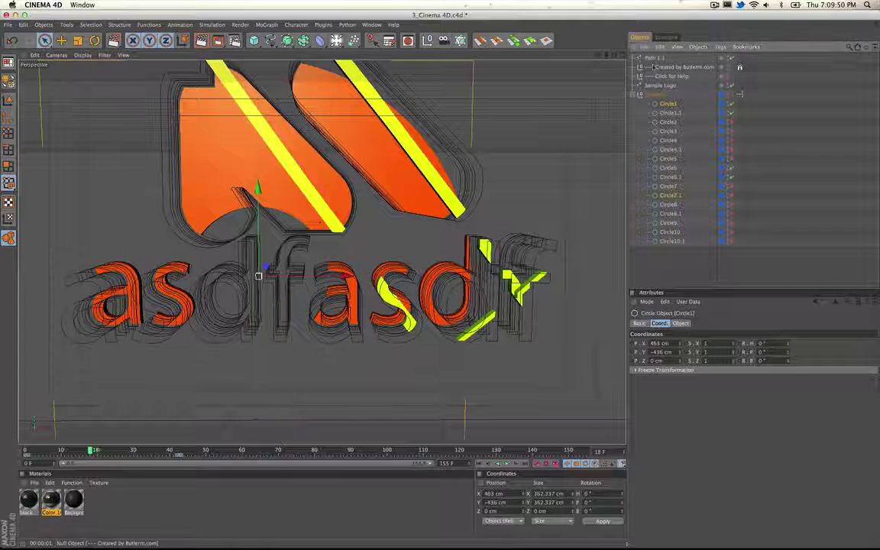
Set the adaptive intermediate points angle of the Path 1.1 spline to 5°.
left_click(659, 59)
left_click(680, 323)
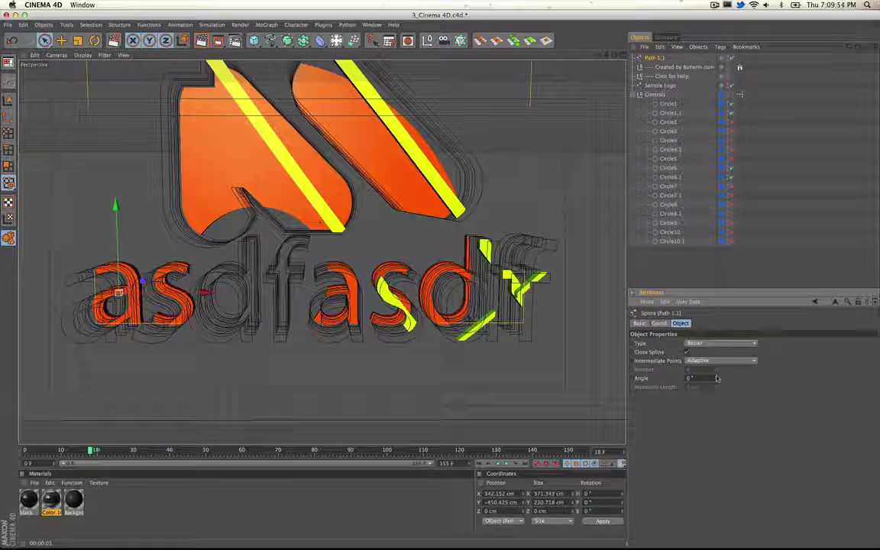
left_click_drag(716, 377, 716, 374)
left_click(716, 377)
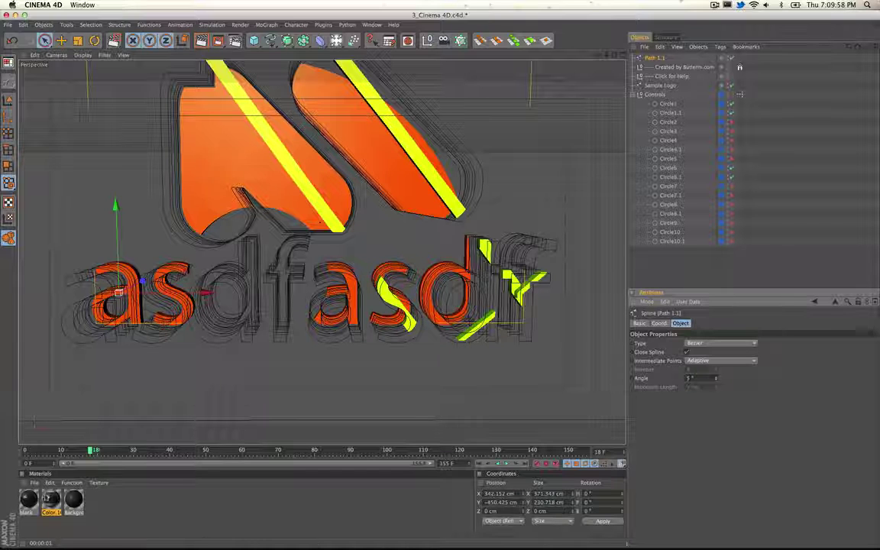
At frame 24, reposition Circle1.1 to X 305.995 cm and Y -434.083 cm to change where its color crosses the logo.
left_click_drag(26, 451, 62, 453)
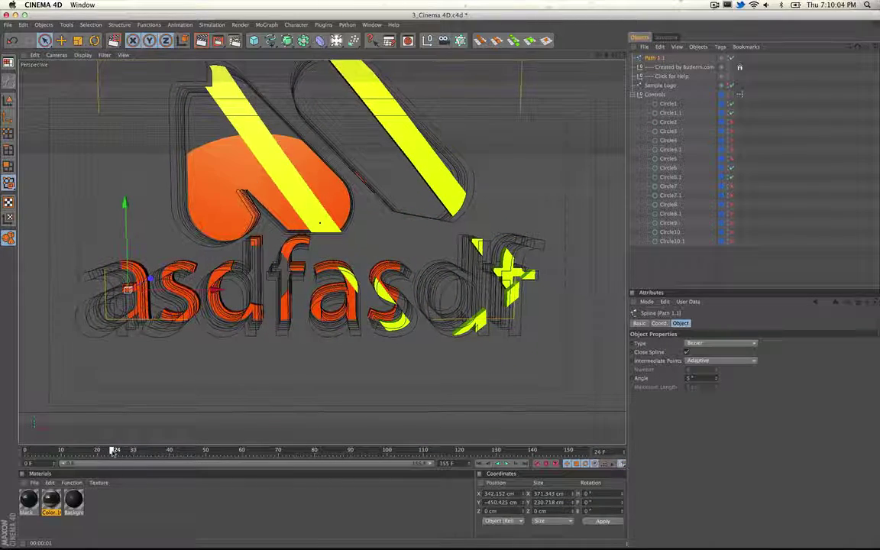
left_click(669, 112)
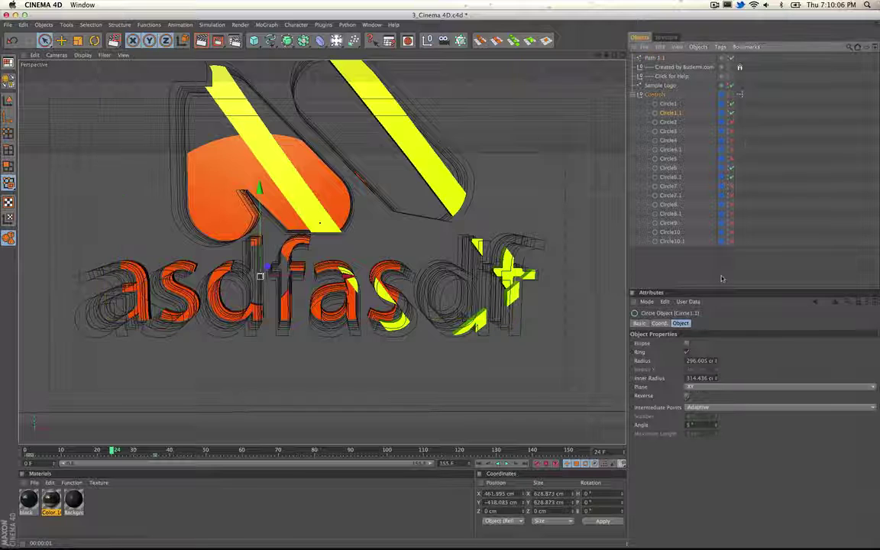
left_click(659, 323)
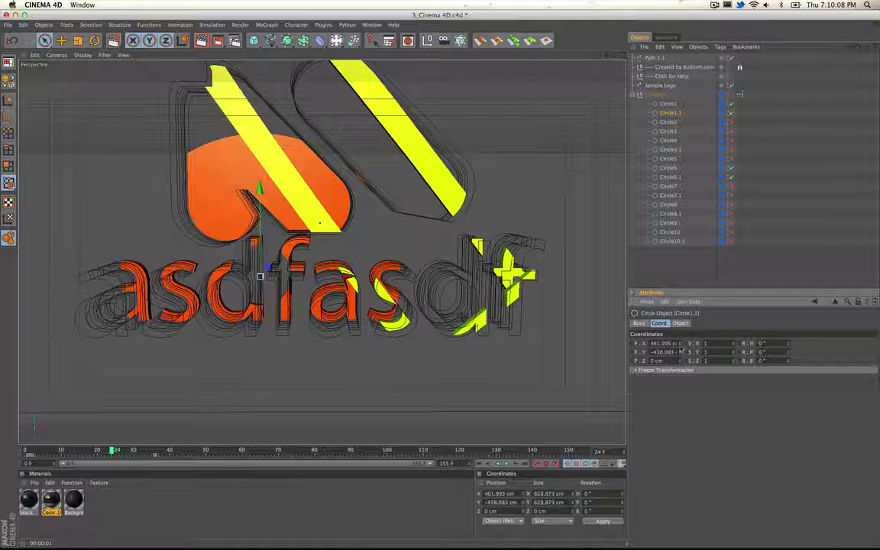
mouse_move(680, 343)
left_mouse_down()
mouse_move(563, 343)
mouse_move(682, 345)
left_mouse_up()
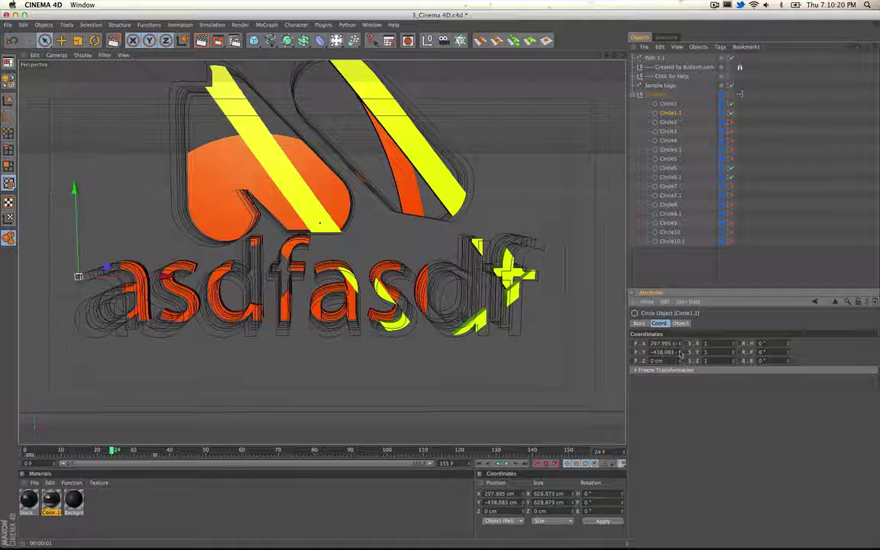
mouse_move(679, 352)
left_mouse_down()
mouse_move(639, 392)
mouse_move(704, 326)
mouse_move(678, 355)
left_mouse_up()
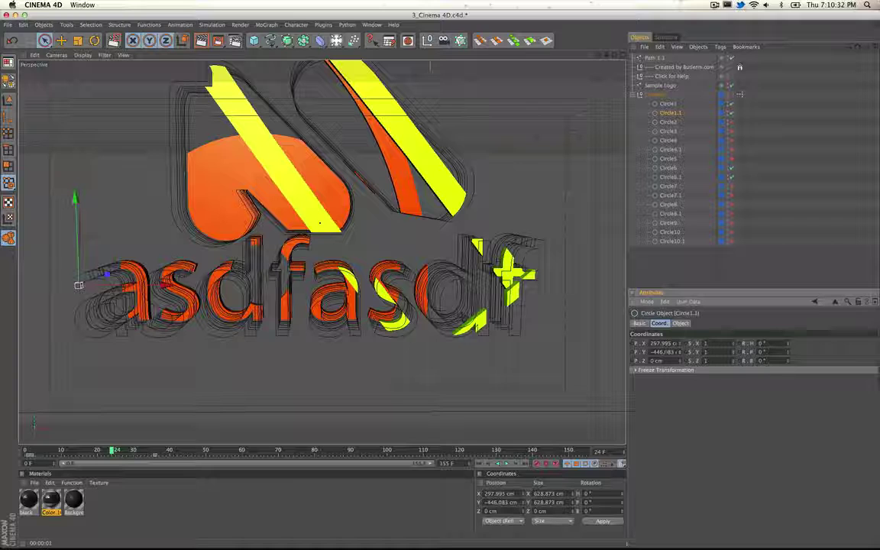
left_click_drag(679, 345, 679, 351)
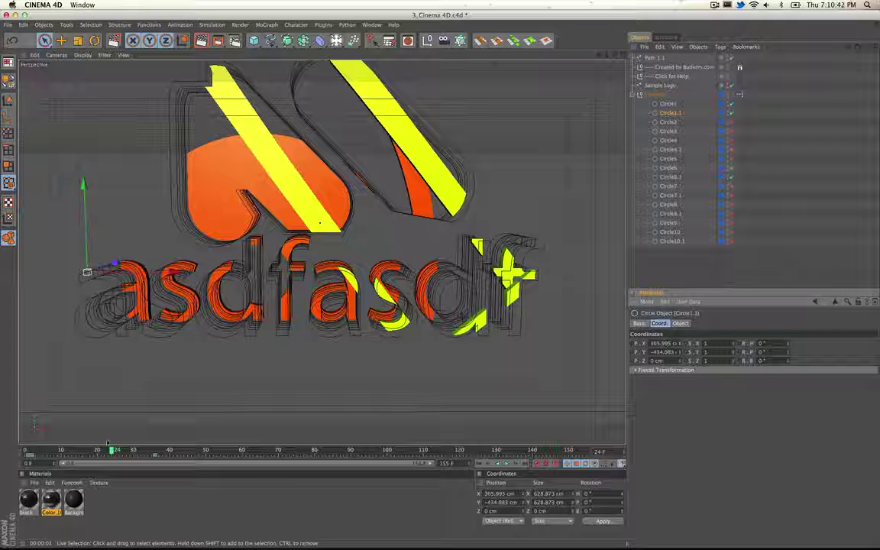
Preview the animation with the moved circle from frame 24 to the final frame 155.
left_click_drag(105, 451, 119, 451)
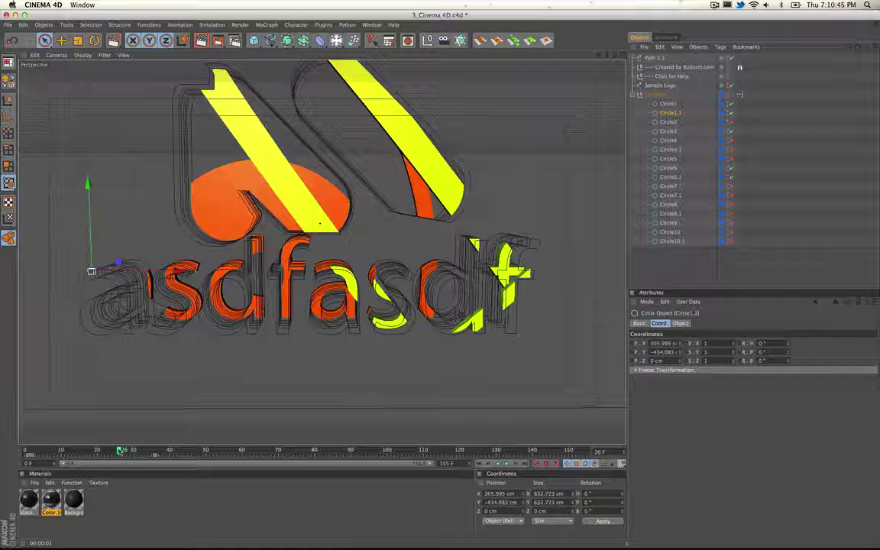
left_click_drag(120, 451, 588, 466)
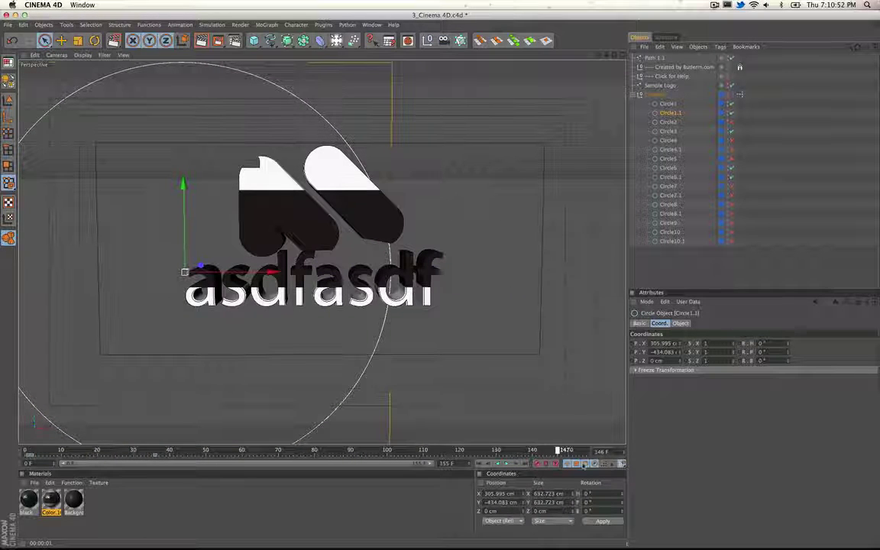
Open the render settings and show the Output options.
left_click(234, 40)
left_click_drag(218, 15, 464, 106)
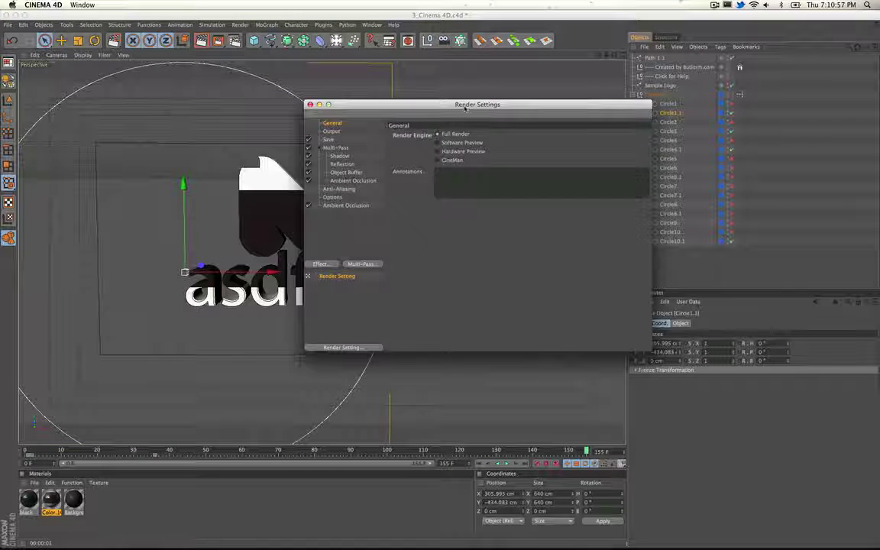
left_click(330, 132)
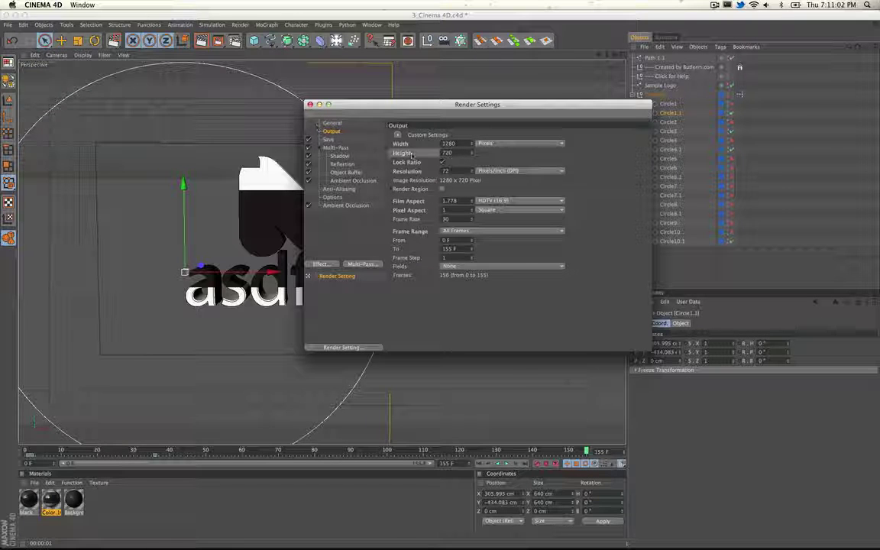
Try output heights of 1080 and 480 pixels with the ratio locked, and restore the render size to 1280 by 720.
left_click(409, 153)
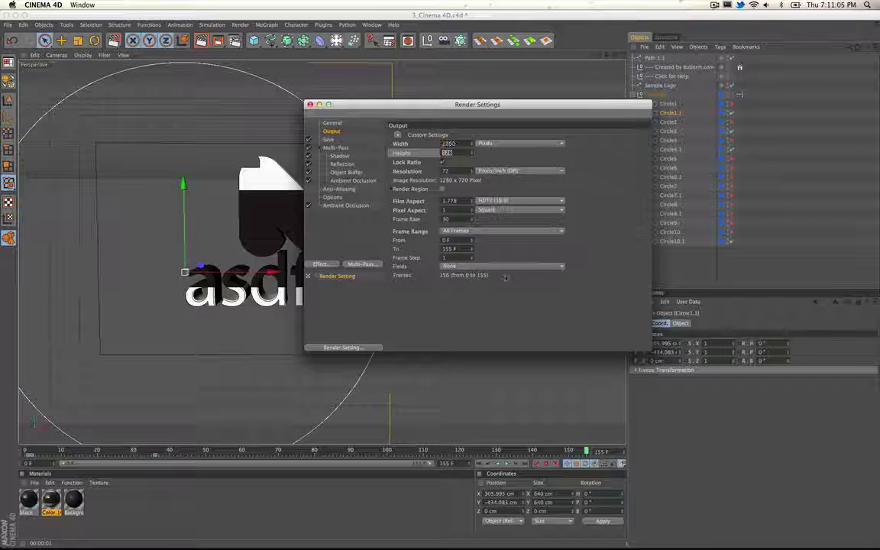
type("40")
type("0")
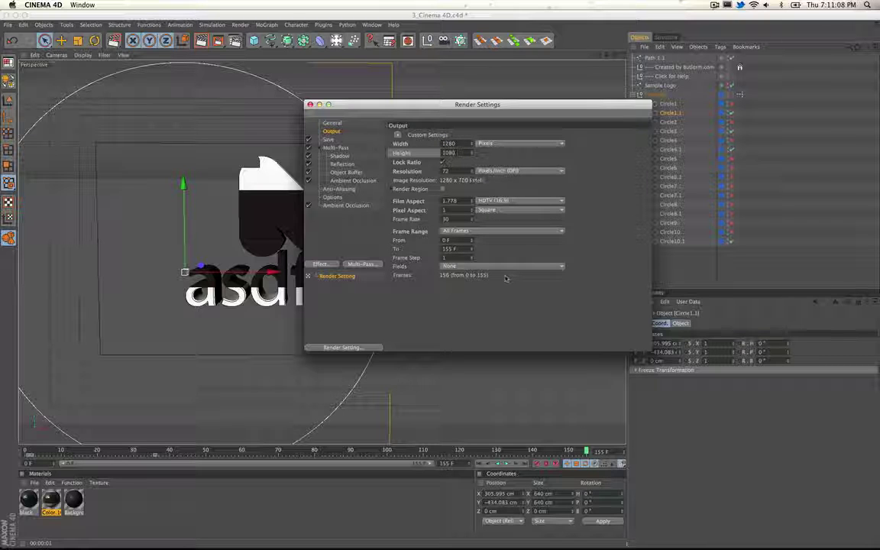
key("Return")
type("480")
key("Return")
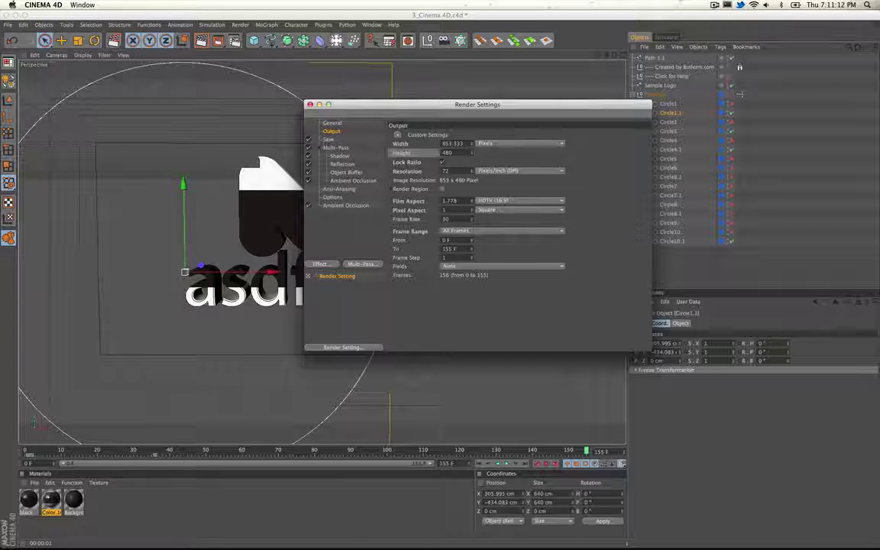
type("1280")
key("Return")
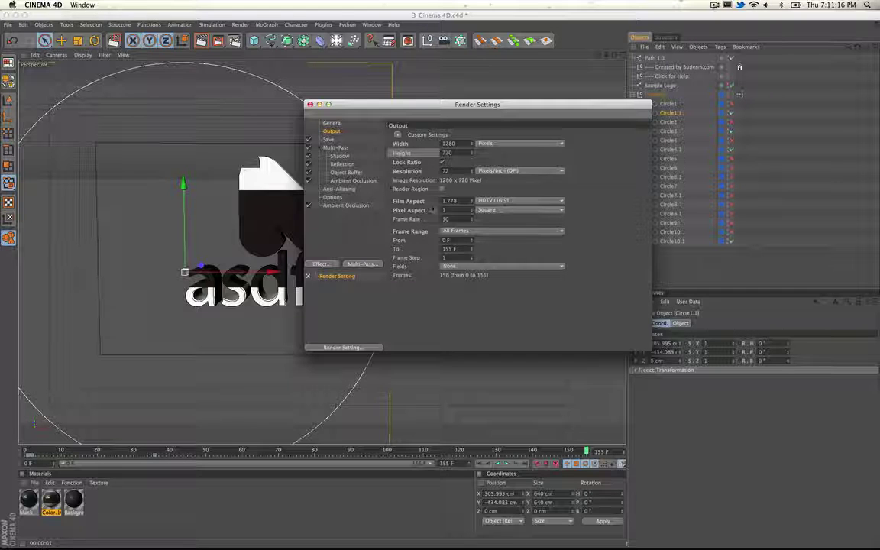
Review the Save and Anti-Aliasing options in the render settings, keeping the logo visible beside the dialog.
left_click(329, 140)
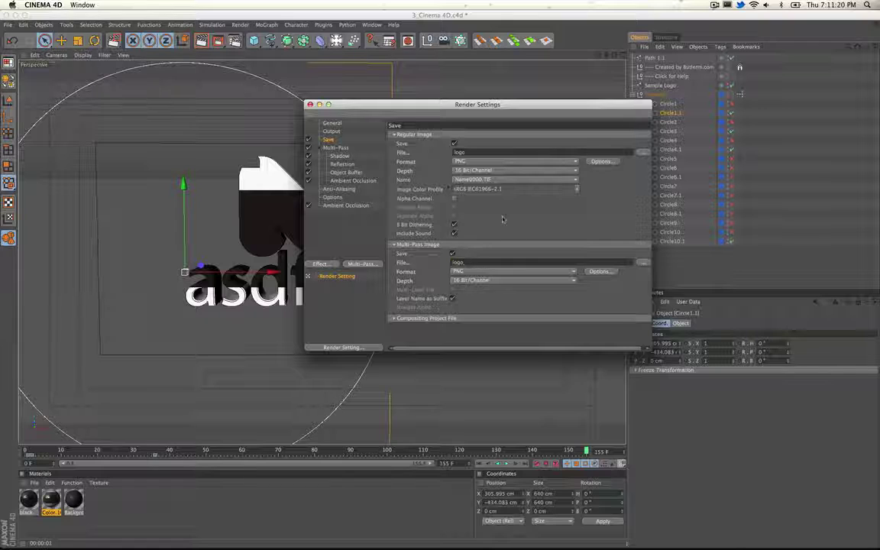
left_click(339, 188)
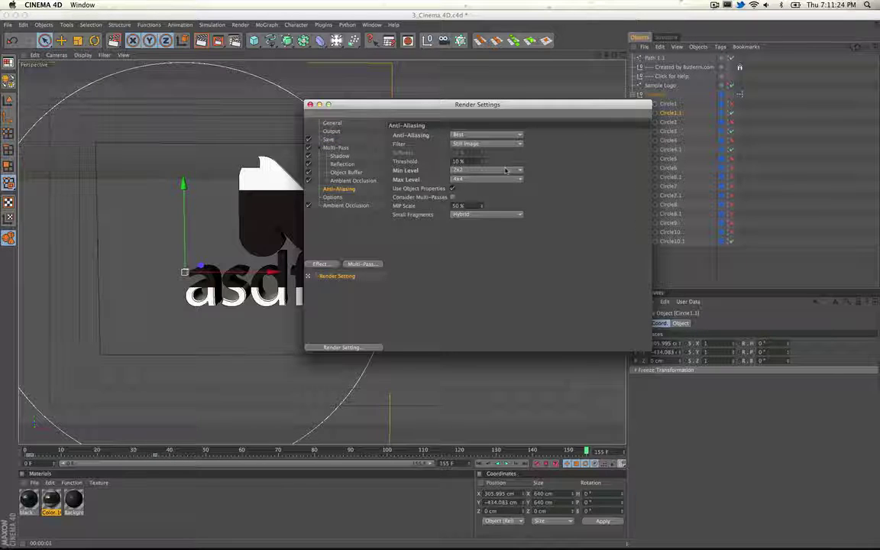
left_click_drag(432, 104, 599, 85)
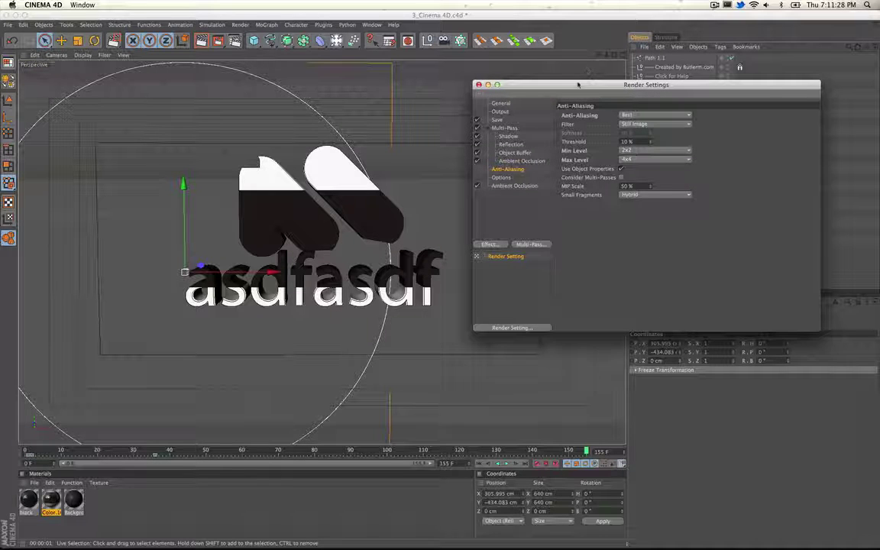
left_click_drag(580, 84, 520, 87)
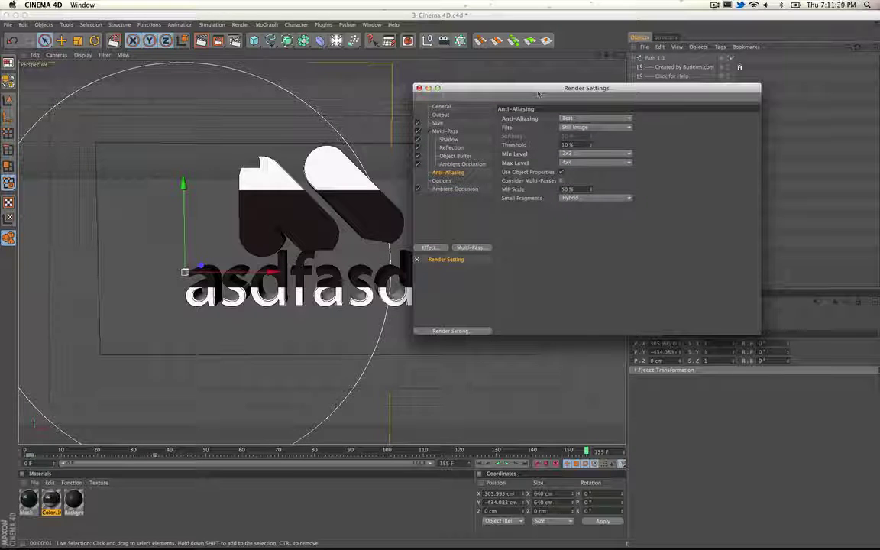
Try a minimum anti-aliasing level of 4x4 and check the choices for the maximum level.
left_click(584, 154)
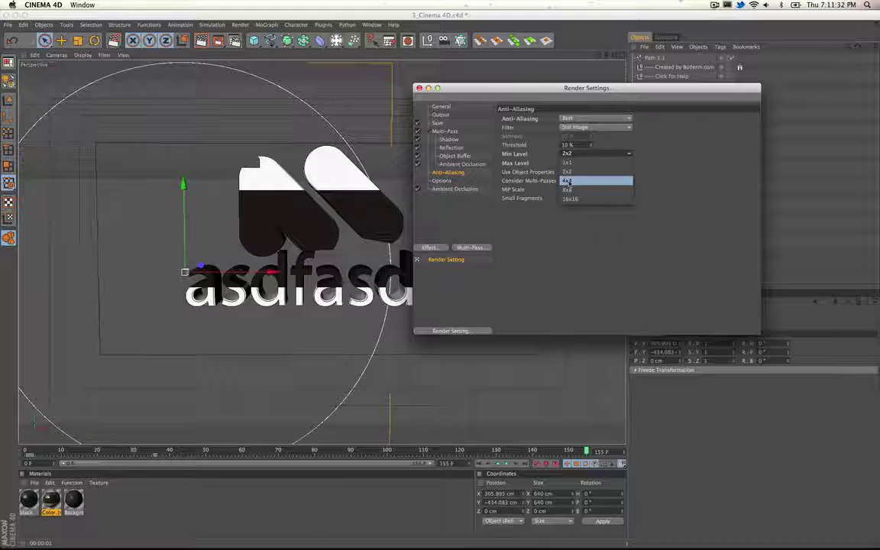
left_click(568, 181)
left_click(548, 163)
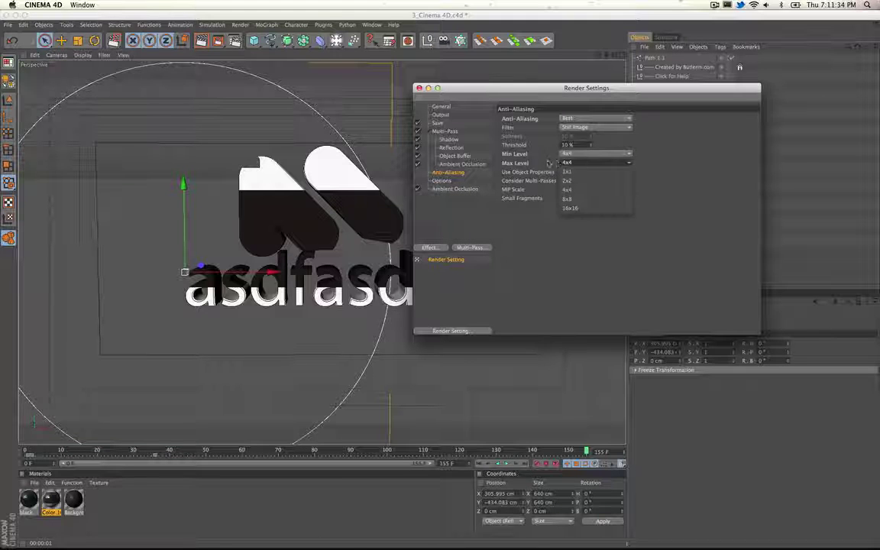
left_click(548, 163)
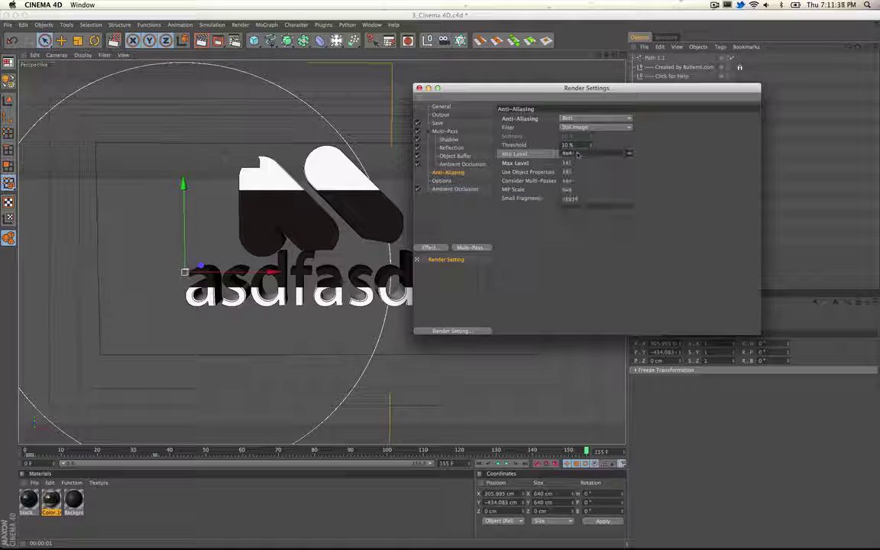
Set the minimum anti-aliasing level to 1x1 and keep the anti-aliasing mode at Best.
left_click(577, 155)
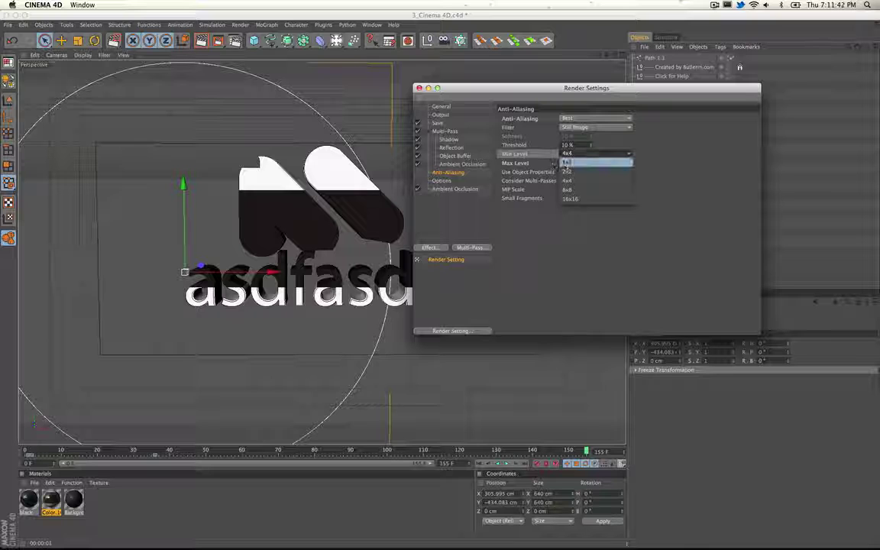
left_click(526, 158)
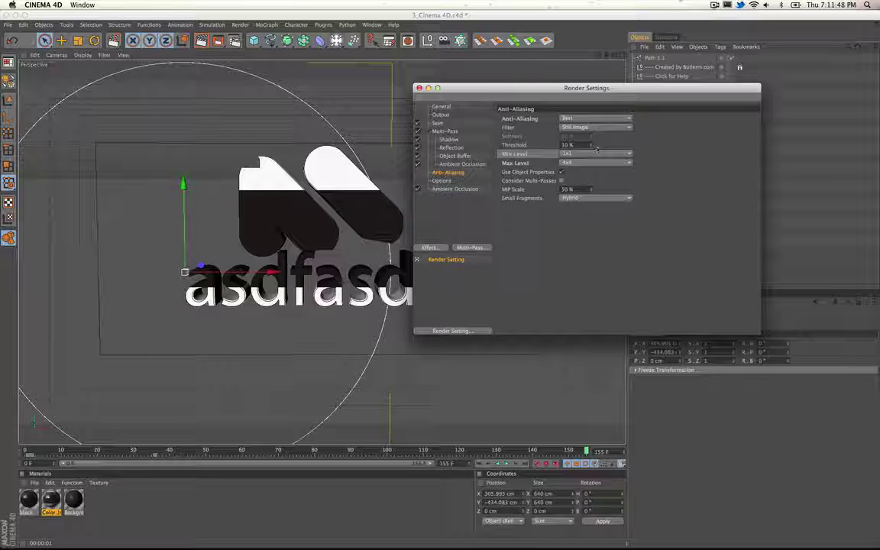
left_click(566, 118)
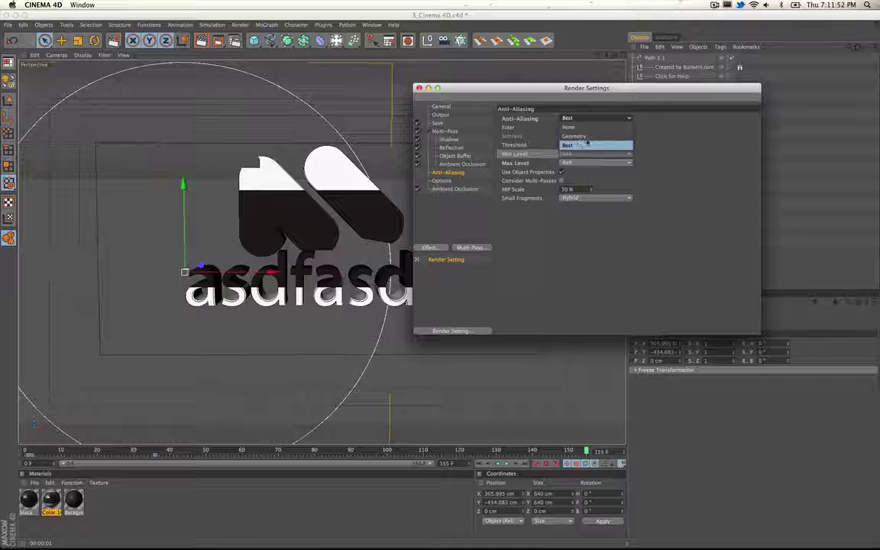
left_click(584, 144)
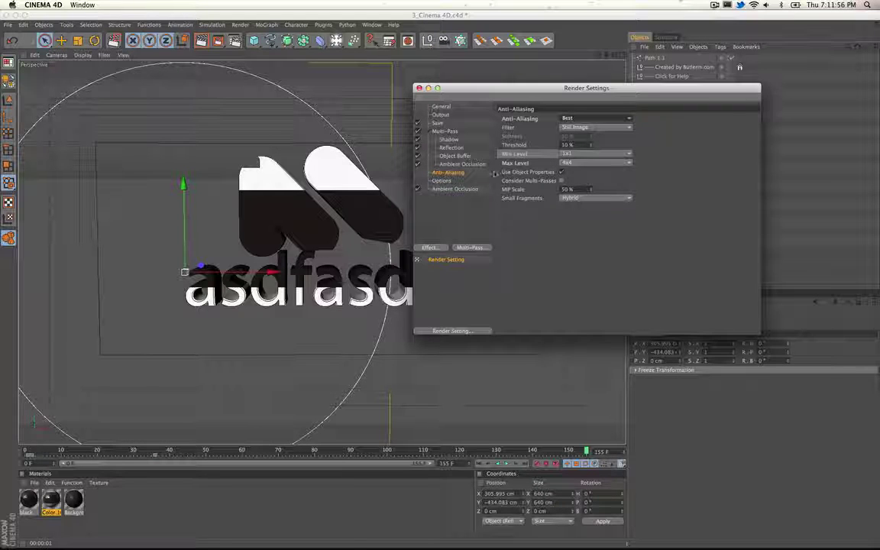
Disable the Ambient Occlusion effect in the render settings.
left_click(457, 188)
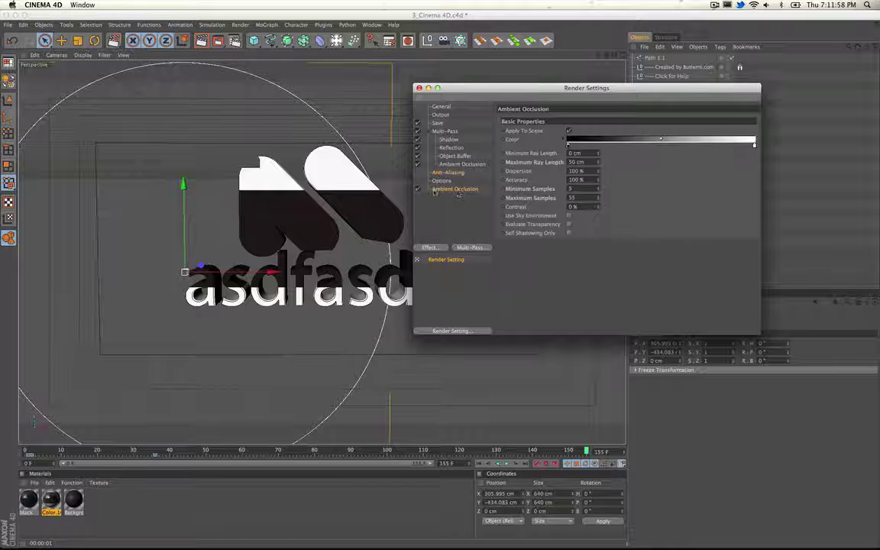
left_click(417, 188)
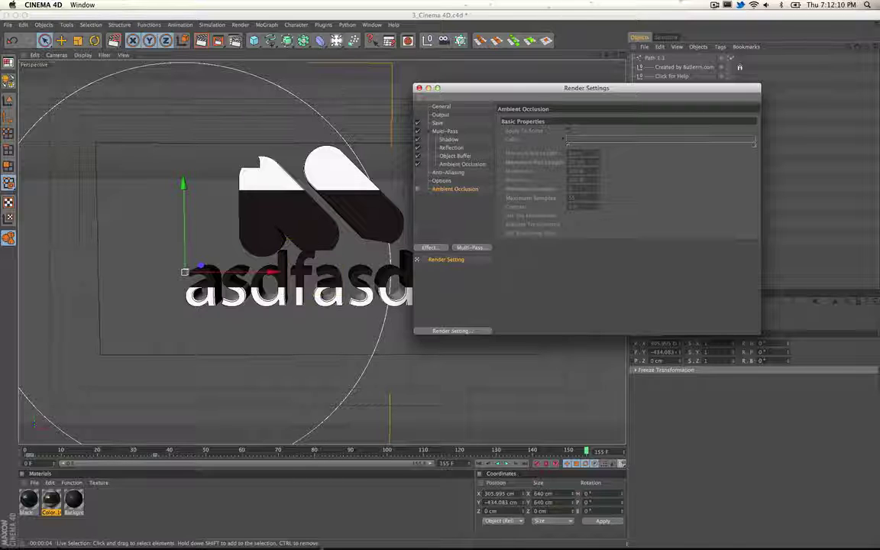
Switch to Finder and look through the rendered PNG sequence files in the _RENDERED folder.
mouse_move(315, 523)
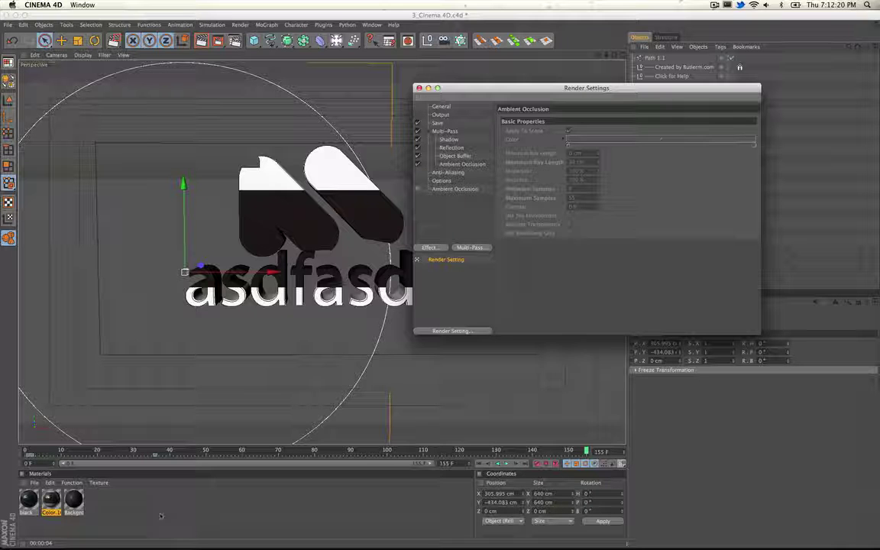
left_click(87, 547)
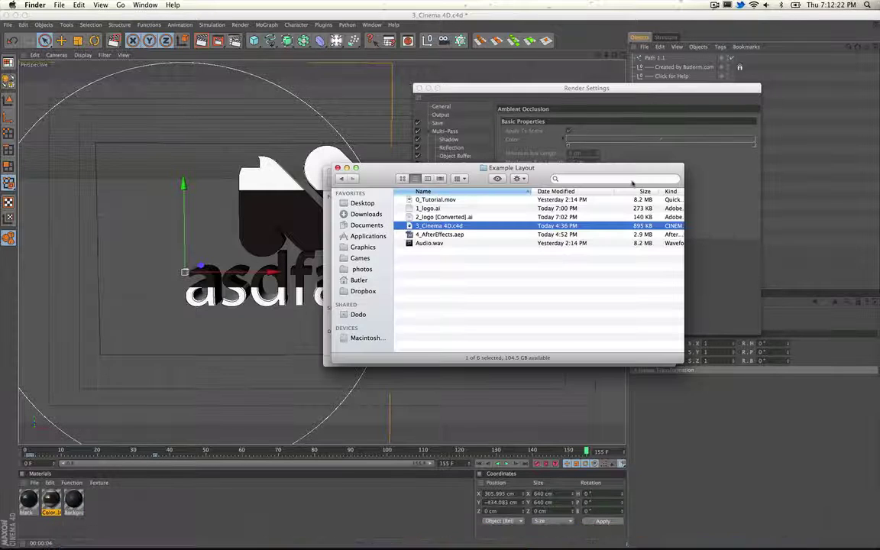
left_click(457, 235)
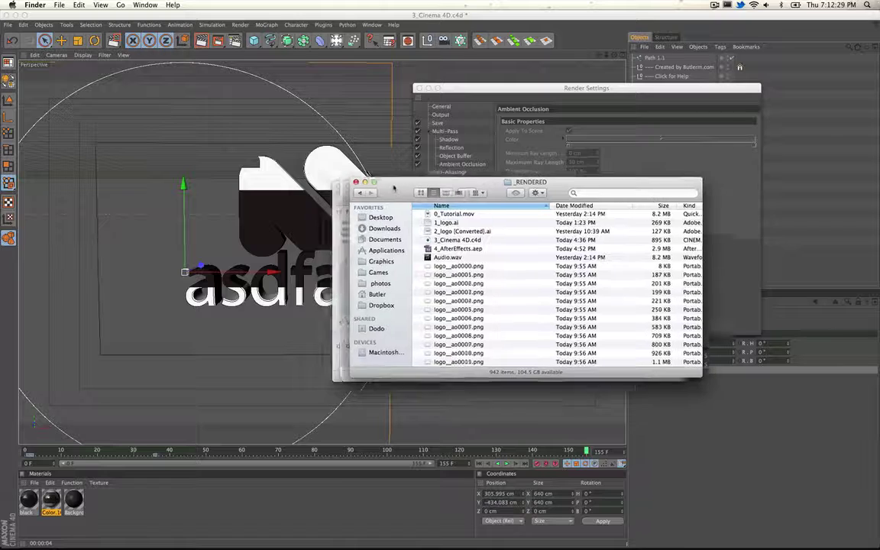
left_click_drag(393, 187, 379, 190)
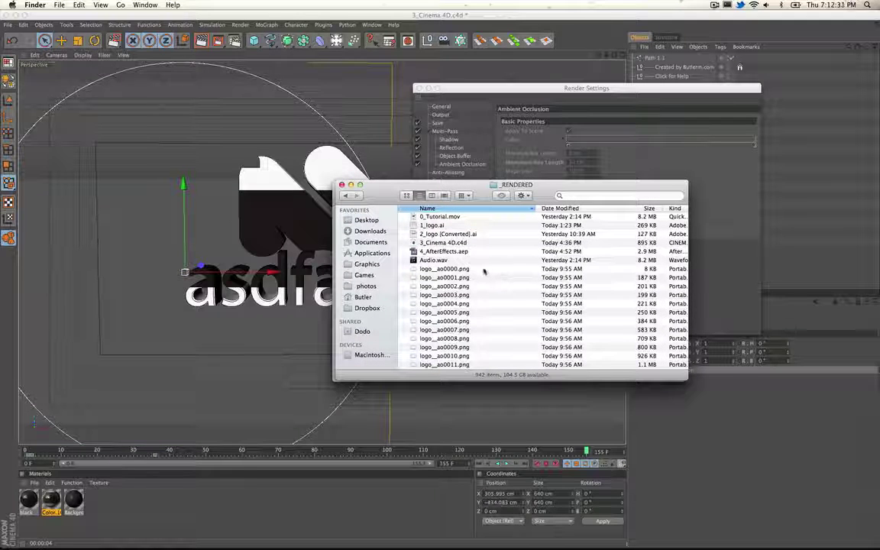
left_click_drag(483, 271, 471, 322)
scroll(471, 322, "down", 5)
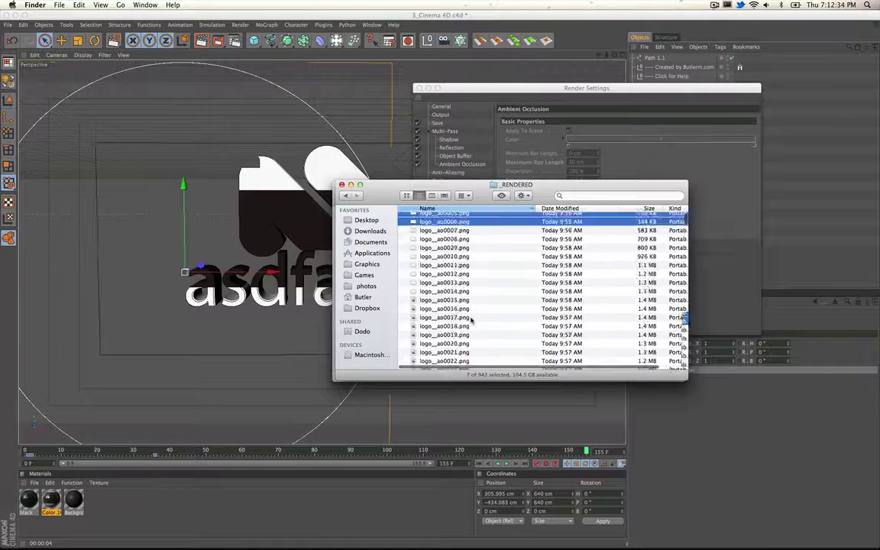
scroll(471, 290, "up", 5)
Open 4_AfterEffects.aep from the _RENDERED folder in After Effects and accept the project conversion.
left_click(421, 252)
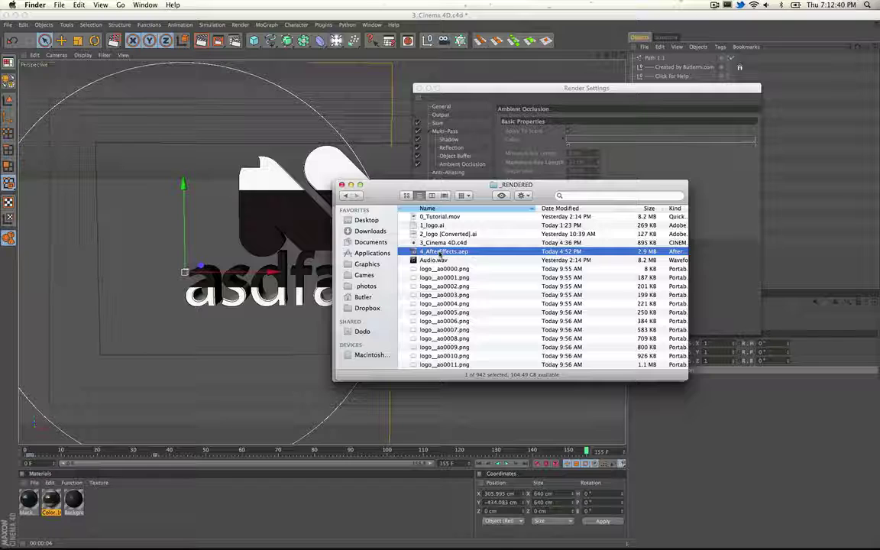
double_click(440, 252)
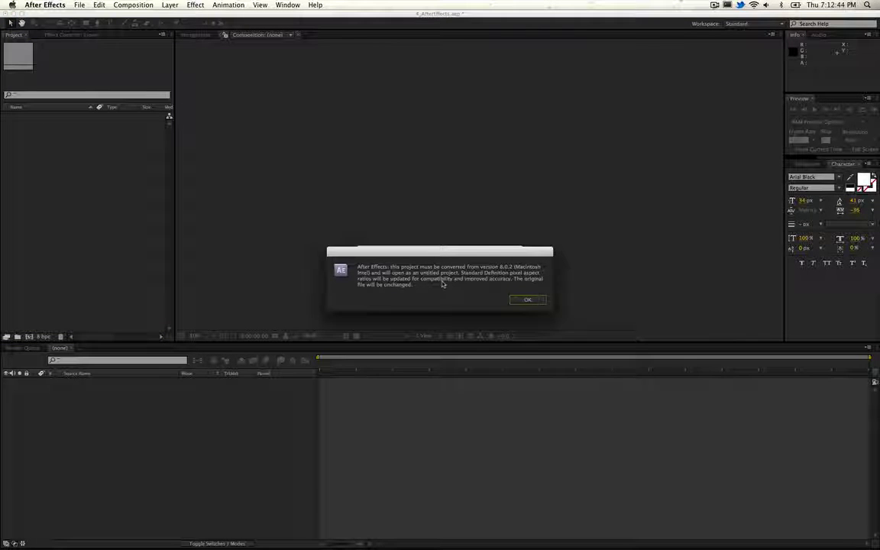
left_click(525, 300)
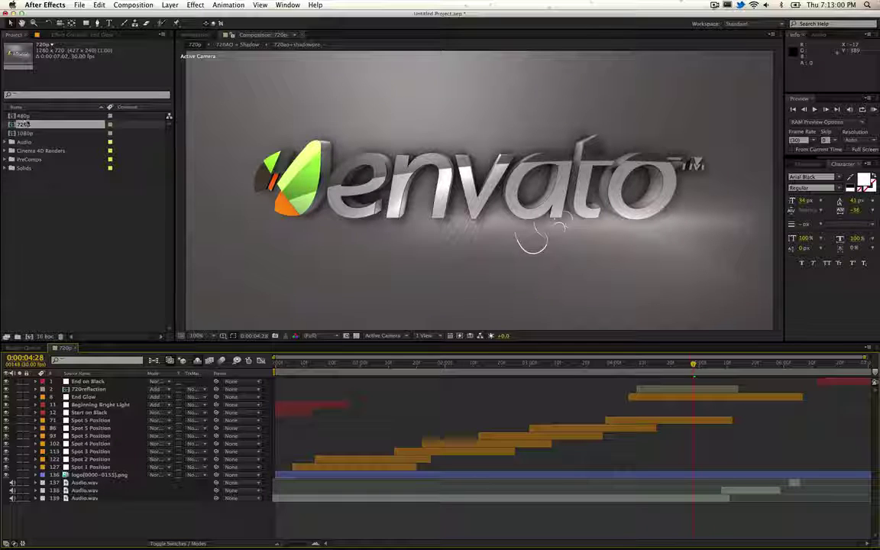
Compare the 480p, 720p and 1080p compositions, opening the 1080p one and returning to the 720p timeline.
left_click(27, 115)
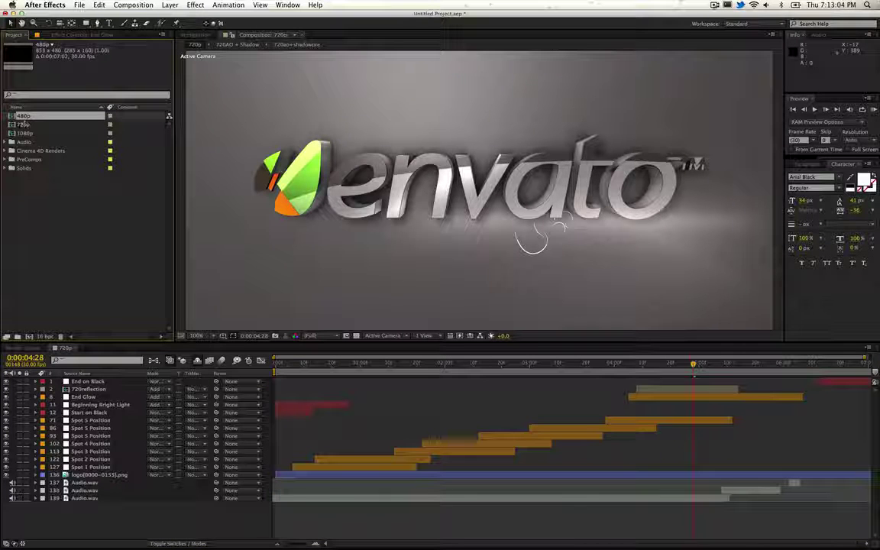
left_click(24, 133)
left_click(26, 125)
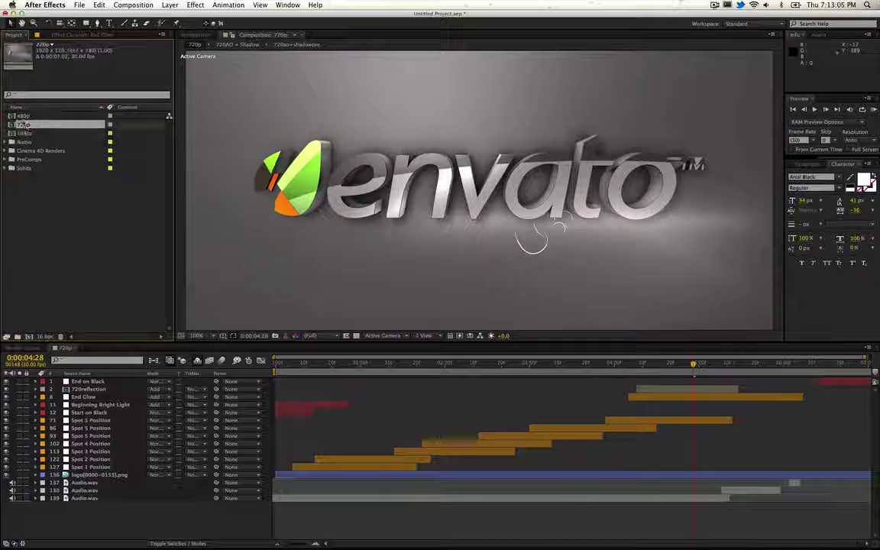
left_click(23, 116)
left_click(23, 133)
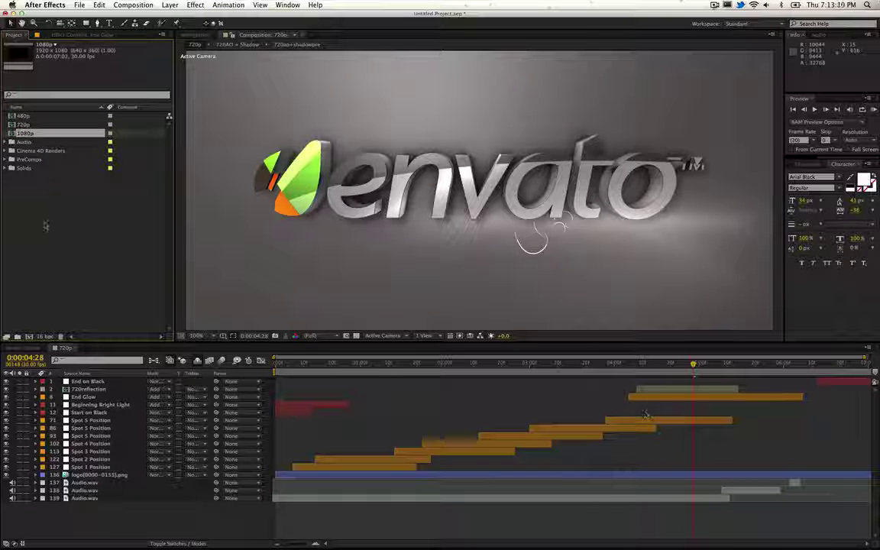
double_click(25, 133)
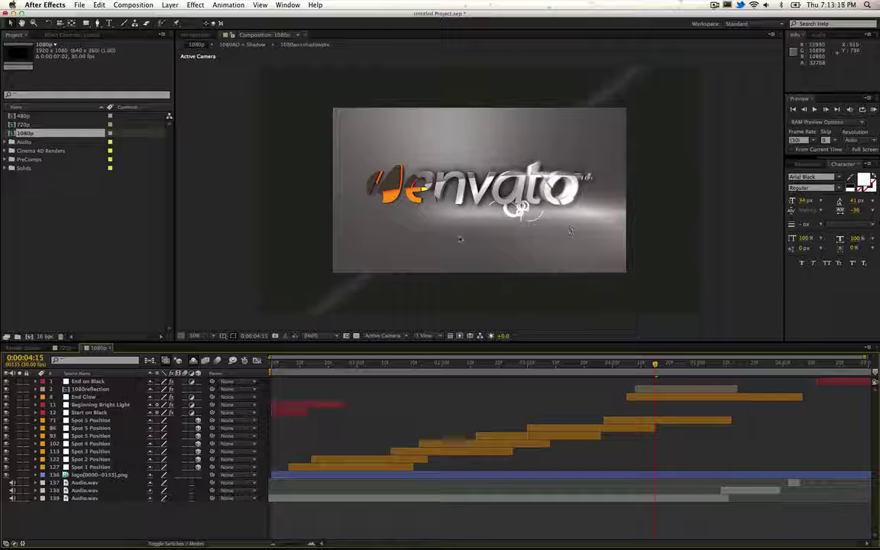
left_click(58, 348)
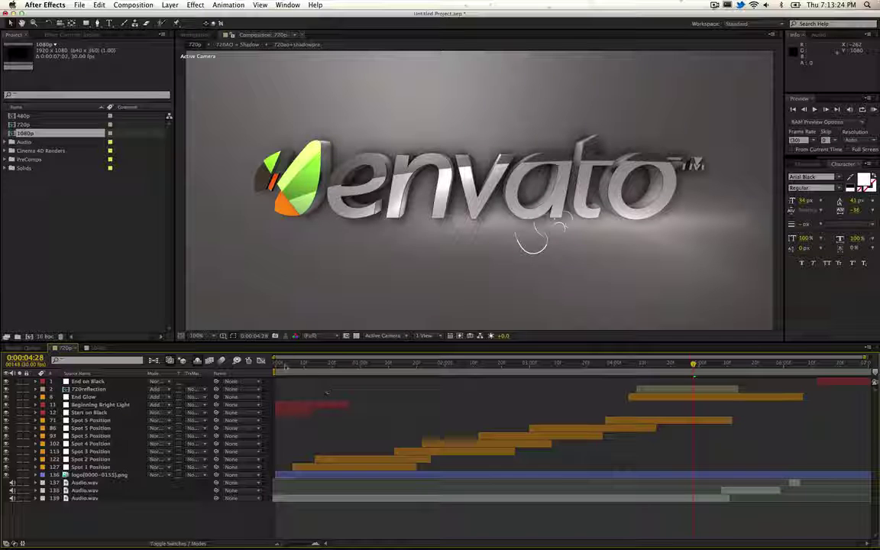
Move the End Glow layer in the 720p composition down so the glow sits below the logo lettering.
left_click(83, 397)
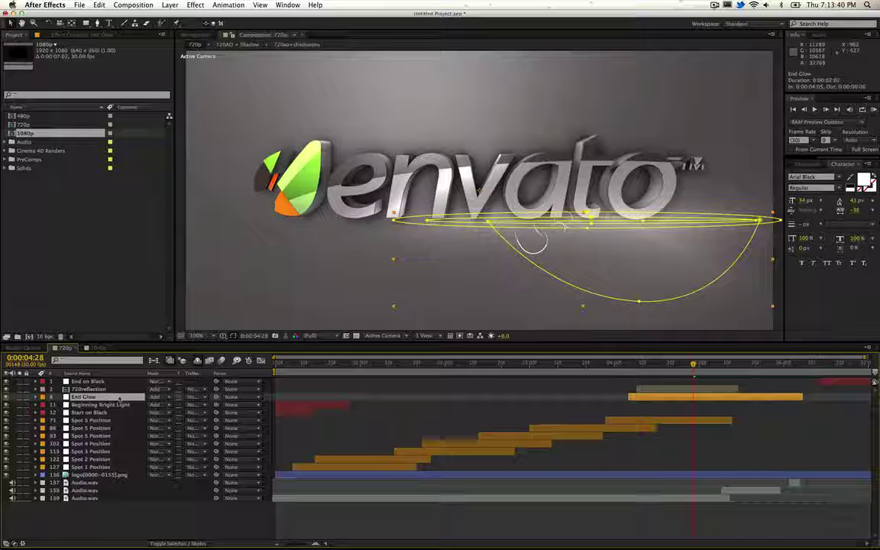
left_click_drag(626, 247, 586, 273)
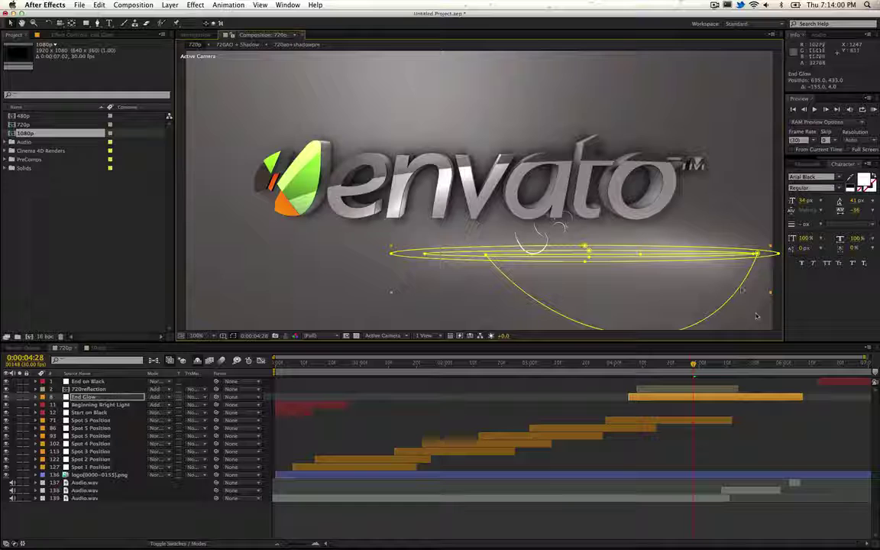
left_click_drag(708, 301, 719, 298)
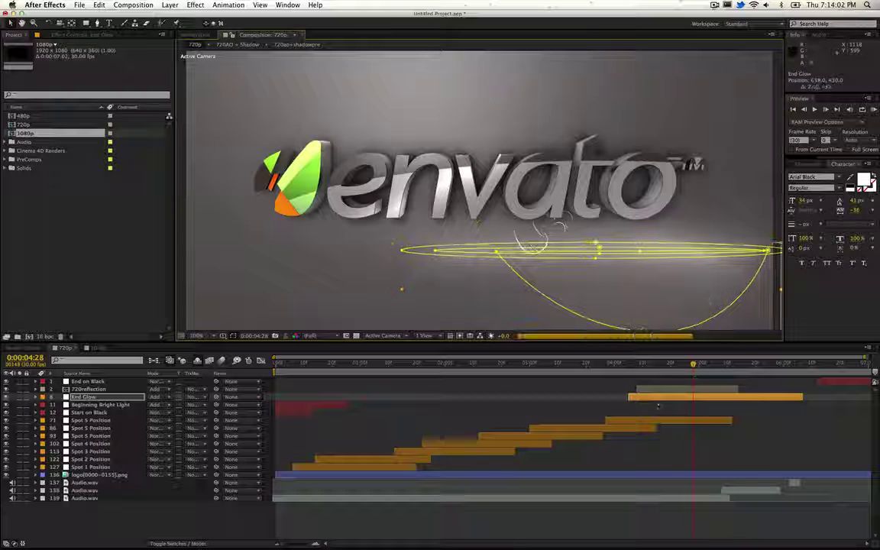
left_click(634, 411)
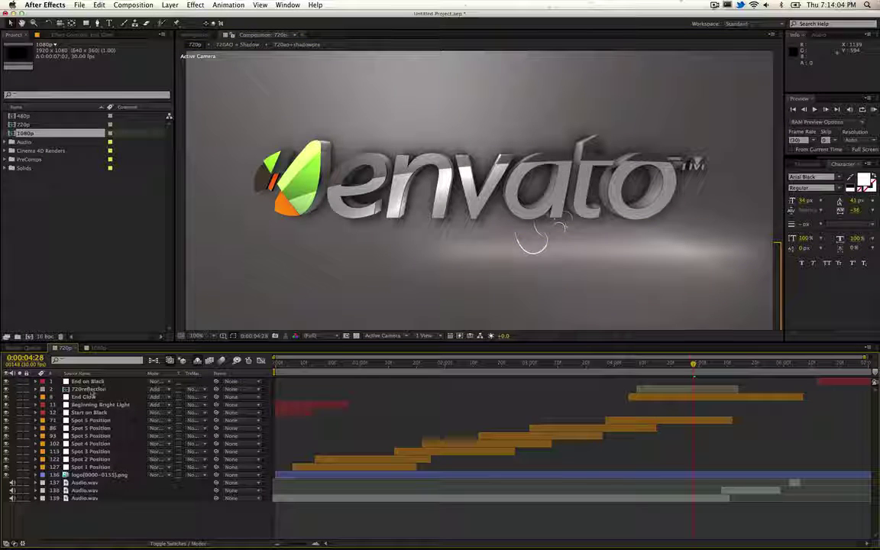
Check the fade of the End on Black layer at 0:00:06:20 and at the end of the composition.
left_click(832, 381)
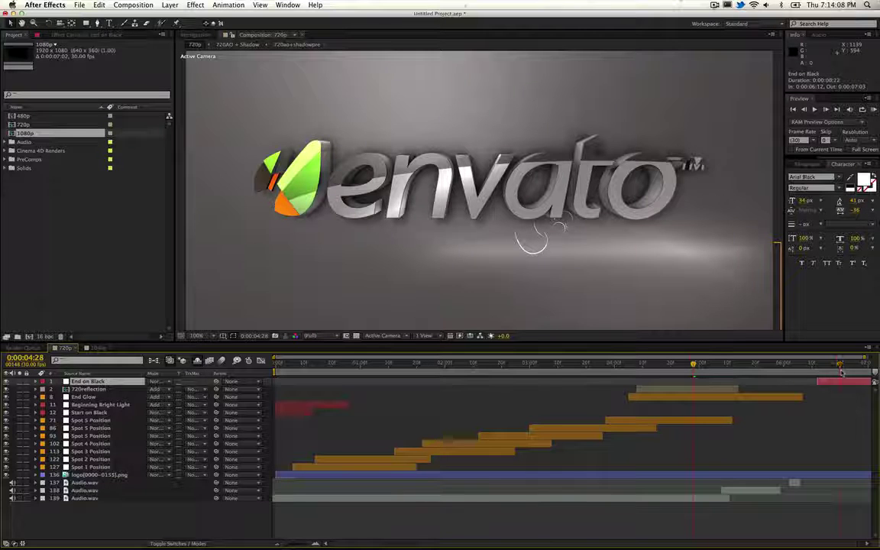
left_click(839, 364)
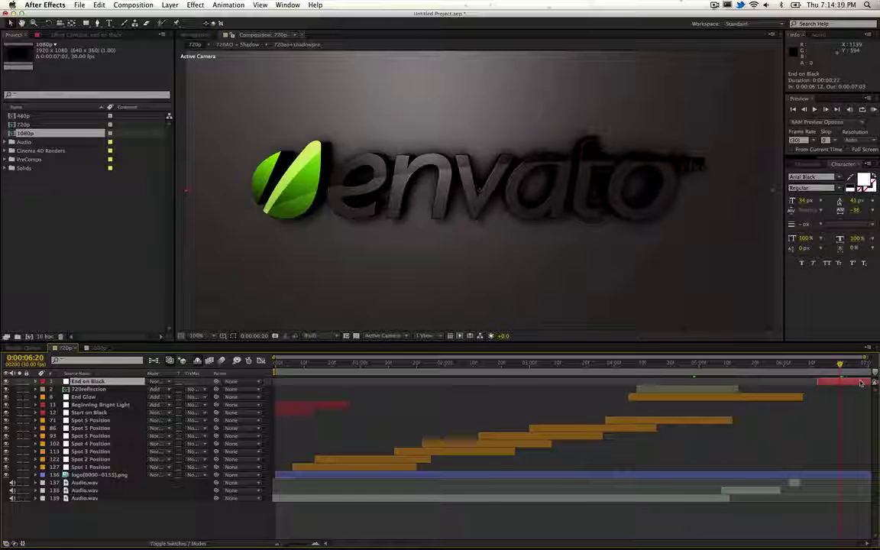
left_click_drag(861, 364, 875, 365)
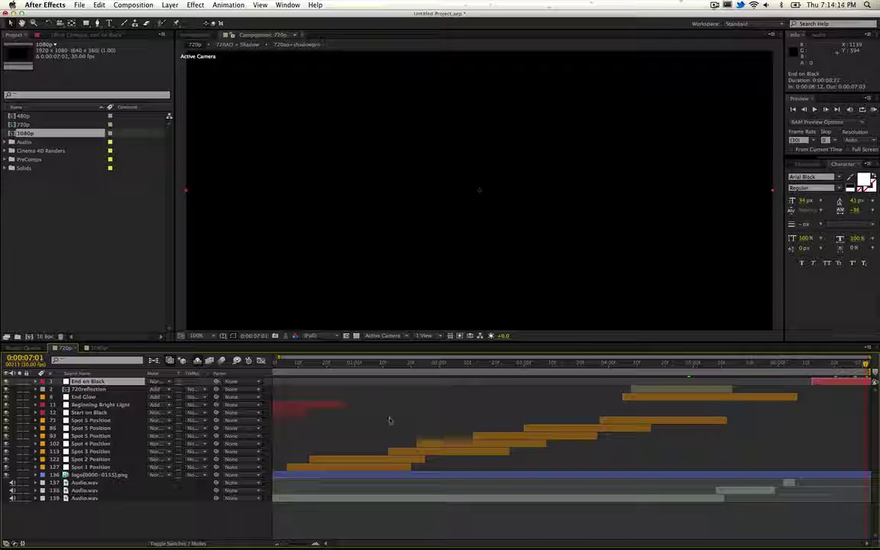
Select the Beginning Bright Light layer and go to the start of the 720p composition.
scroll(389, 420, "left", 1)
left_click(277, 403)
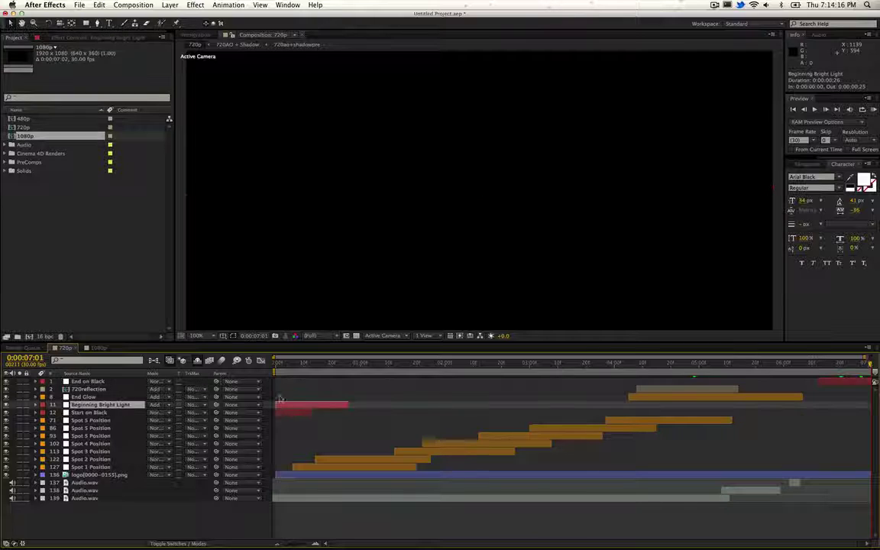
left_click(278, 363)
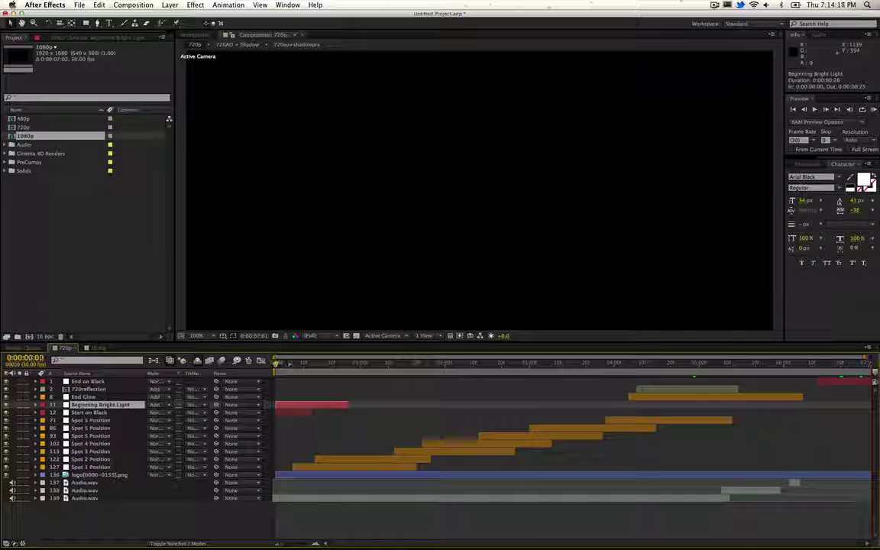
Try starting the Beginning Bright Light layer at 0:00:01:10 and shifting the Start on Black layer 8 frames earlier, undoing each shift.
left_click_drag(287, 363, 318, 364)
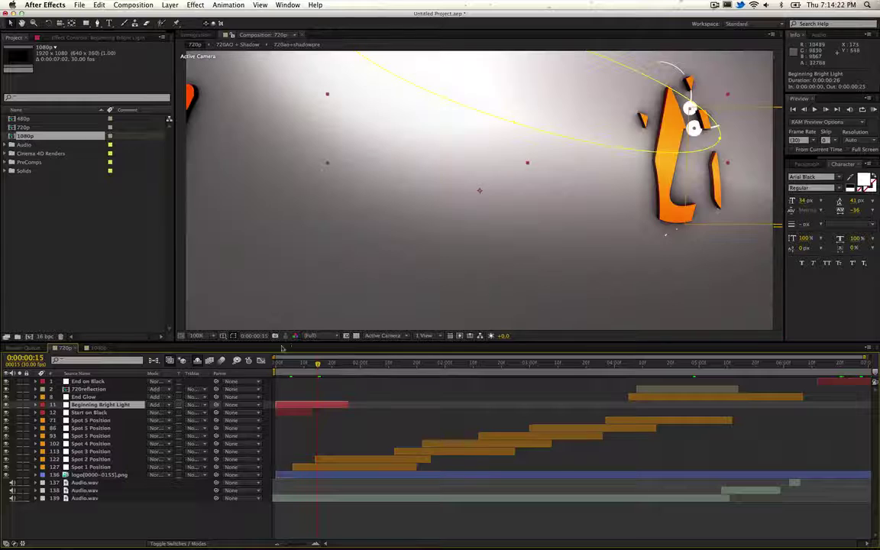
left_click_drag(296, 405, 408, 402)
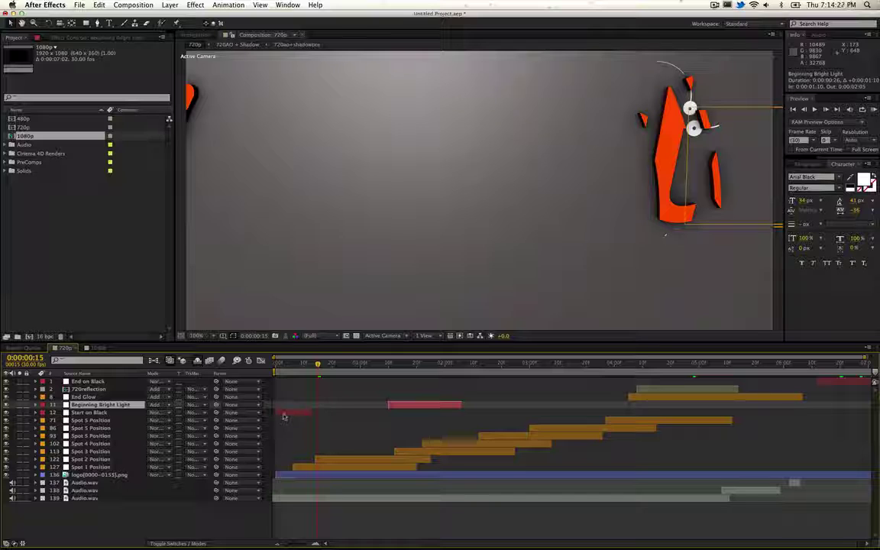
key("super+z")
key("Home")
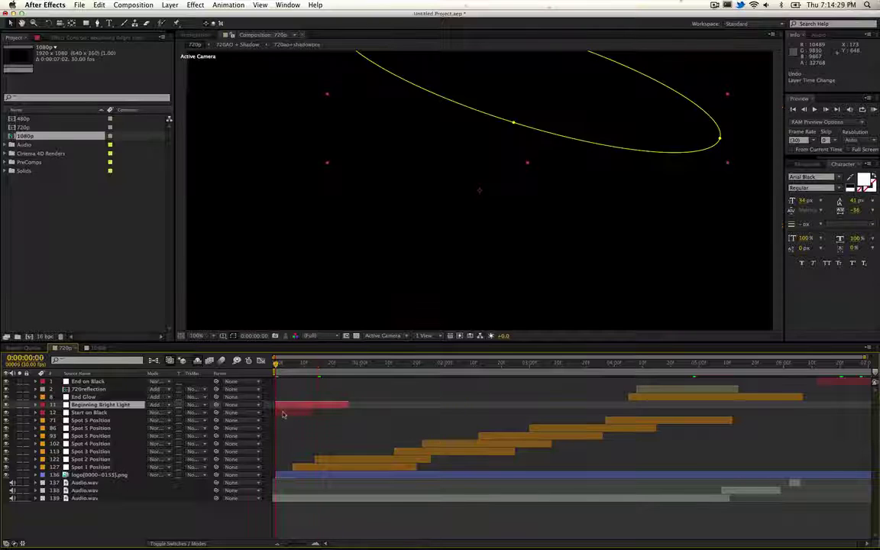
left_click_drag(282, 413, 260, 412)
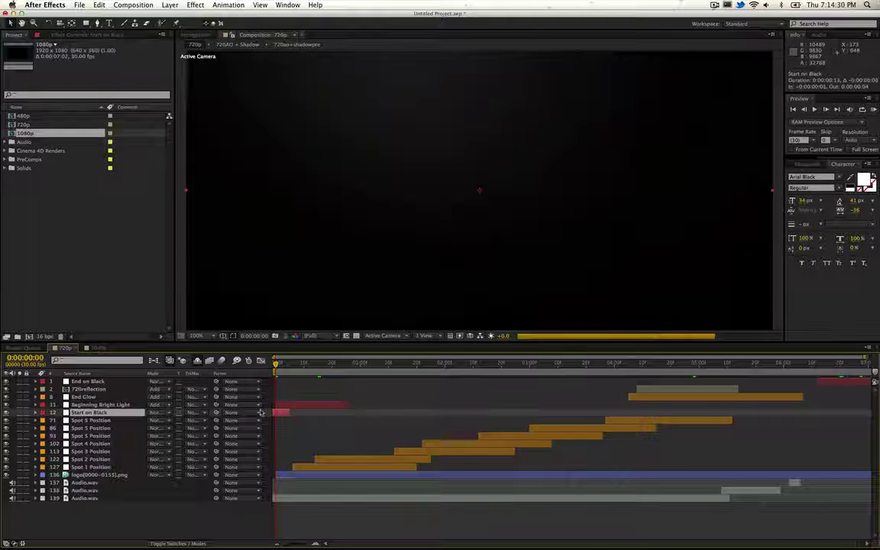
key("super+z")
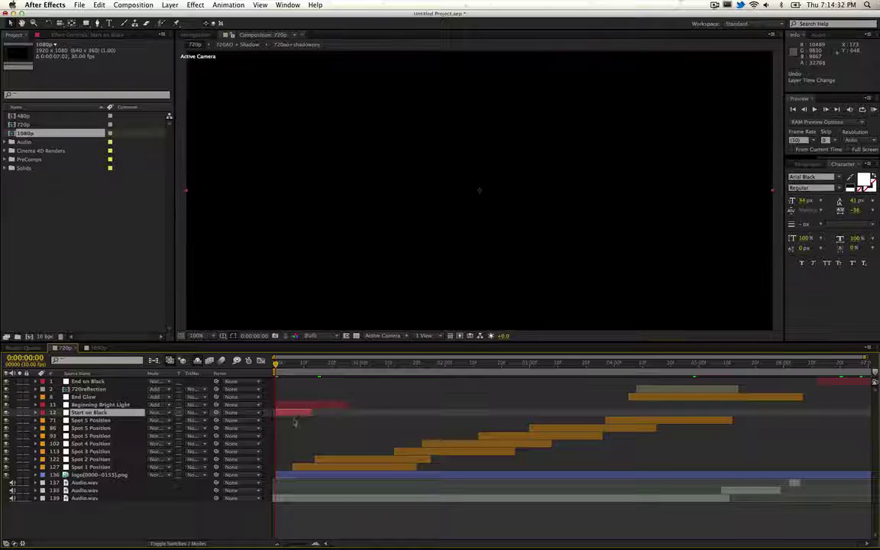
Select all seven Spot Position layers to examine their placement at 0:00:00:29, and clear the selection.
left_click(623, 423)
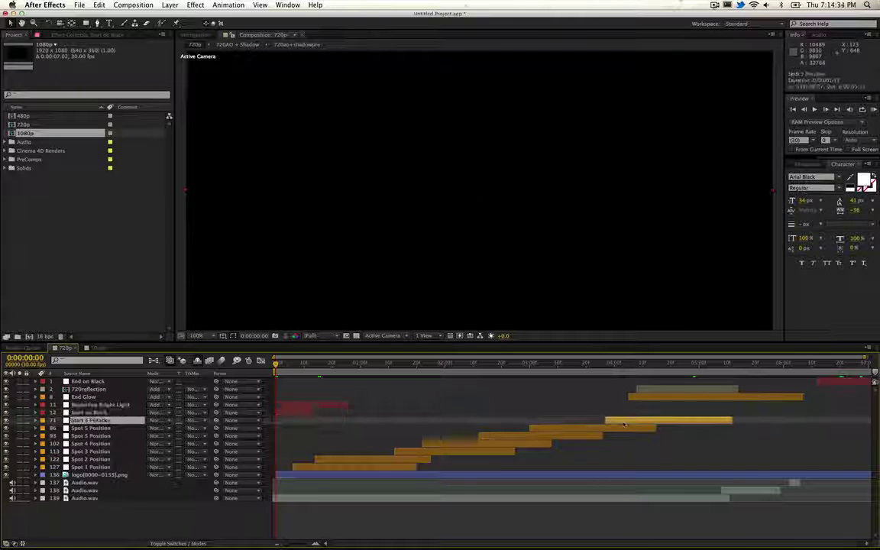
left_click(398, 467, "shift")
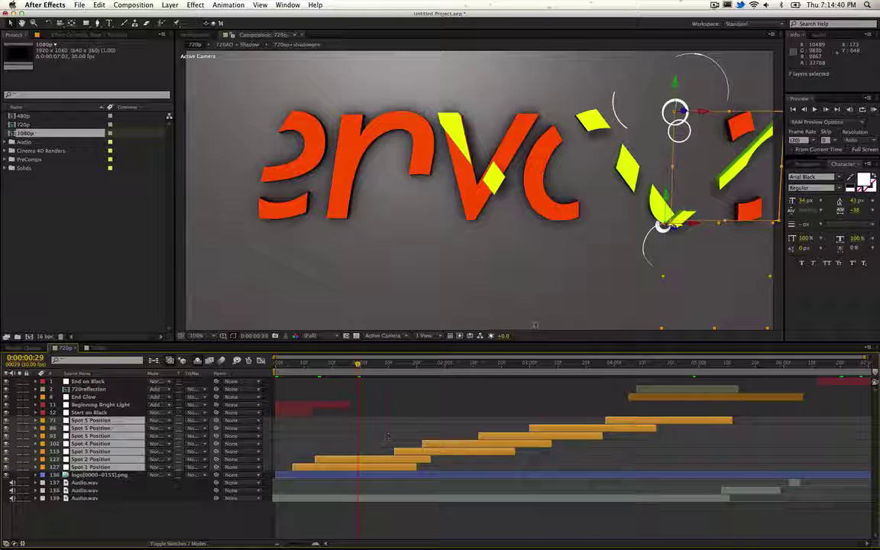
left_click(454, 384)
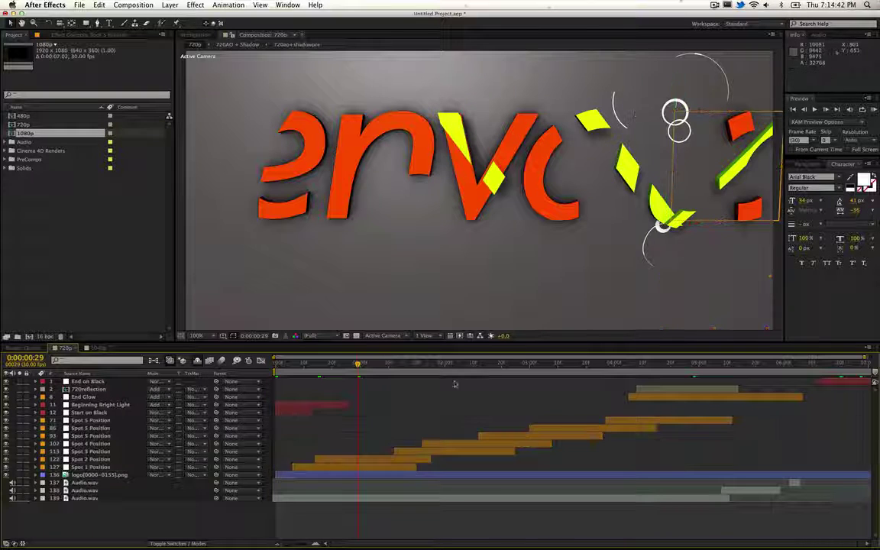
Move the Spot 2 Position layer to about 186.6, 262.9, -9.6 at the base of the V, rotate it about Z and reveal its scale.
left_click(377, 459)
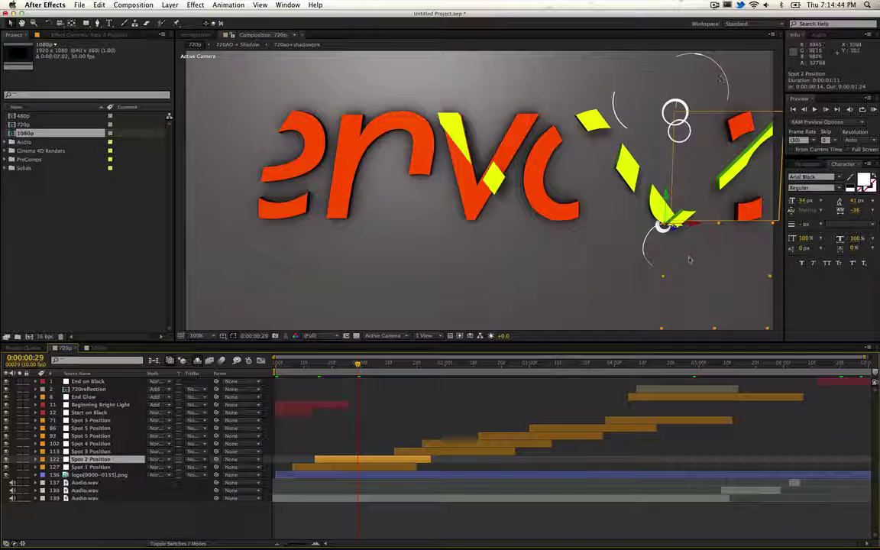
left_click_drag(689, 260, 490, 274)
key("r")
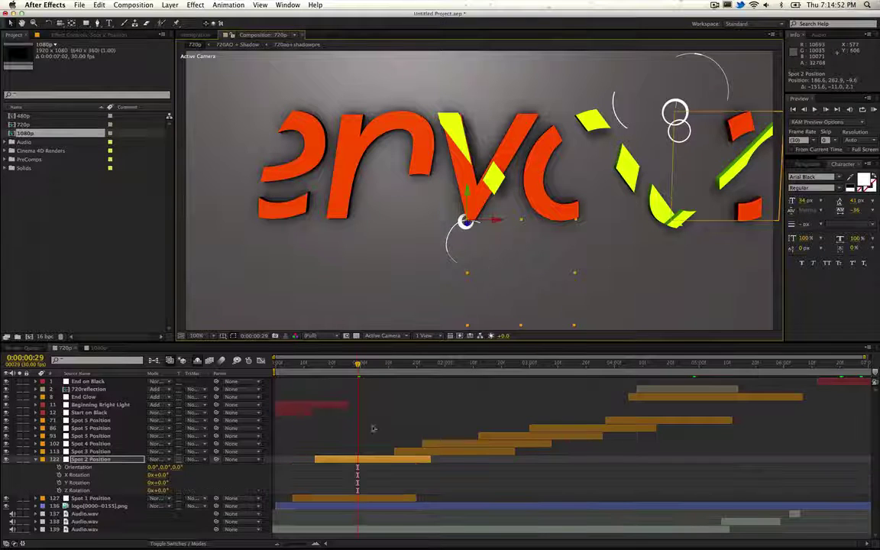
left_click_drag(159, 490, 174, 466)
key("s")
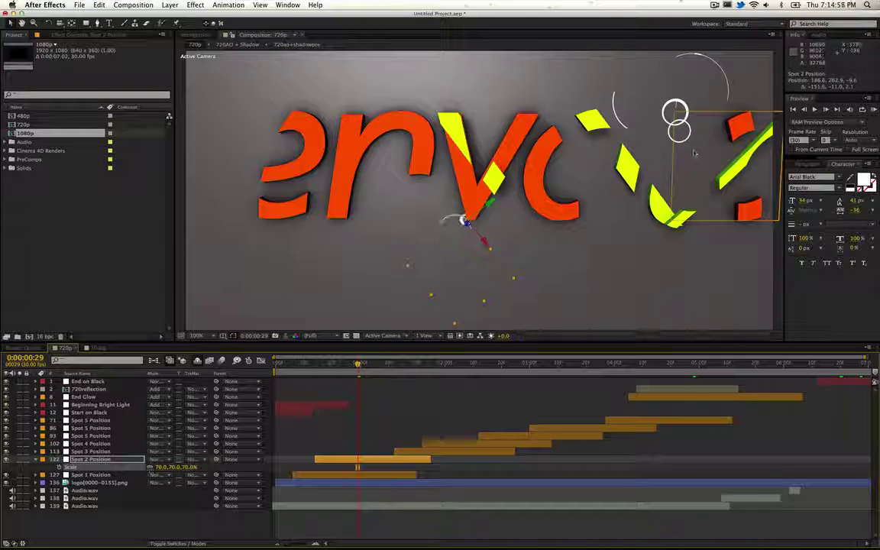
left_click(701, 153)
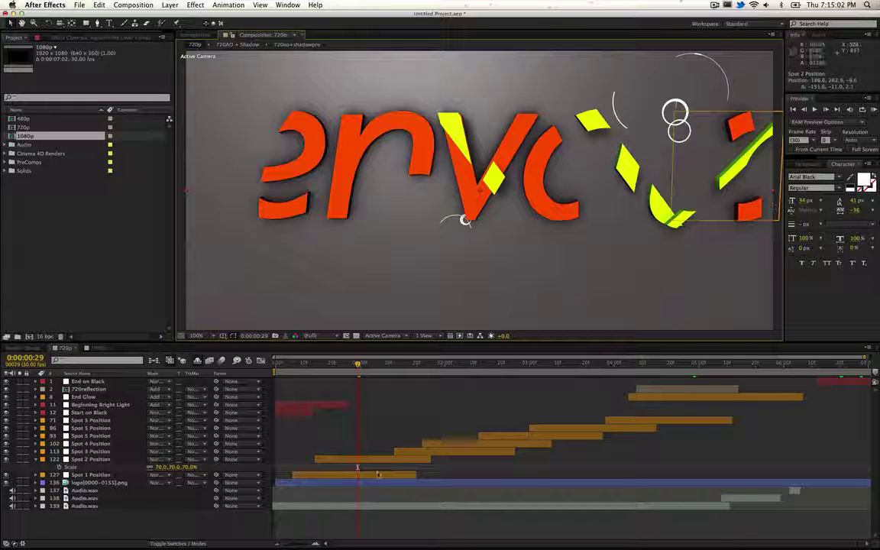
Move the Spot 1 Position layer to about 228.1, 166.1, -0.5 near the top of the V and check it at 0:00:01:07.
left_click(378, 474)
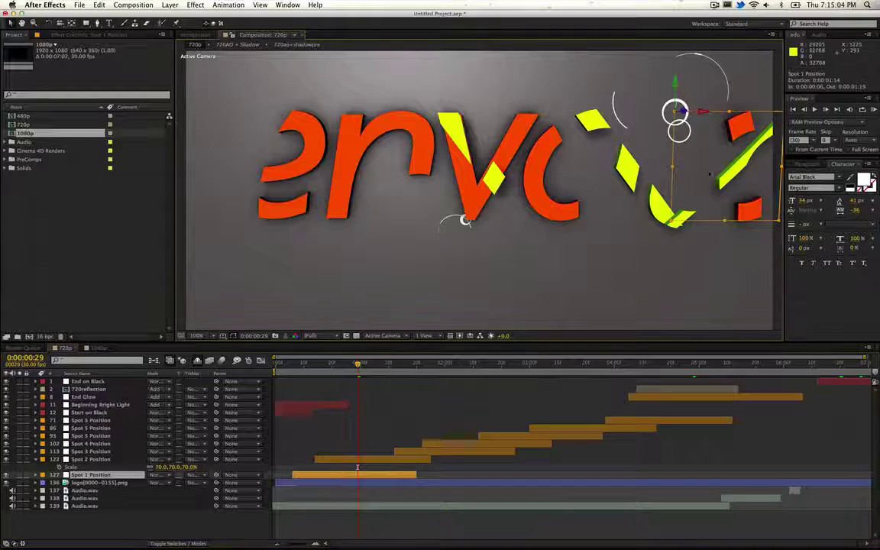
left_click_drag(709, 174, 589, 164)
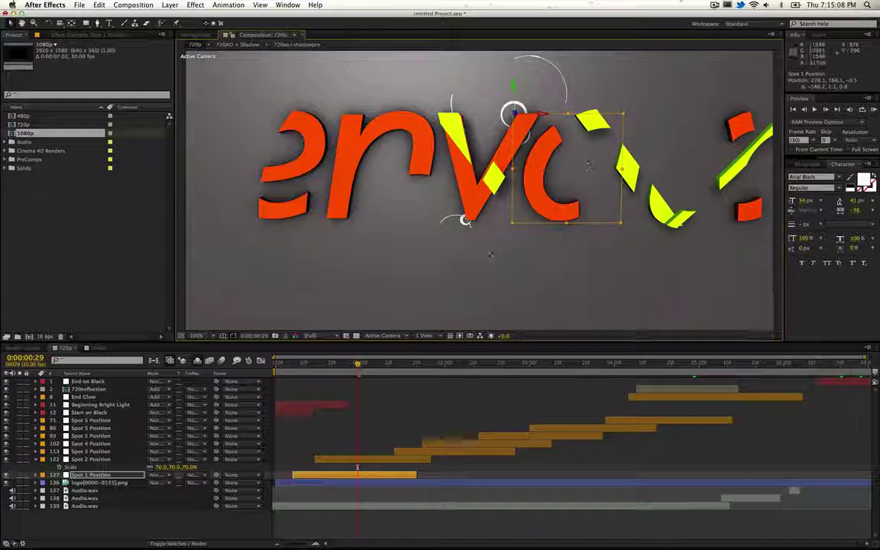
left_click(380, 364)
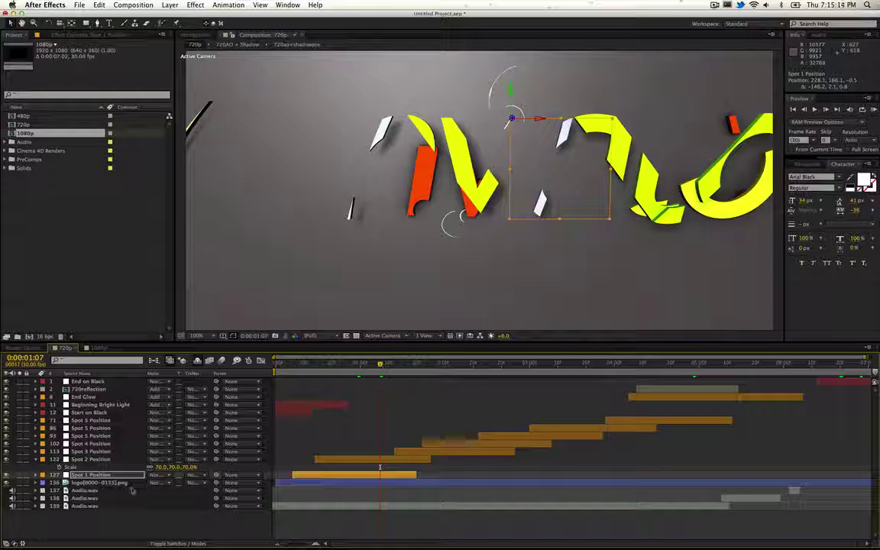
Try moving the logo[0000-0155].png layer up and to the right, undo the move and clear the layer selection.
left_click(107, 483)
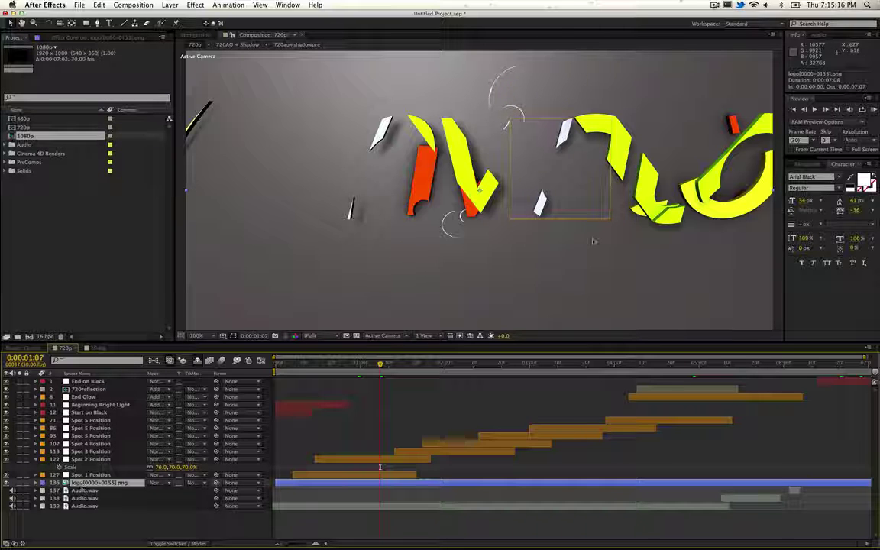
left_click_drag(401, 235, 528, 250)
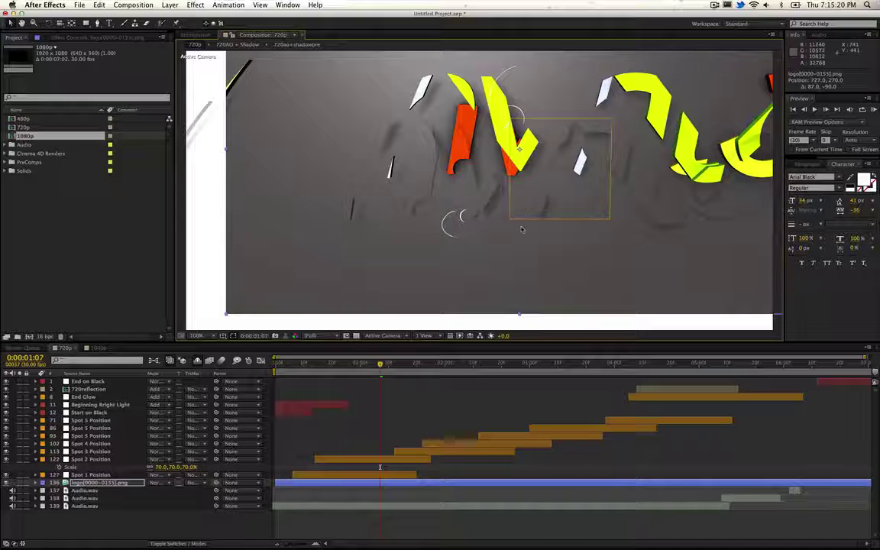
key("super+z")
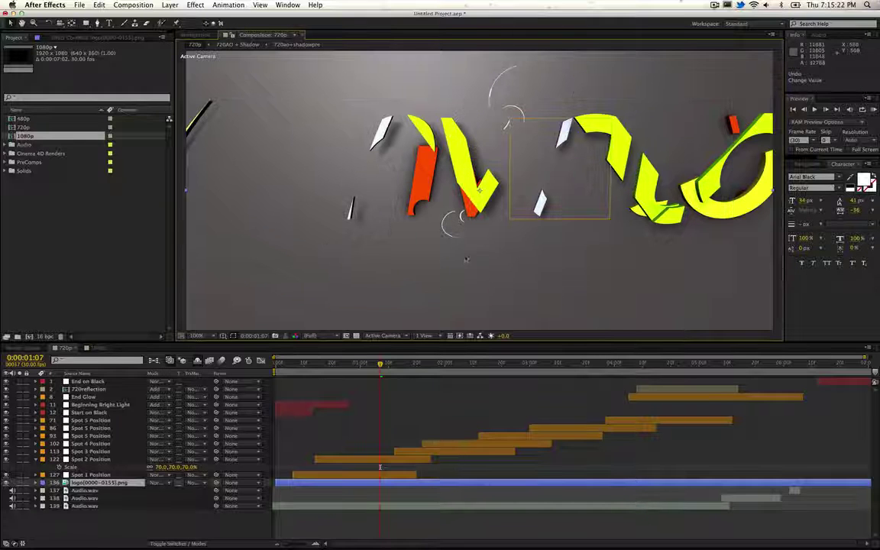
left_click(84, 490)
left_click(103, 517)
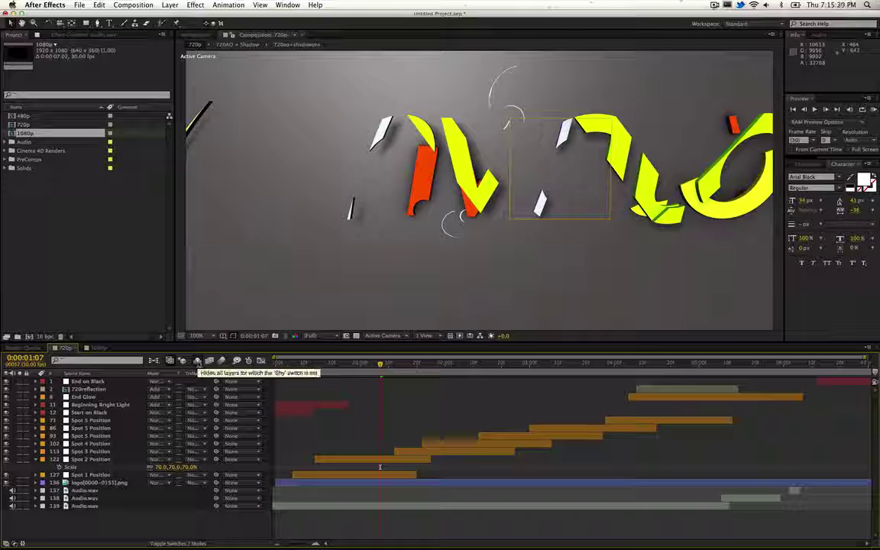
Raise the midtones of the Green channel in the Curves effect on the shy Adjustment Layer curves layer, and hide the shy layers again.
left_click(197, 360)
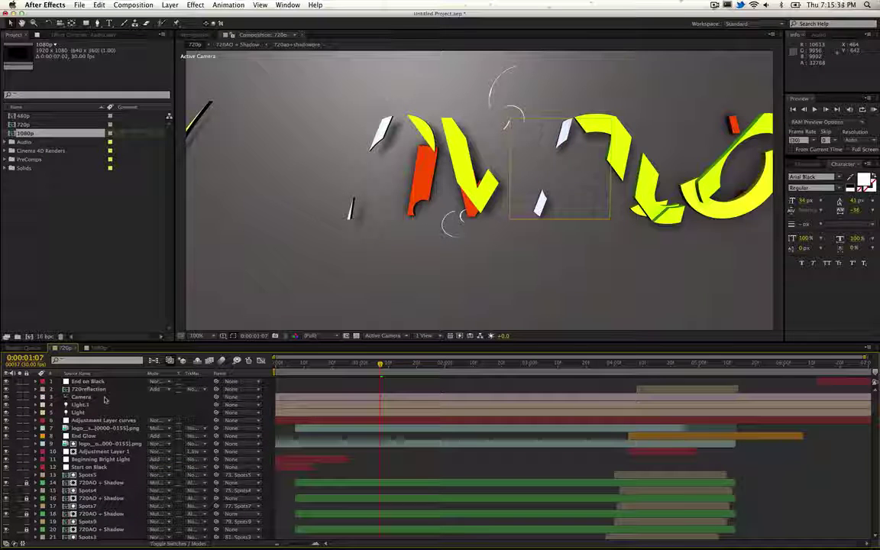
left_click(99, 422)
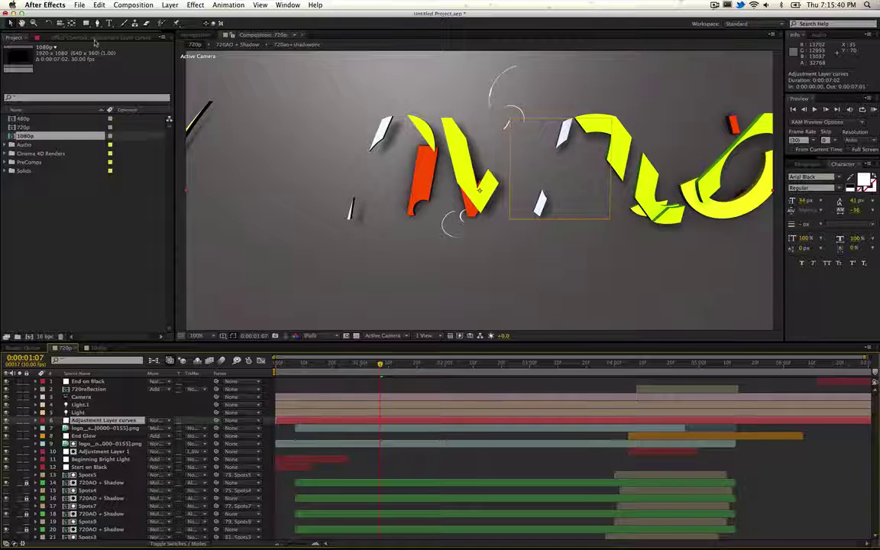
key("F3")
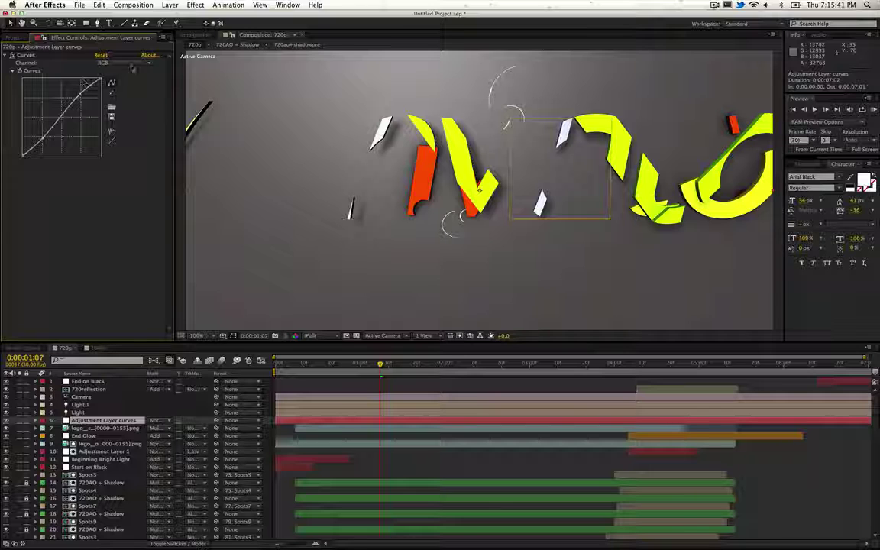
left_click(118, 63)
left_click(271, 186)
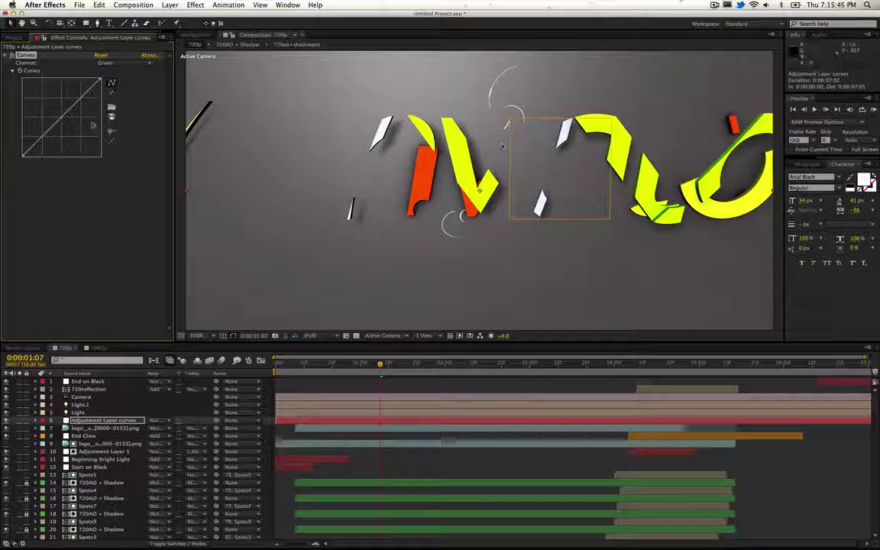
left_click_drag(61, 119, 60, 116)
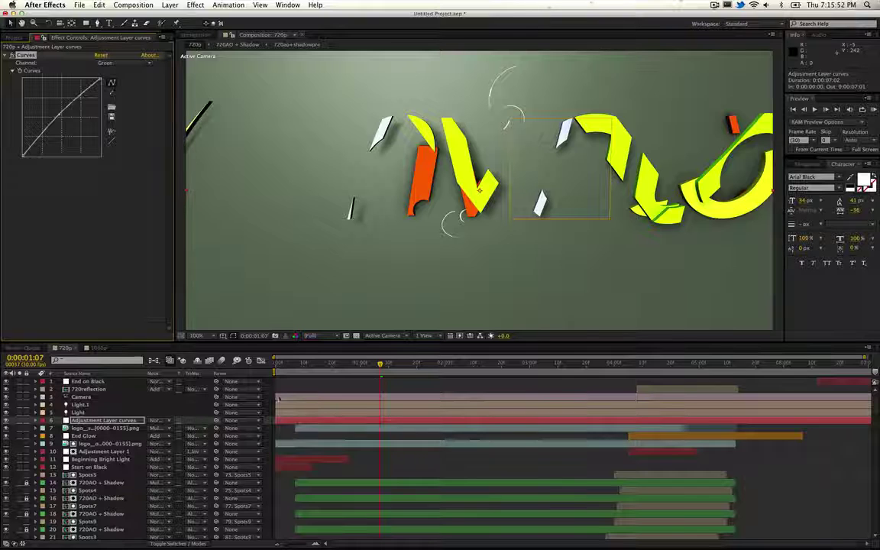
scroll(313, 408, "down", 20)
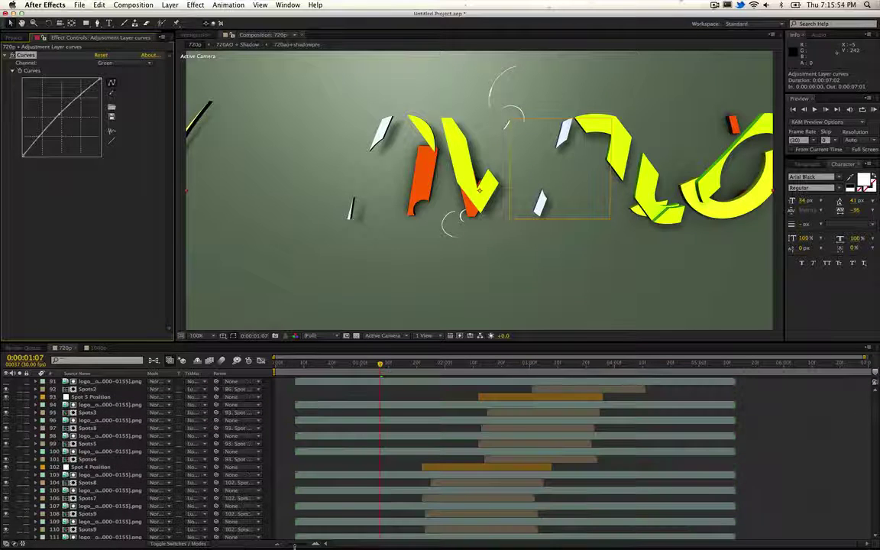
left_click(197, 360)
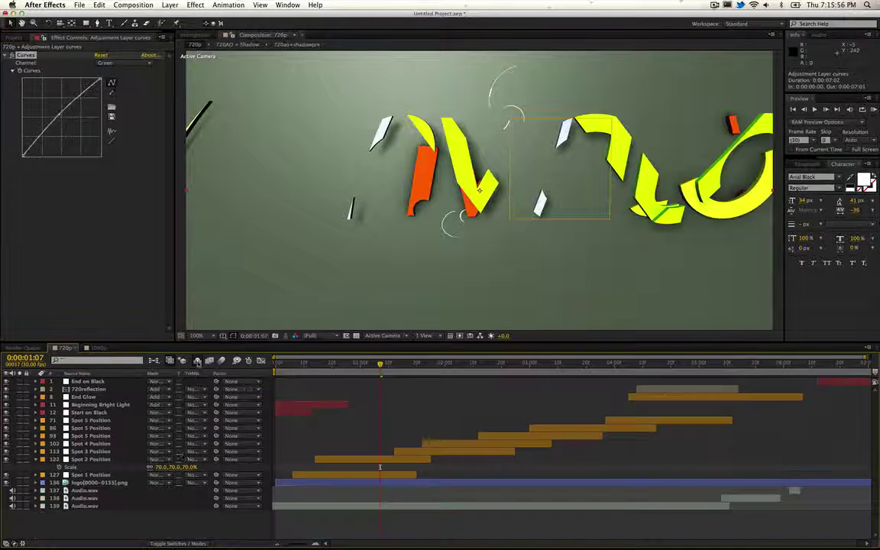
Select the logo[0000-0155].png layer and bring up the available effects and presets.
left_click(115, 483)
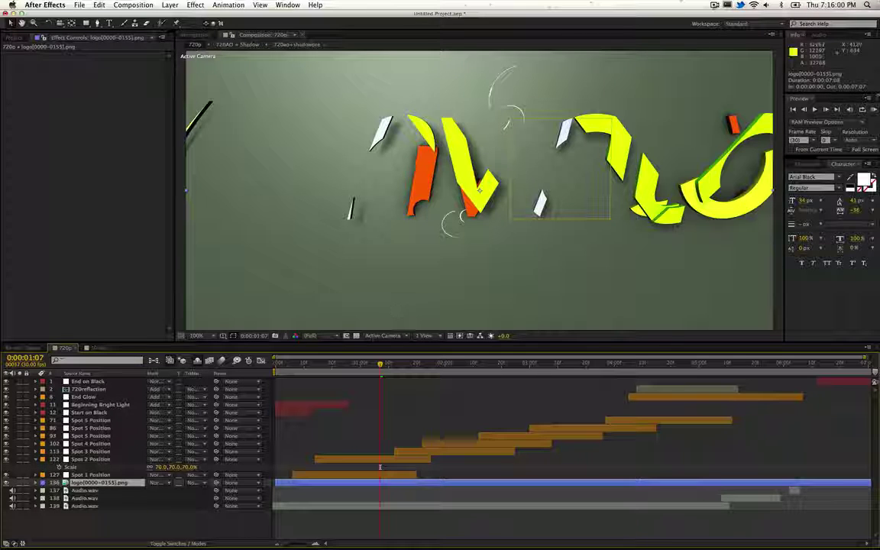
left_click(803, 165)
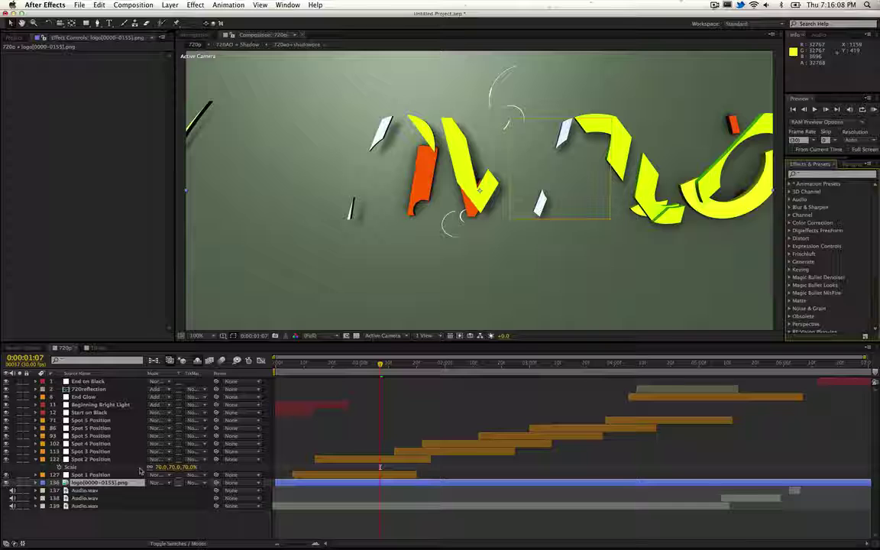
Reveal the shy layers, maximize the timeline and select the unlocked layers from Spots5 (layer 13) through Spot 5 Position (layer 71).
left_click(196, 361)
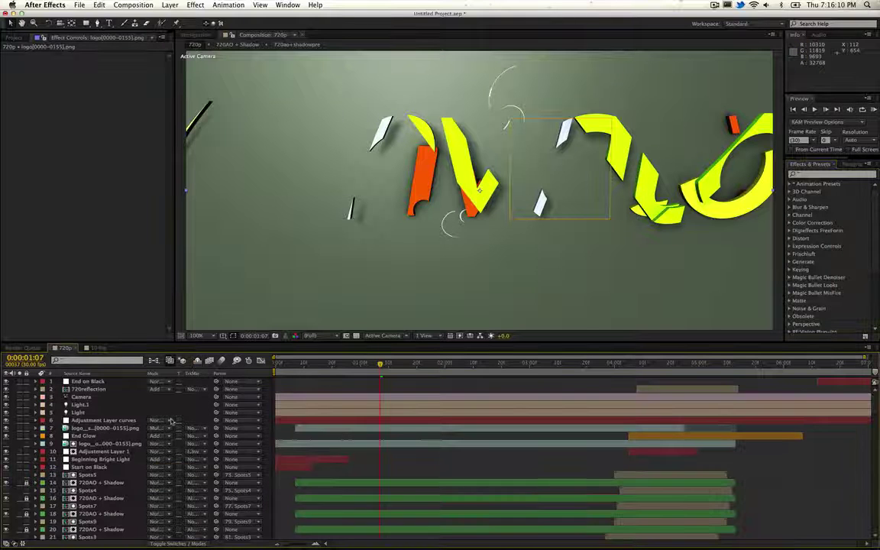
scroll(172, 421, "down", 5)
scroll(171, 421, "up", 1)
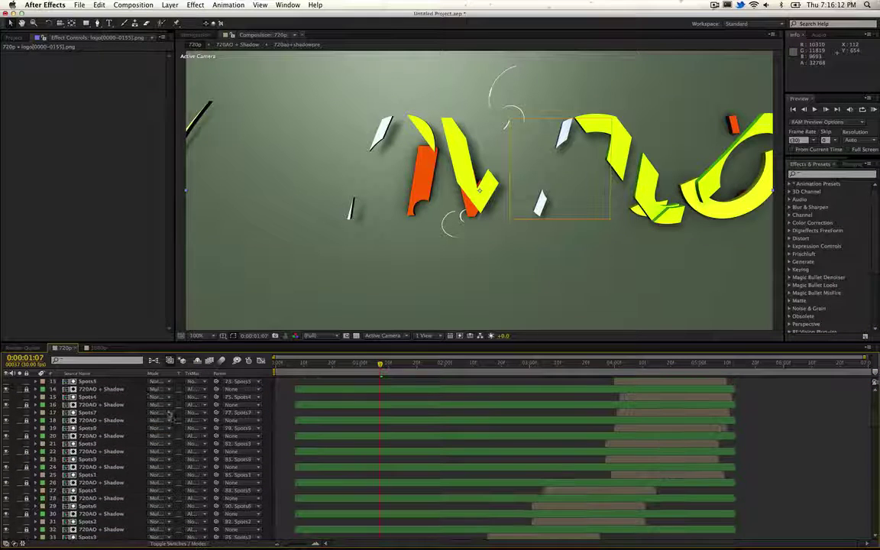
left_click_drag(120, 388, 110, 390)
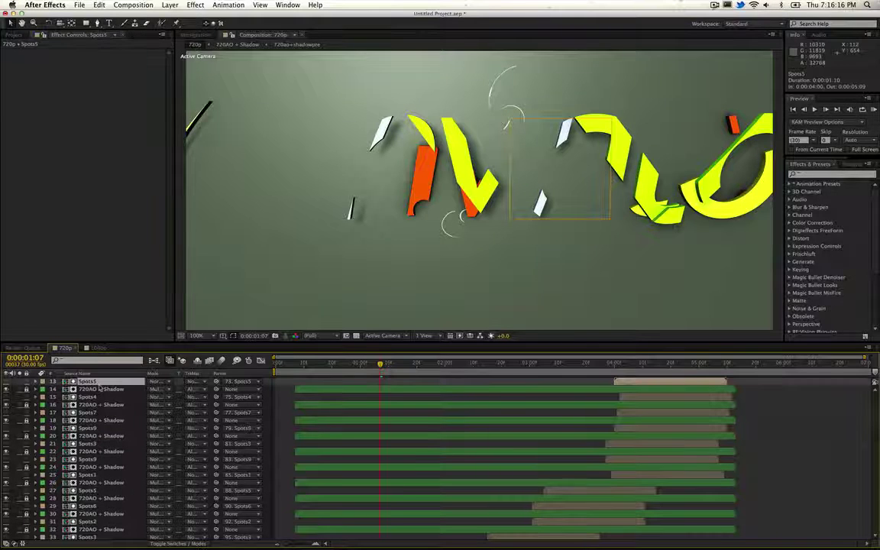
key("grave")
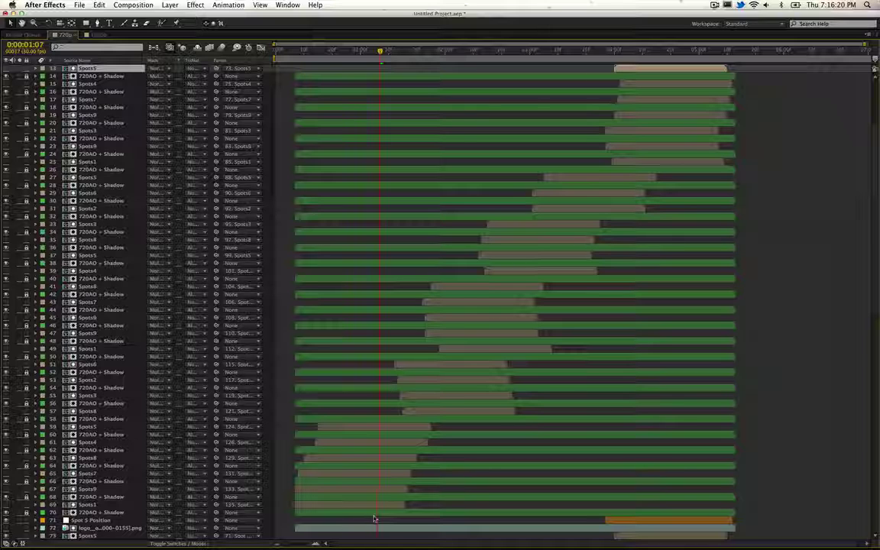
left_click(98, 523, "shift")
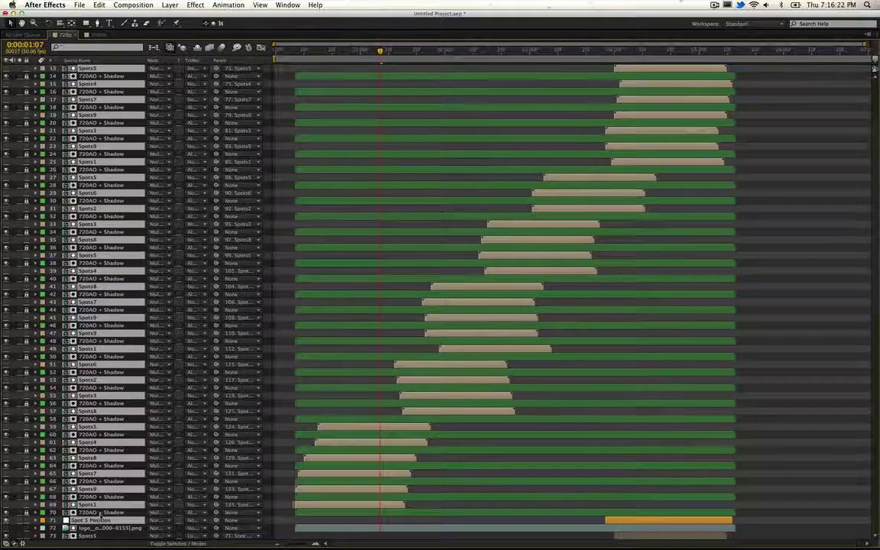
scroll(264, 316, "up", 5)
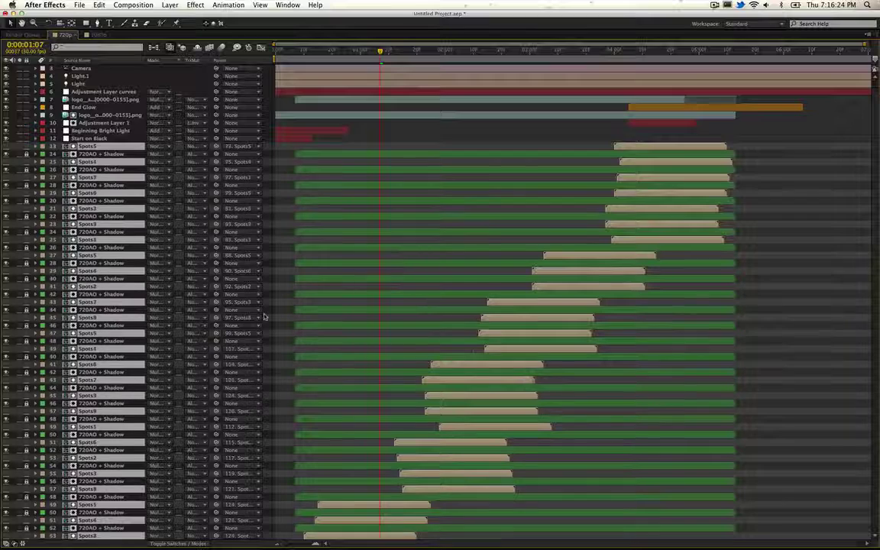
scroll(263, 316, "down", 5)
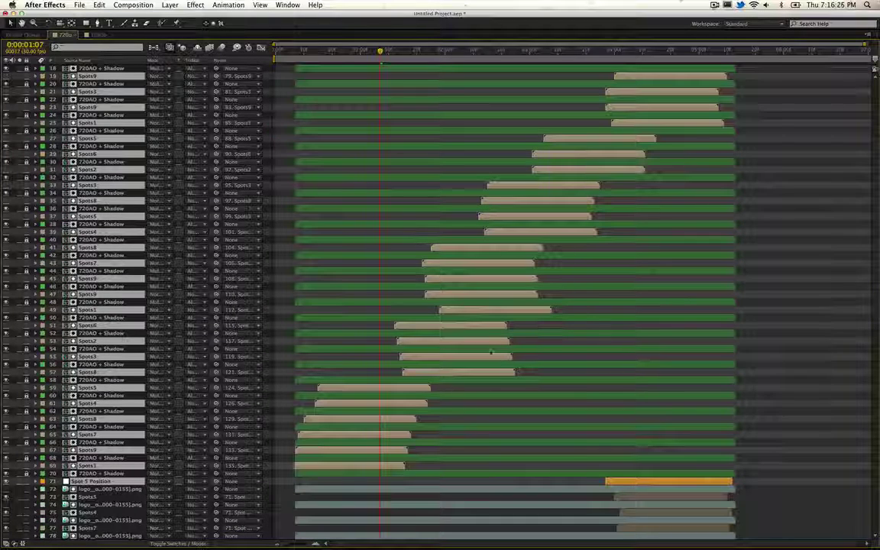
Select the layers from Spot 5 Position (layer 71) through Spots1 (layer 135) and review them in the timeline.
scroll(514, 304, "up", 6)
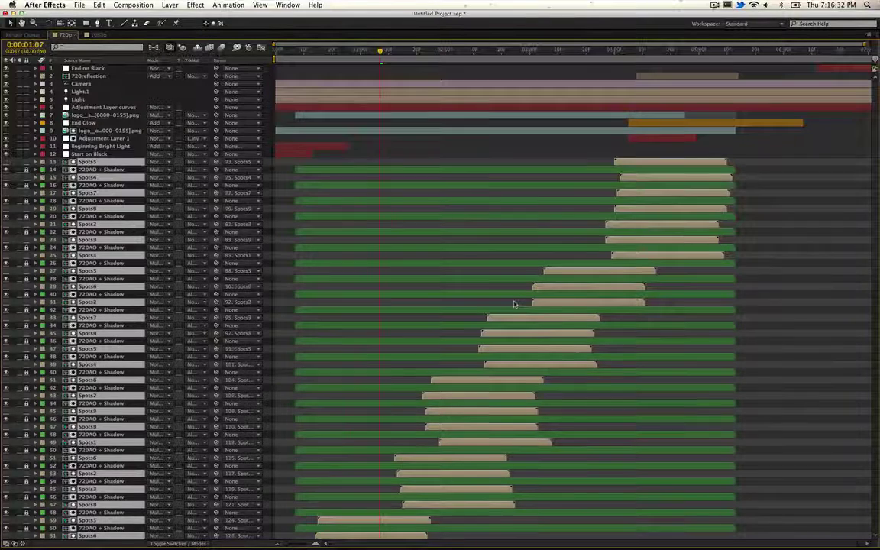
scroll(514, 304, "down", 8)
scroll(514, 304, "down", 12)
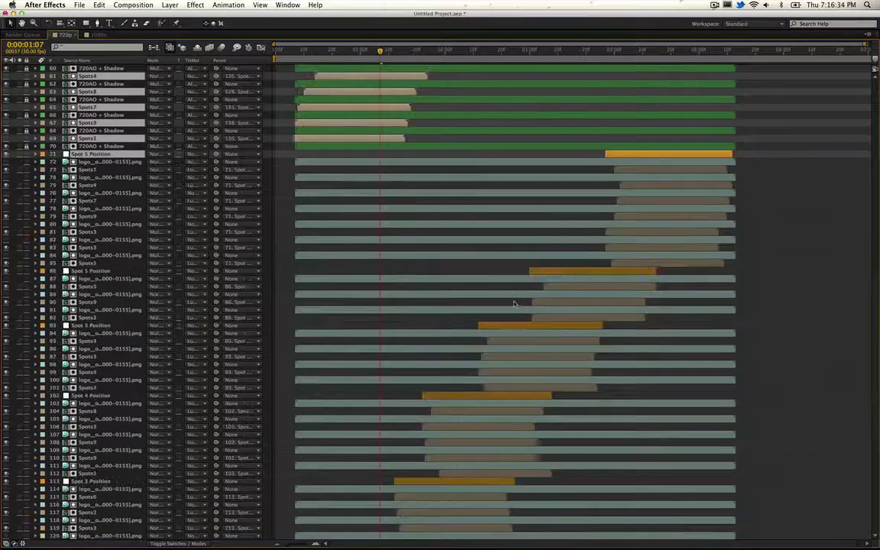
left_click(611, 155)
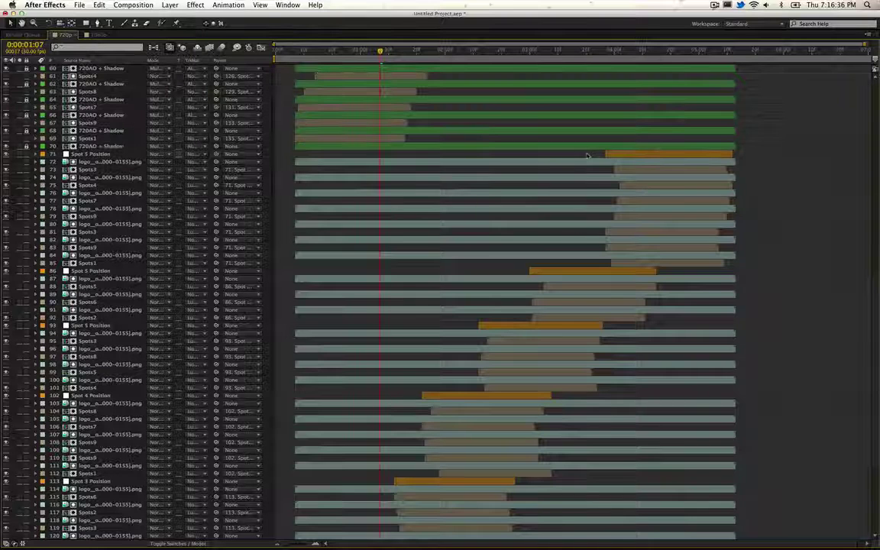
scroll(479, 177, "down", 7)
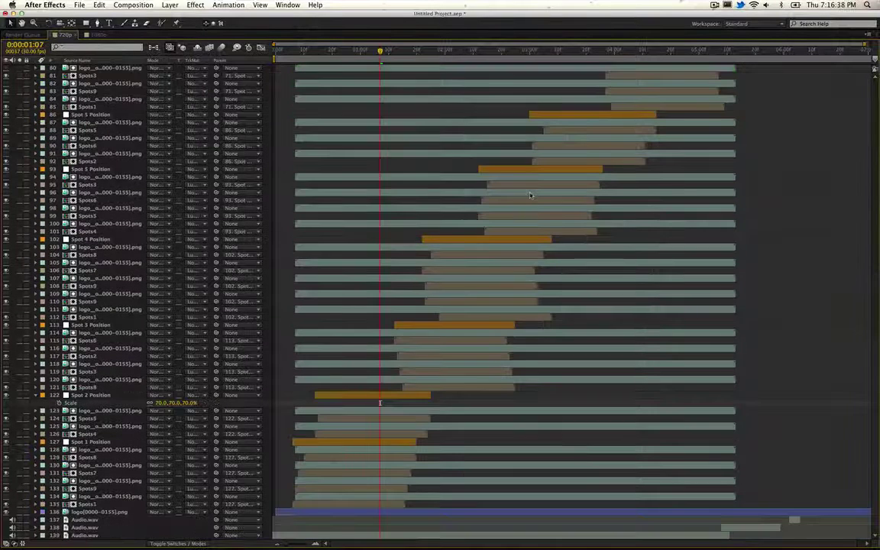
left_click(116, 505, "shift")
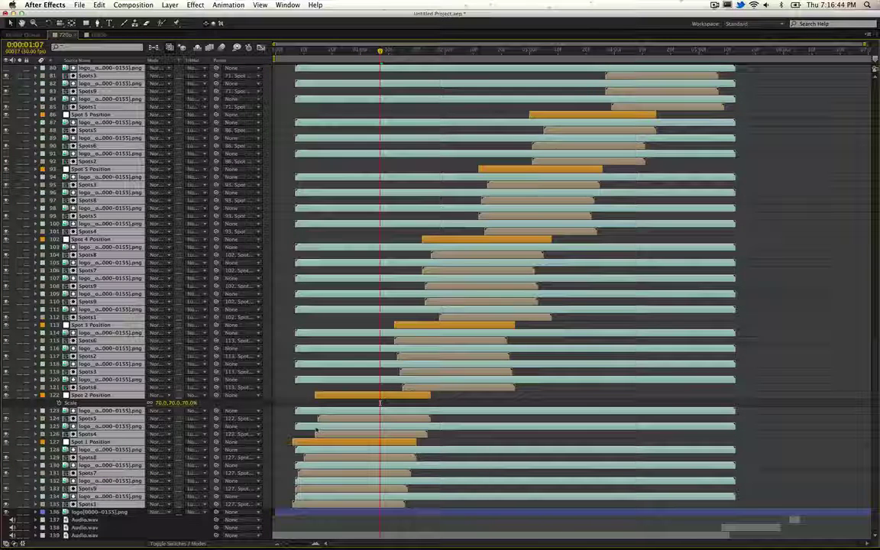
scroll(315, 430, "up", 3)
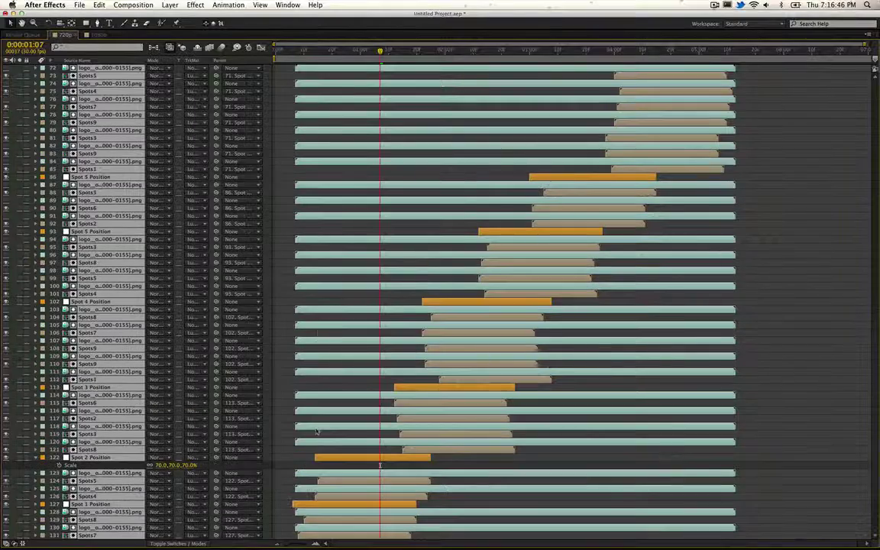
scroll(320, 458, "down", 3)
scroll(325, 473, "up", 1)
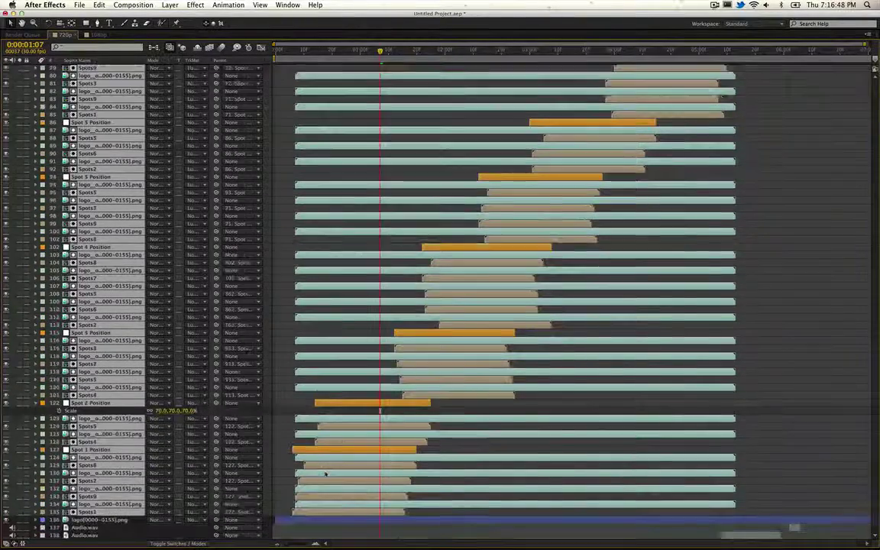
scroll(336, 382, "up", 15)
scroll(355, 273, "down", 1)
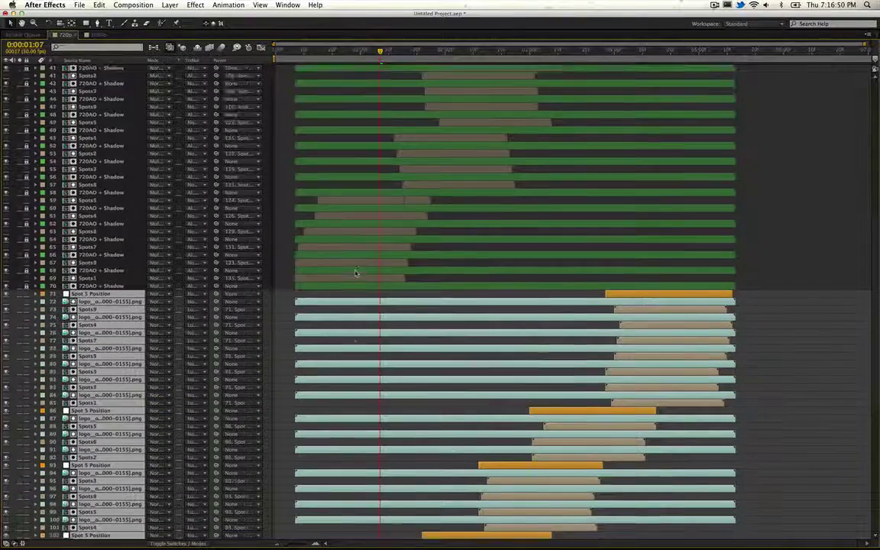
Select the Spot 1 Position null (layer 127), restore the full workspace and move the null slightly down-left to about 221, 177, -1.5.
scroll(355, 272, "down", 15)
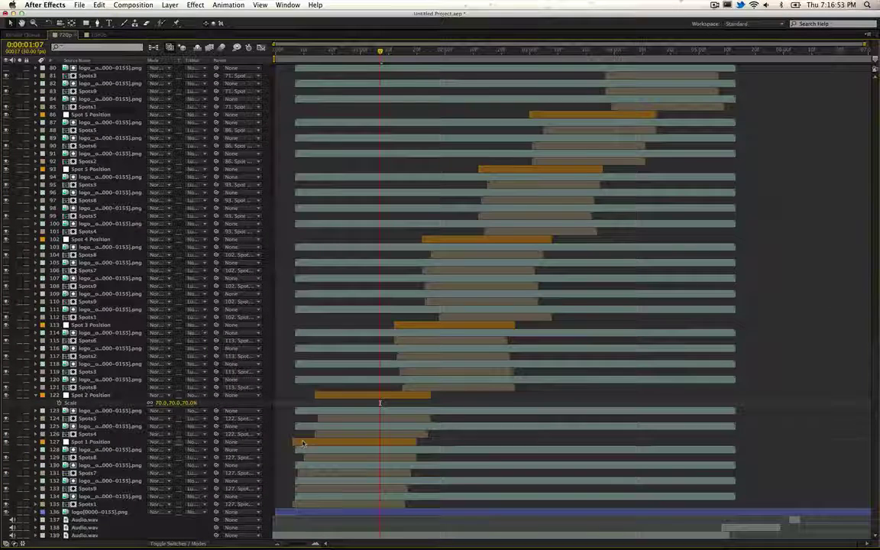
left_click(280, 441)
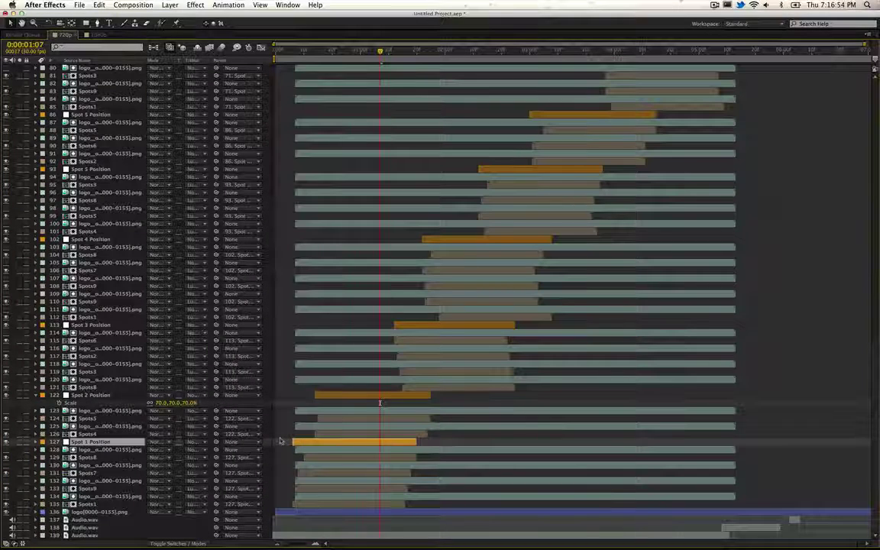
key("grave")
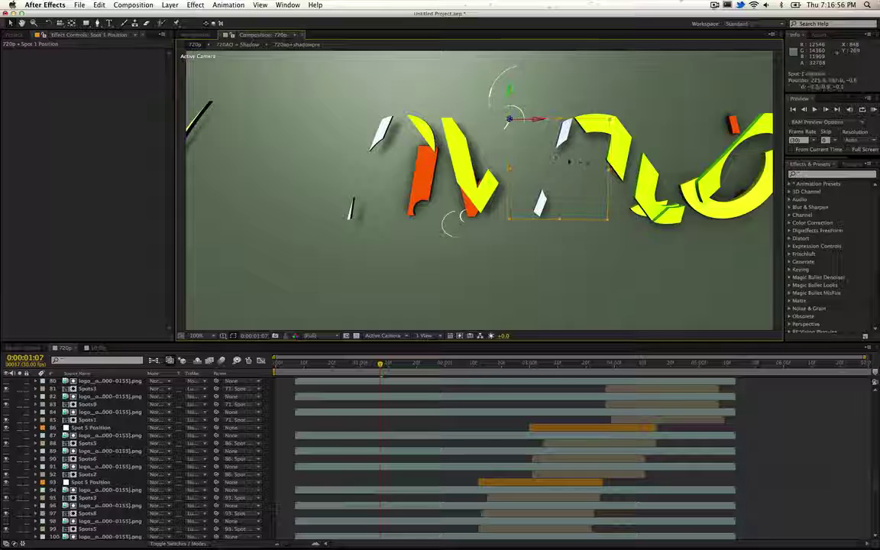
left_click_drag(574, 151, 569, 162)
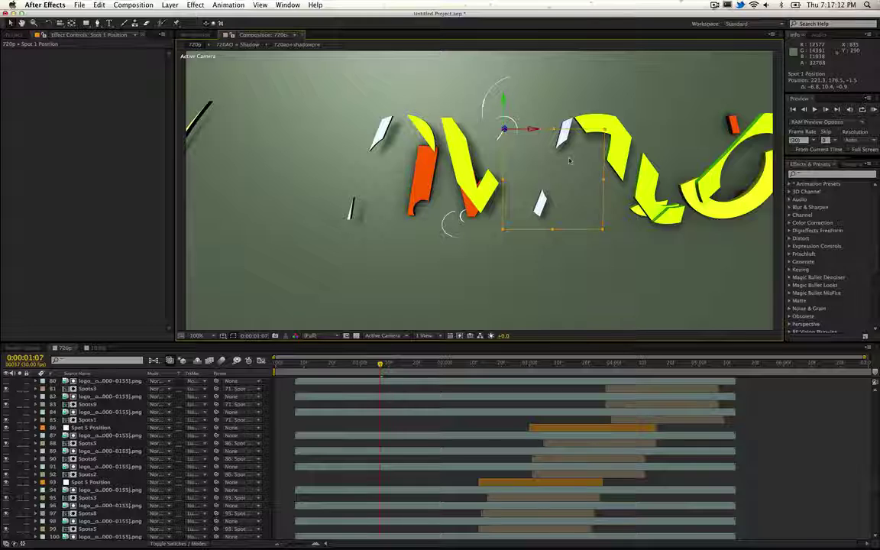
Add the 720p composition to the render queue.
key("super+m")
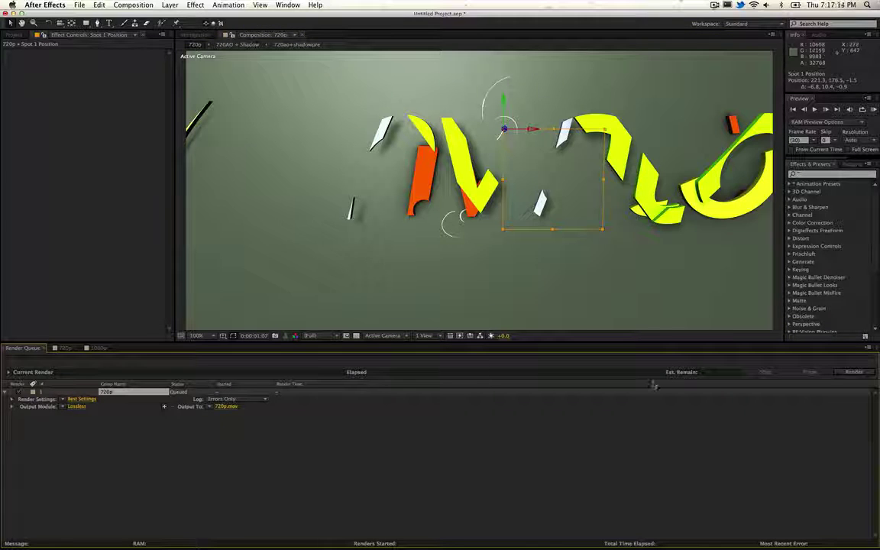